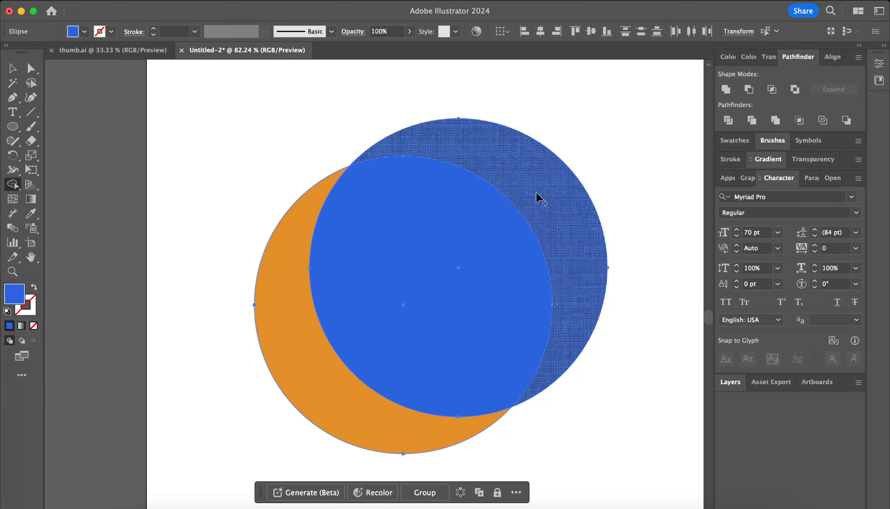
- Merge the two overlapping circles into one shape with the Shape Builder tool, and undo the merge
{"action": "mouse_move", "coordinate": [537, 193]}
{"action": "left_mouse_down"}
{"action": "mouse_move", "coordinate": [460, 255]}
{"action": "mouse_move", "coordinate": [404, 278]}
{"action": "mouse_move", "coordinate": [337, 291]}
{"action": "mouse_move", "coordinate": [293, 271]}
{"action": "left_mouse_up"}
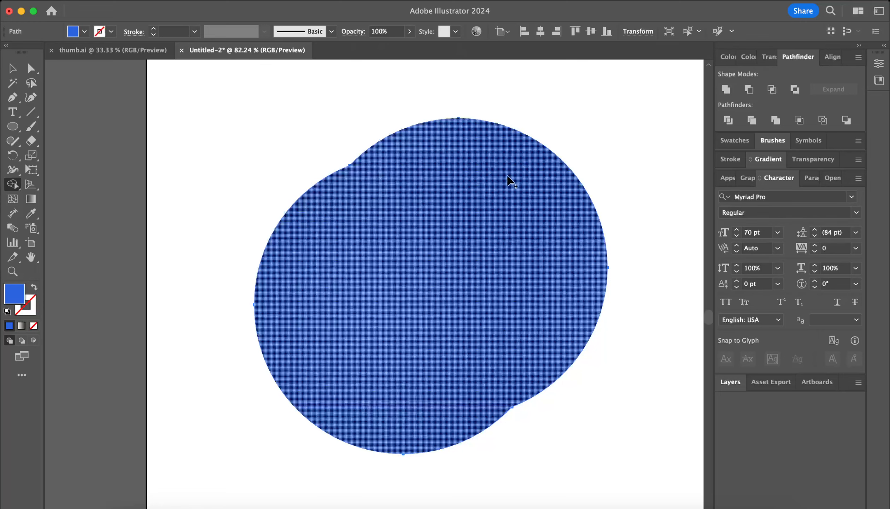
{"action": "key", "text": "super+z"}
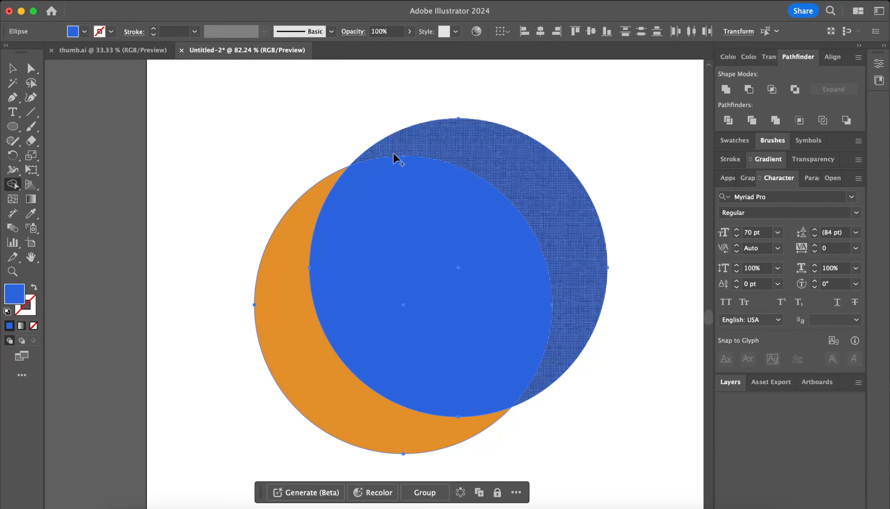
- Remove the circles' overlap and the orange crescent with the Shape Builder, and undo both removals
{"action": "scroll", "coordinate": [389, 150], "scroll_direction": "up", "scroll_amount": 5}
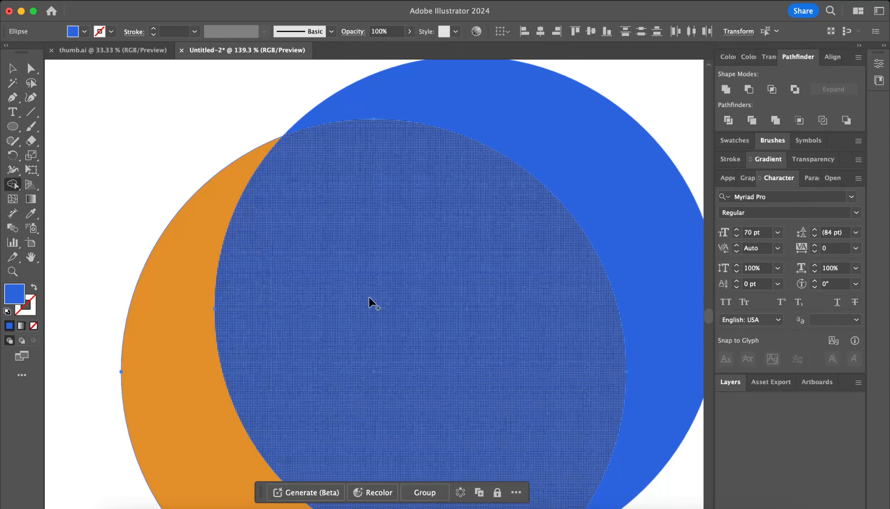
{"action": "left_click", "coordinate": [287, 303], "text": "alt"}
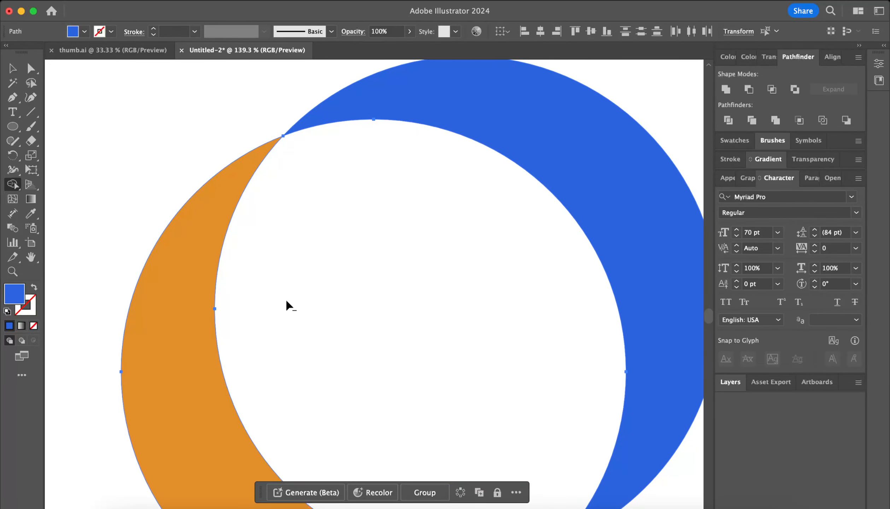
{"action": "left_click", "coordinate": [200, 336], "text": "alt"}
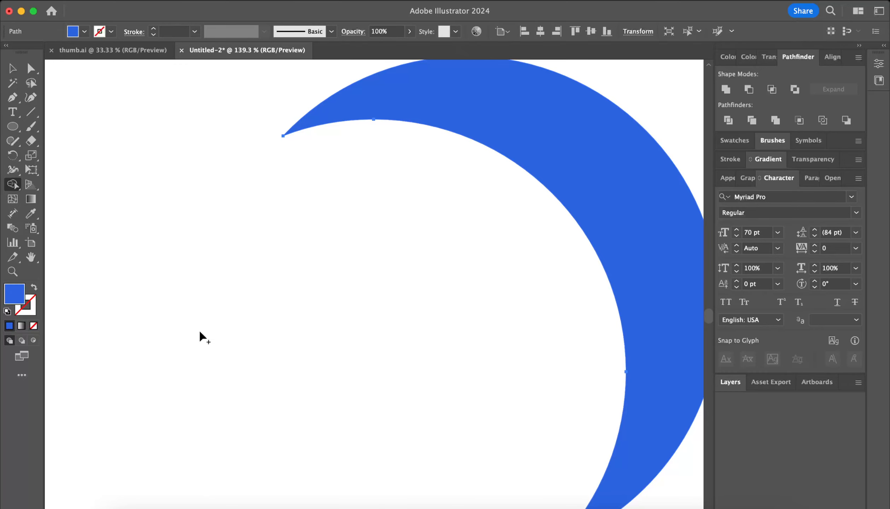
{"action": "key", "text": "super+0"}
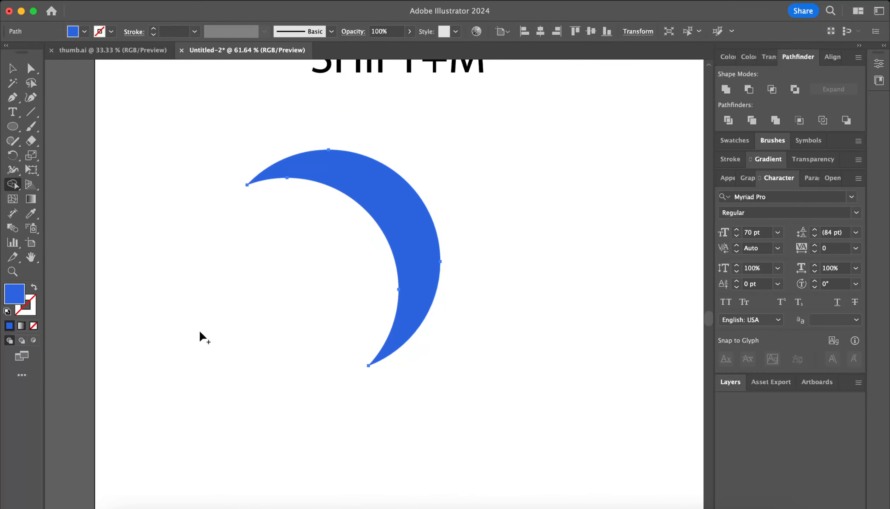
{"action": "key", "text": "super+z"}
{"action": "key", "text": "super+z"}
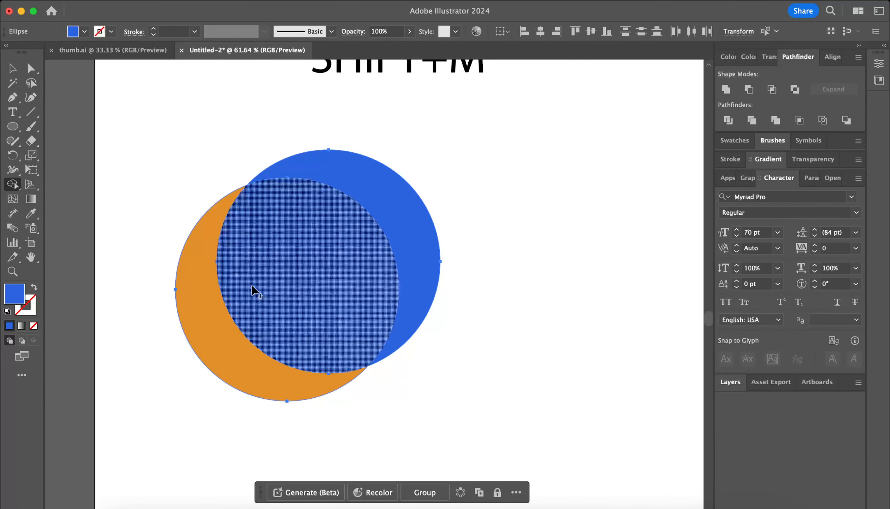
- Remove the blue and orange outer crescents with the Shape Builder to isolate the overlap, and undo the removals
{"action": "left_click", "coordinate": [405, 226], "text": "alt"}
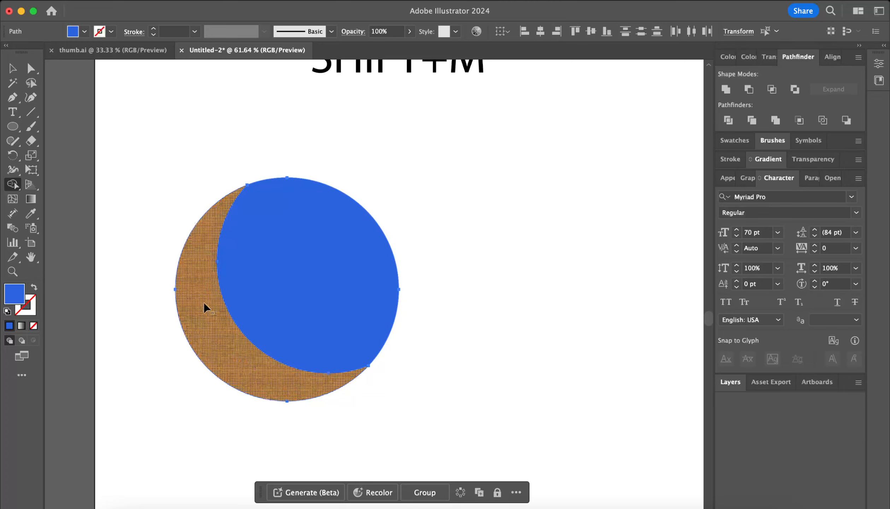
{"action": "left_click", "coordinate": [206, 324], "text": "alt"}
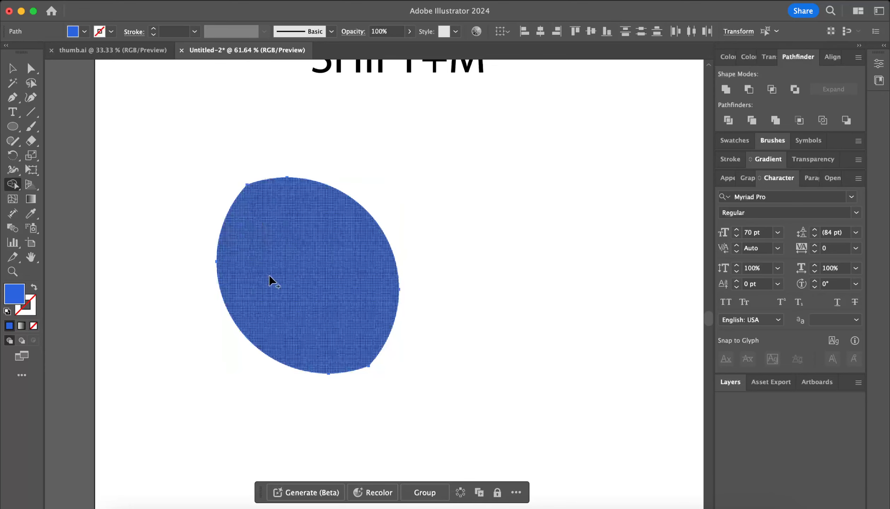
{"action": "key", "text": "super+z"}
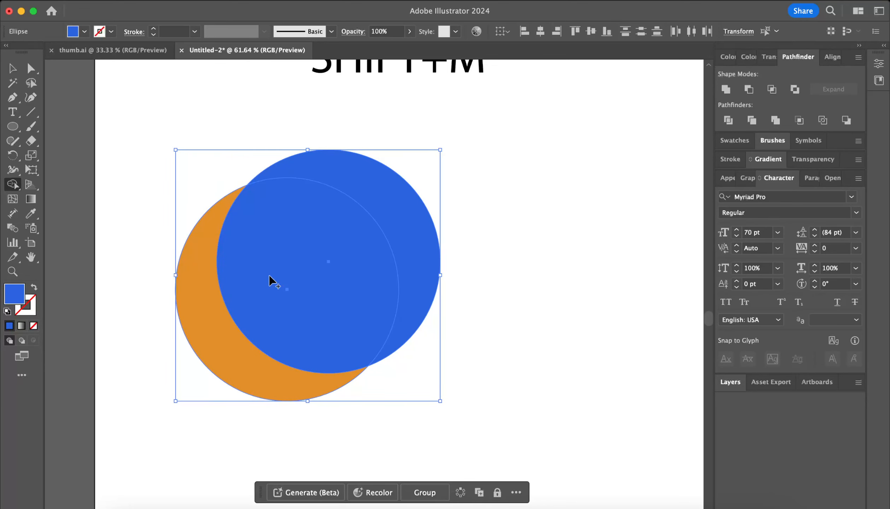
- Move the blue circle slightly up and the orange circle down so they overlap less
{"action": "left_click", "coordinate": [12, 68]}
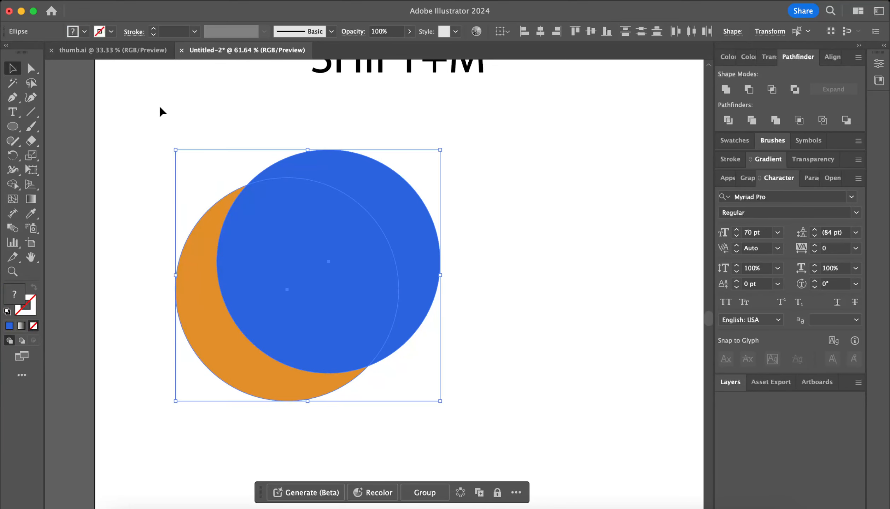
{"action": "left_click", "coordinate": [201, 120]}
{"action": "left_click_drag", "start_coordinate": [365, 194], "coordinate": [388, 130]}
{"action": "left_click", "coordinate": [493, 262]}
{"action": "left_click_drag", "start_coordinate": [551, 189], "coordinate": [332, 360]}
{"action": "left_click", "coordinate": [541, 278]}
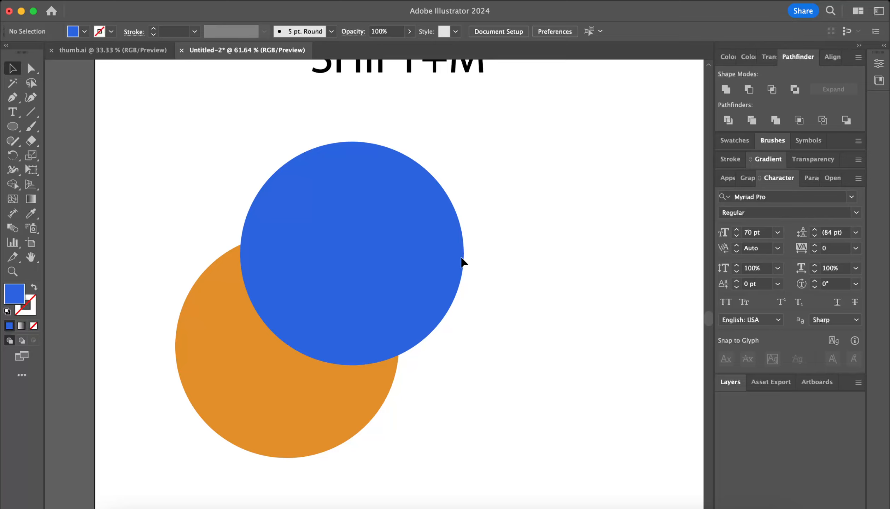
- Duplicate the blue circle to its lower right and change the copy's fill to turquoise
{"action": "left_click_drag", "start_coordinate": [429, 259], "coordinate": [534, 359]}
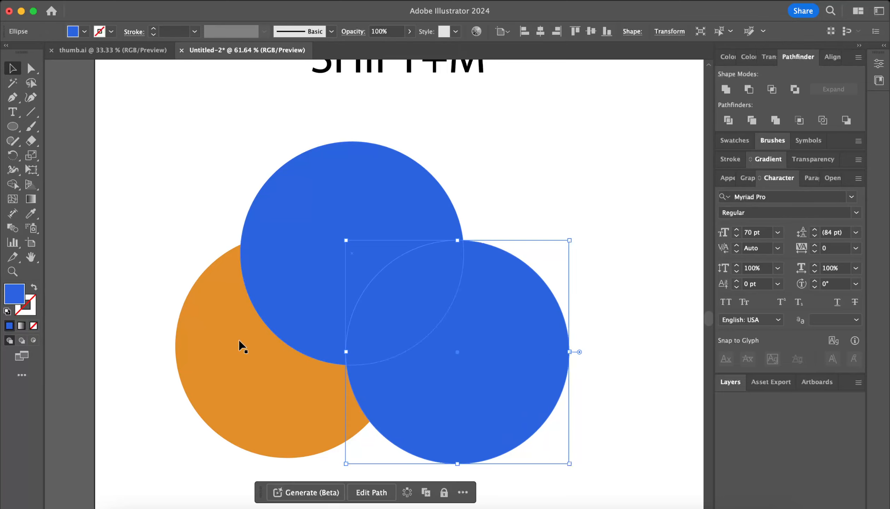
{"action": "double_click", "coordinate": [14, 295]}
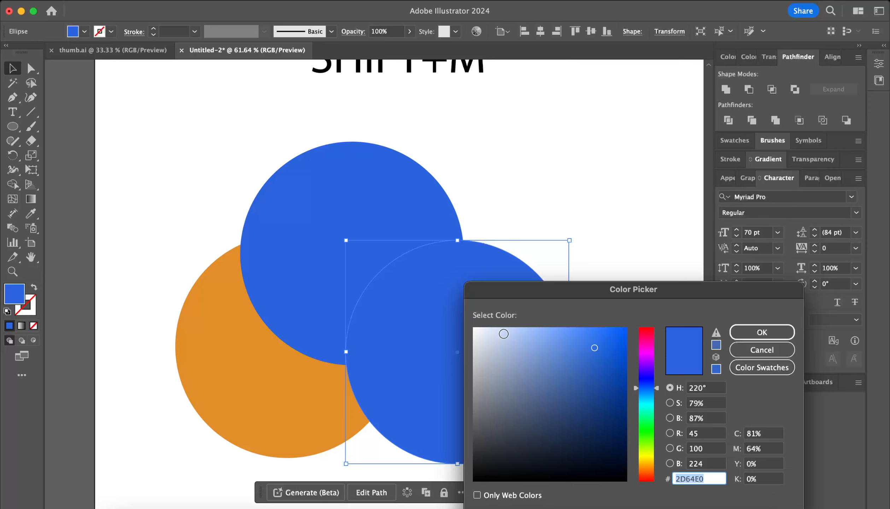
{"action": "left_click", "coordinate": [643, 405]}
{"action": "left_click", "coordinate": [784, 333]}
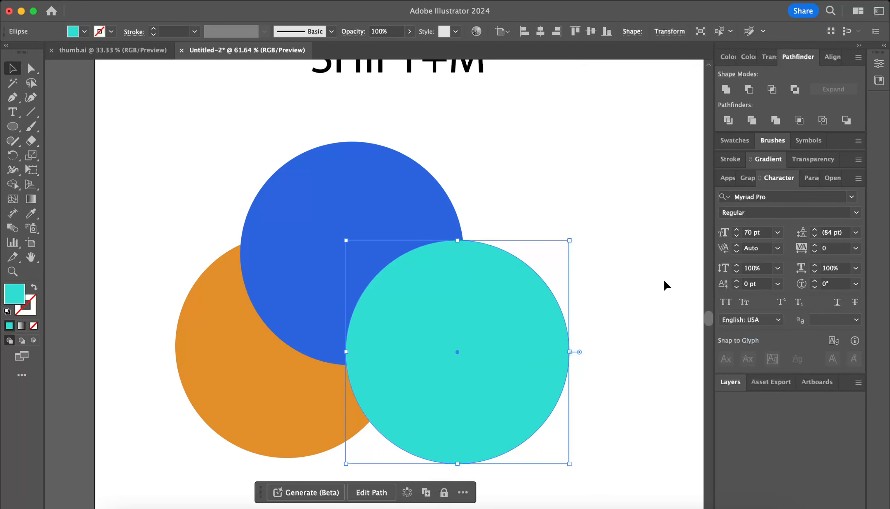
{"action": "left_click", "coordinate": [615, 191]}
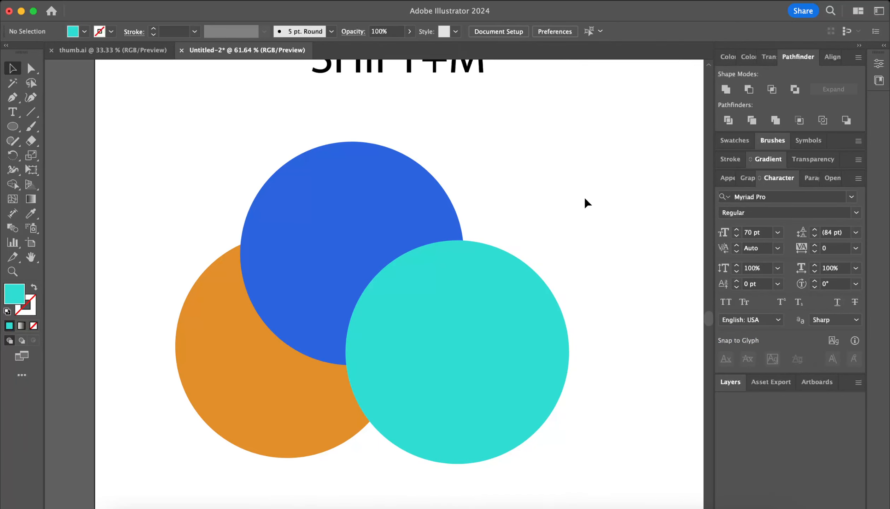
- Shift the turquoise circle slightly up and toward the other two circles
{"action": "scroll", "coordinate": [587, 202], "scroll_direction": "down", "scroll_amount": 5}
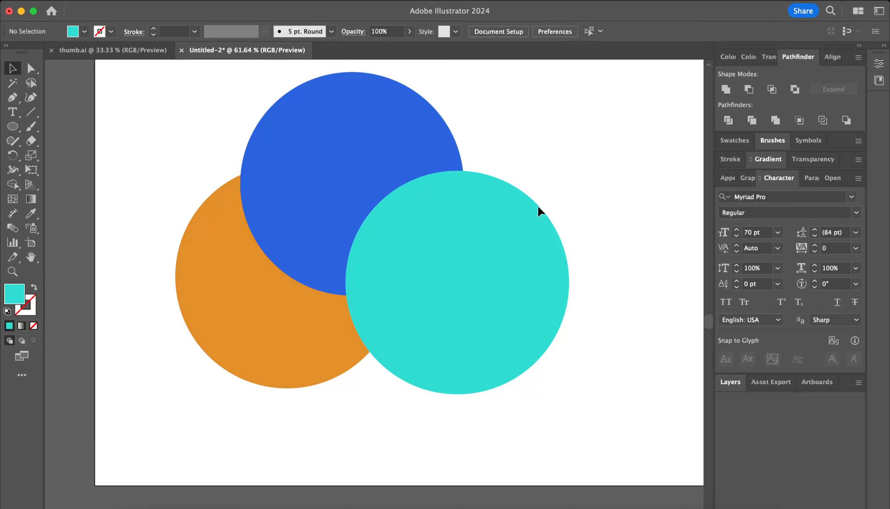
{"action": "left_click_drag", "start_coordinate": [435, 254], "coordinate": [425, 246]}
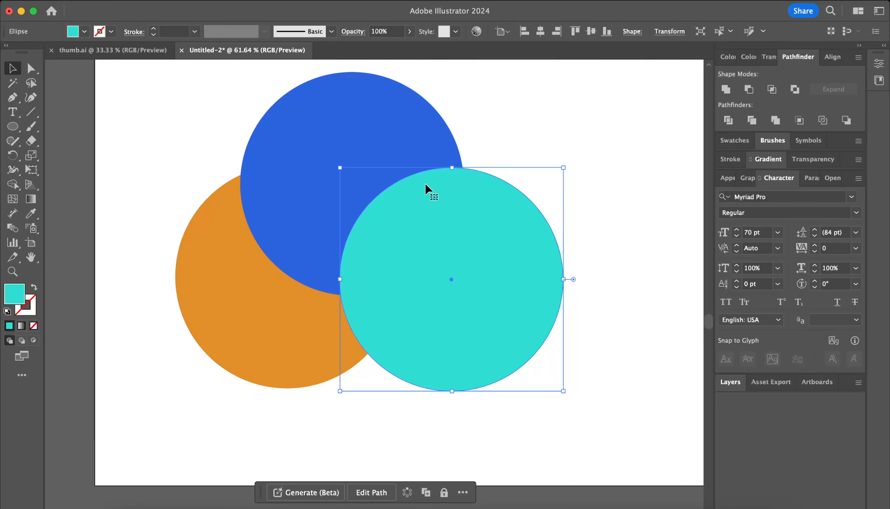
{"action": "left_click", "coordinate": [610, 118]}
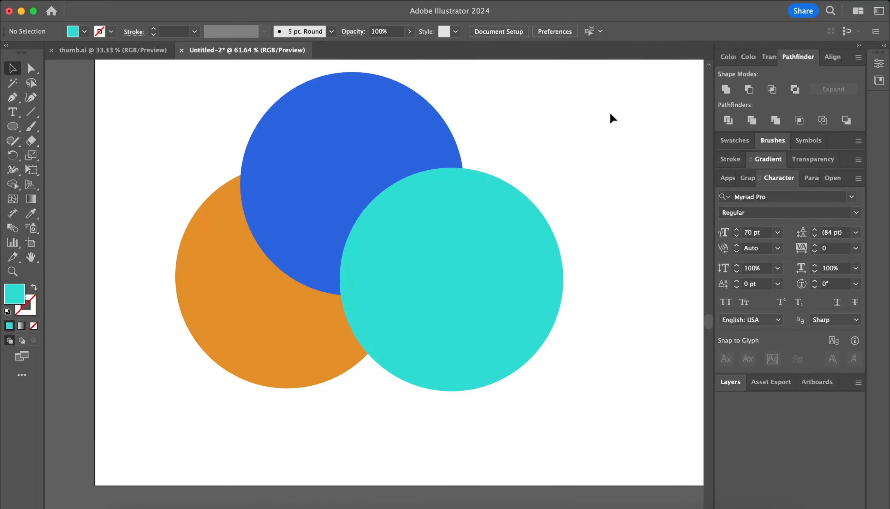
- Remove the overlapping regions of all three circles with the Shape Builder, and undo the removal
{"action": "left_click_drag", "start_coordinate": [584, 115], "coordinate": [195, 389]}
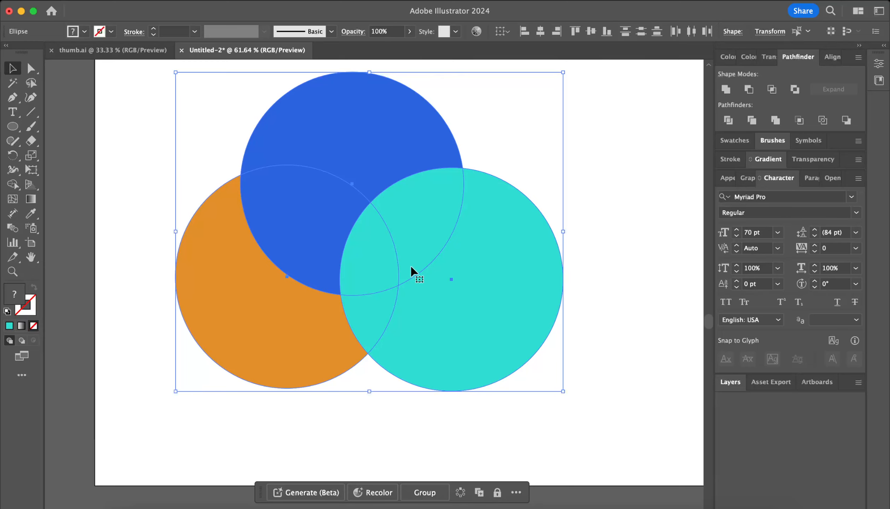
{"action": "key", "text": "shift+m"}
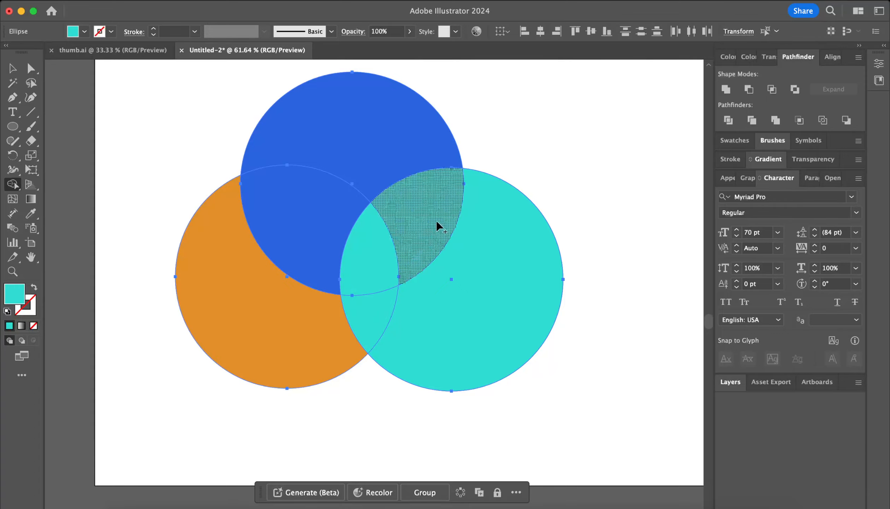
{"action": "scroll", "coordinate": [394, 291], "scroll_direction": "up", "scroll_amount": 3}
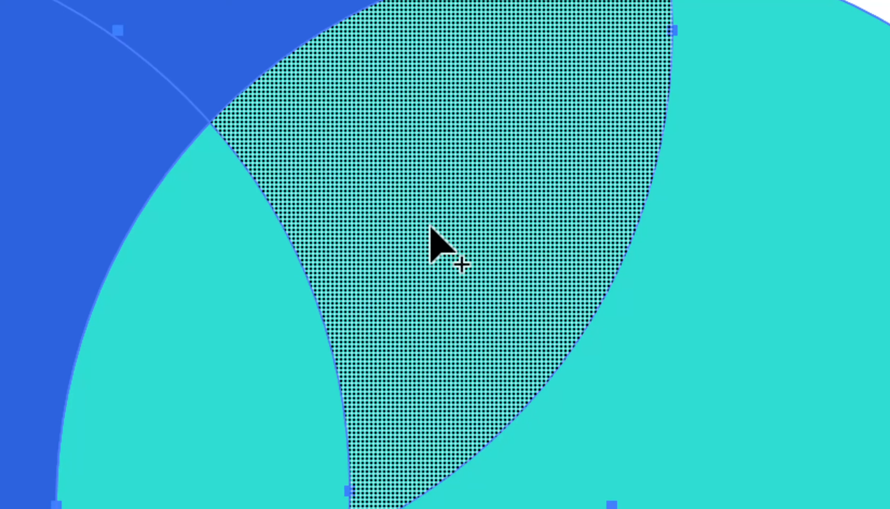
{"action": "key", "text": "alt"}
{"action": "scroll", "coordinate": [430, 226], "scroll_direction": "up", "scroll_amount": 5}
{"action": "left_click_drag", "start_coordinate": [393, 265], "coordinate": [293, 244]}
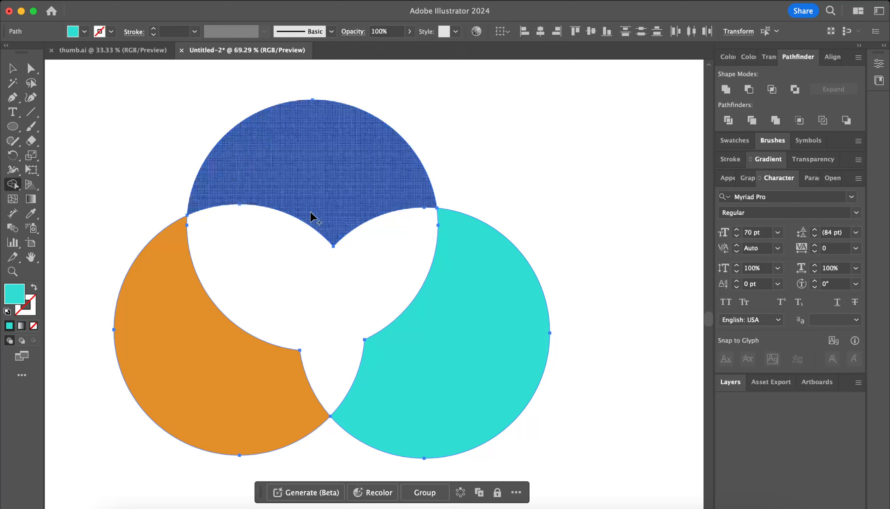
{"action": "key", "text": "super+z"}
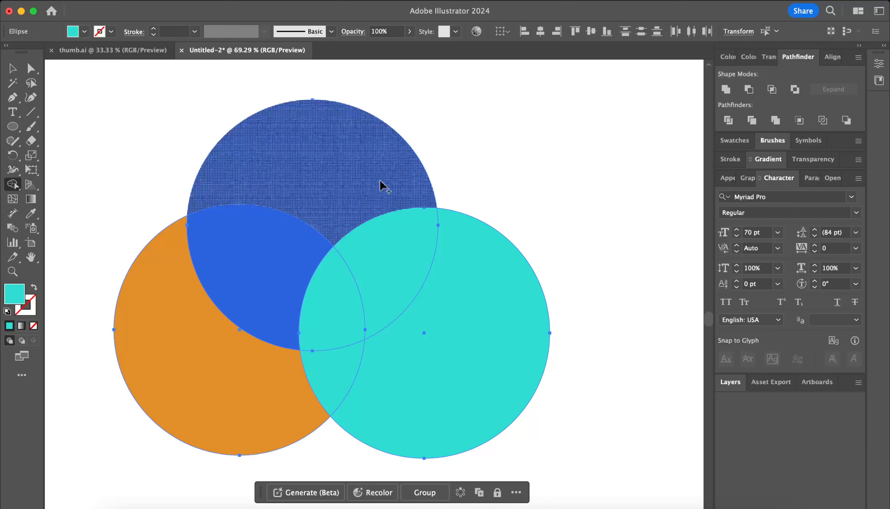
- Using outline view, reposition the blue circle centrally above the two lower circles, and return to the color preview
{"action": "key", "text": "v"}
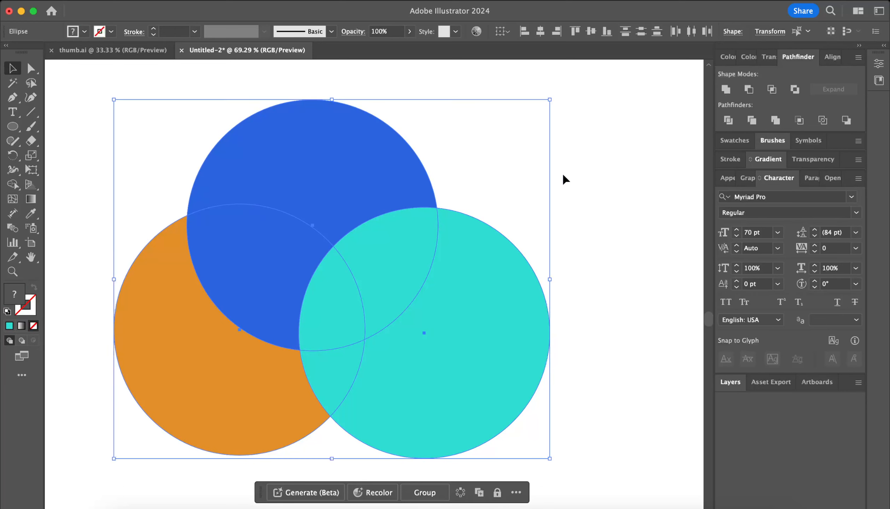
{"action": "left_click", "coordinate": [564, 179]}
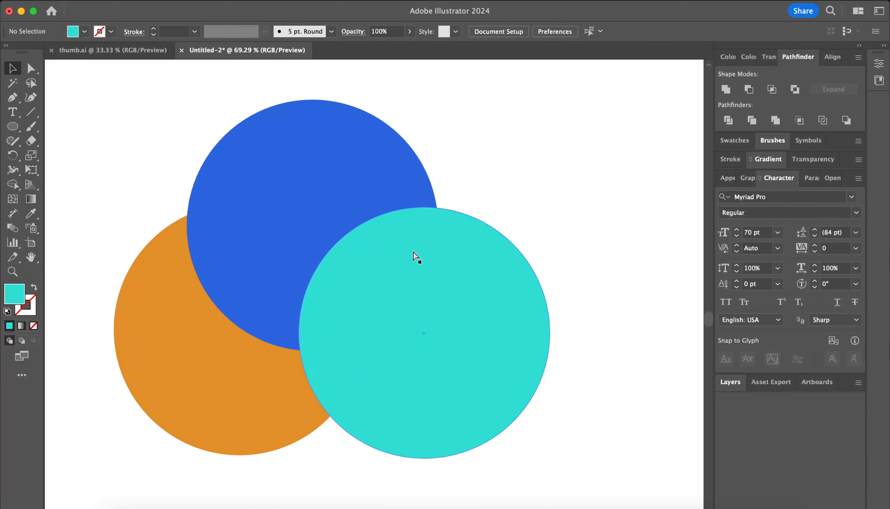
{"action": "key", "text": "super+y"}
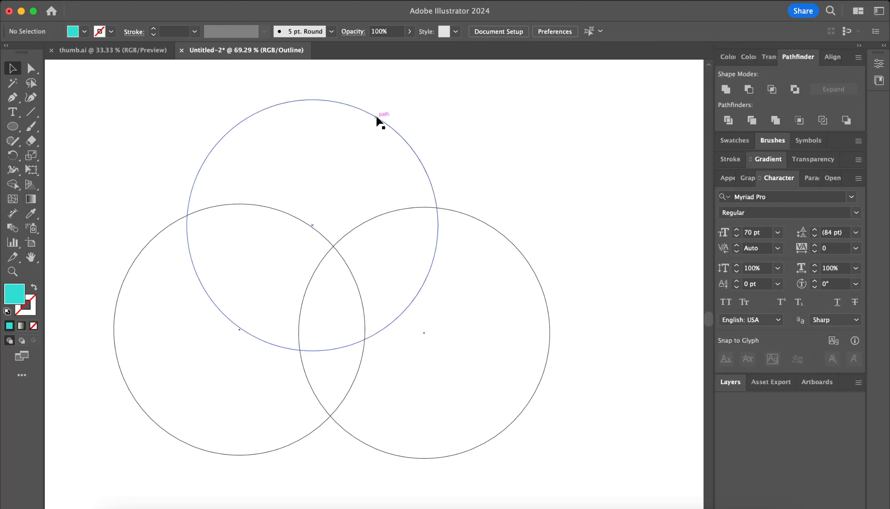
{"action": "left_click_drag", "start_coordinate": [379, 121], "coordinate": [408, 119]}
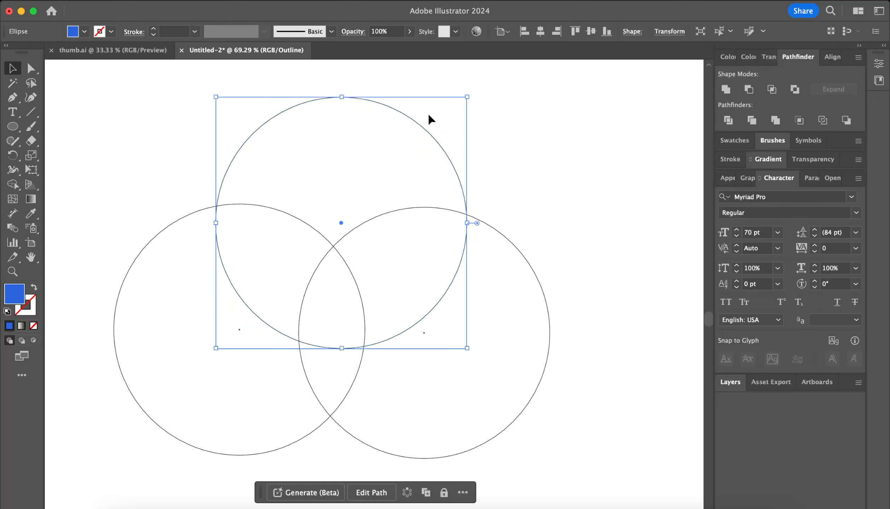
{"action": "left_click", "coordinate": [493, 129]}
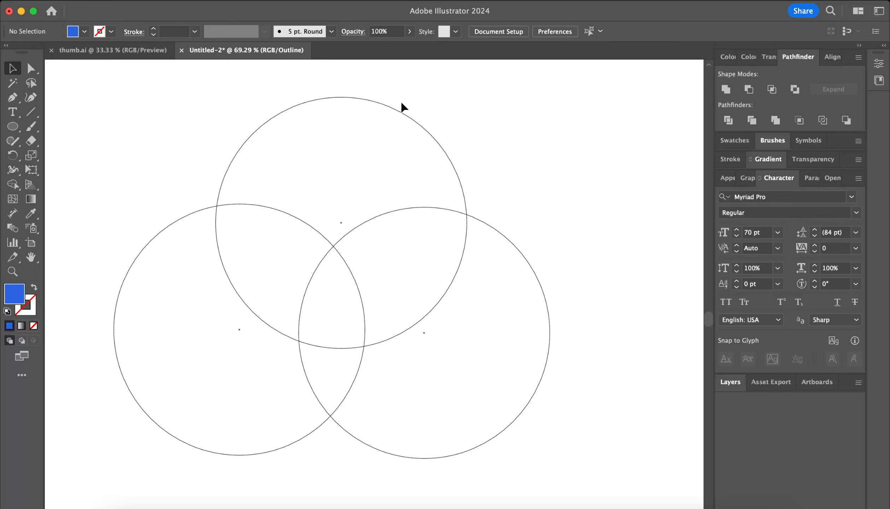
{"action": "left_click_drag", "start_coordinate": [400, 113], "coordinate": [388, 99]}
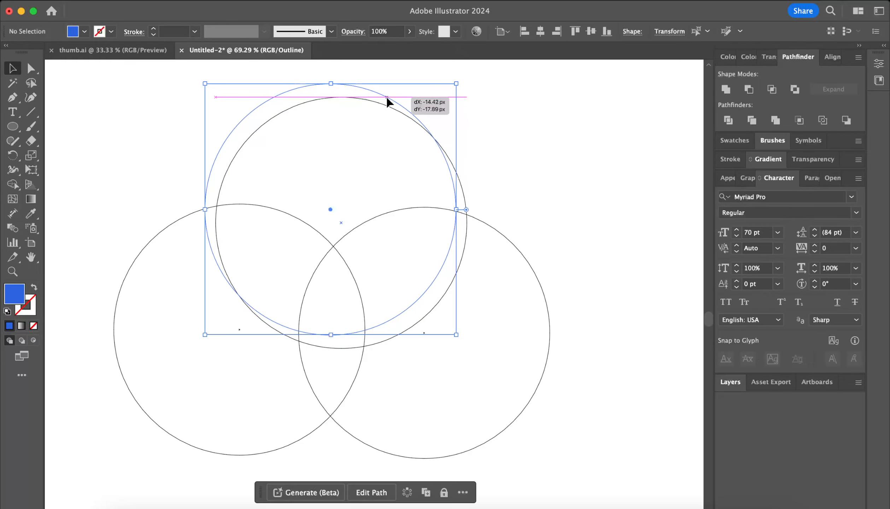
{"action": "left_click", "coordinate": [511, 162]}
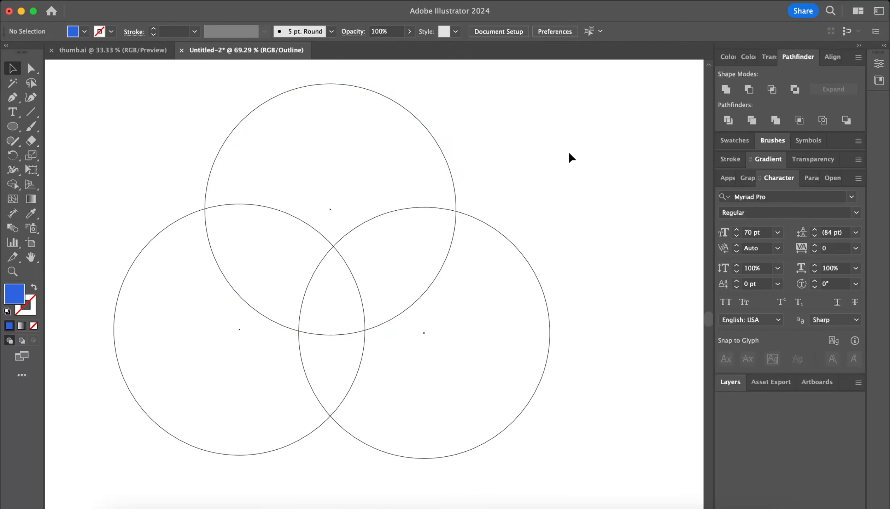
{"action": "key", "text": "super+y"}
- Move the orange and turquoise circles slightly down together, and select all three circles
{"action": "left_click_drag", "start_coordinate": [68, 154], "coordinate": [508, 469]}
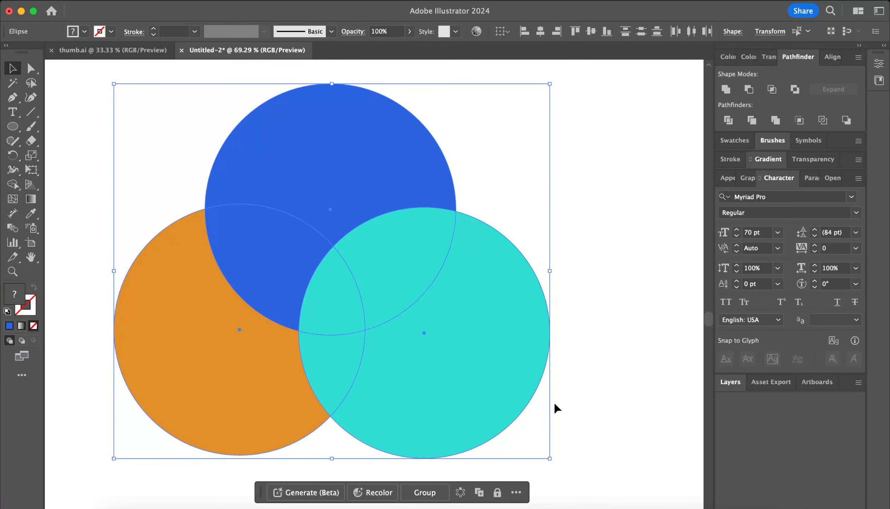
{"action": "scroll", "coordinate": [377, 410], "scroll_direction": "down", "scroll_amount": 5}
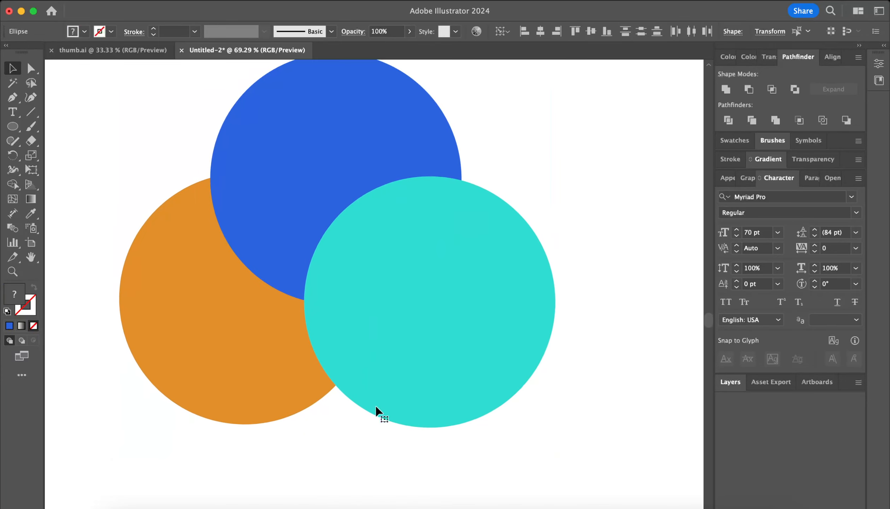
{"action": "left_click", "coordinate": [376, 410]}
{"action": "left_click_drag", "start_coordinate": [310, 416], "coordinate": [427, 338]}
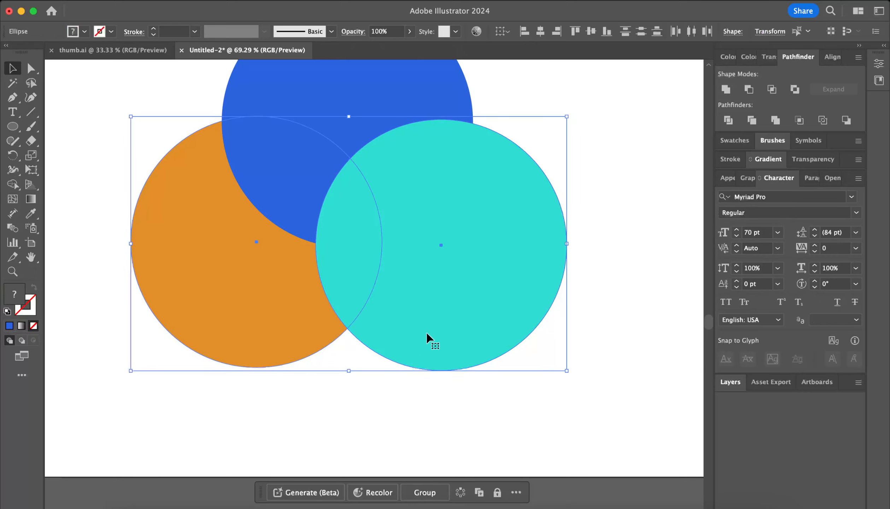
{"action": "scroll", "coordinate": [438, 328], "scroll_direction": "up", "scroll_amount": 1}
{"action": "left_click_drag", "start_coordinate": [598, 129], "coordinate": [223, 337]}
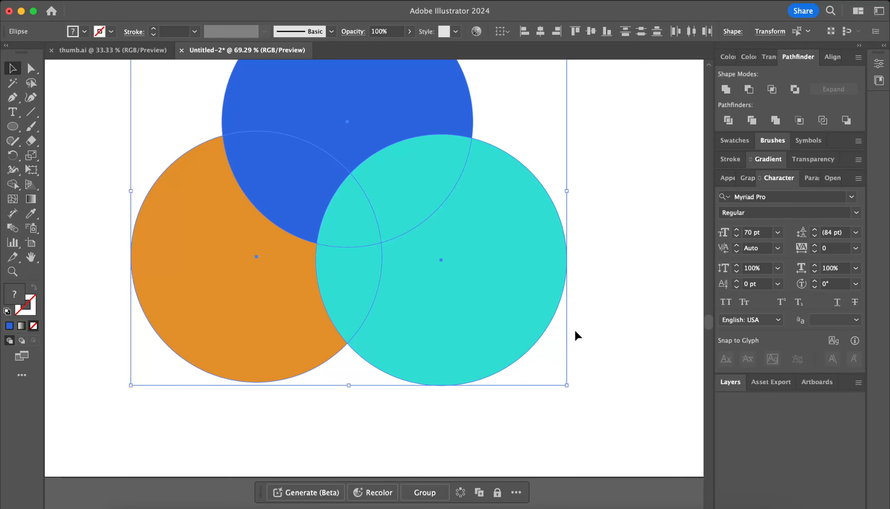
- Nudge the turquoise circle slightly left toward the orange circle, and check the overlaps in outline view before returning to the color preview
{"action": "left_click", "coordinate": [594, 331]}
{"action": "left_click", "coordinate": [526, 328]}
{"action": "key", "text": "shift+Left"}
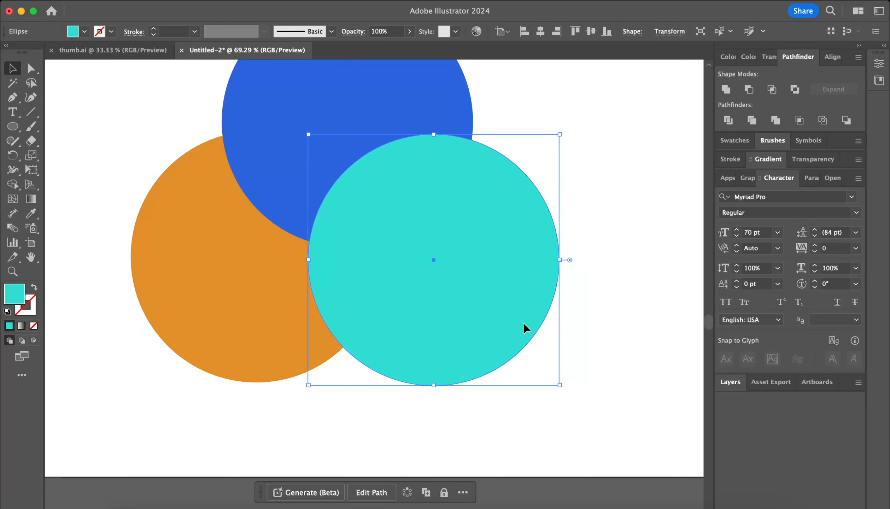
{"action": "left_click", "coordinate": [621, 306]}
{"action": "key", "text": "ctrl+y"}
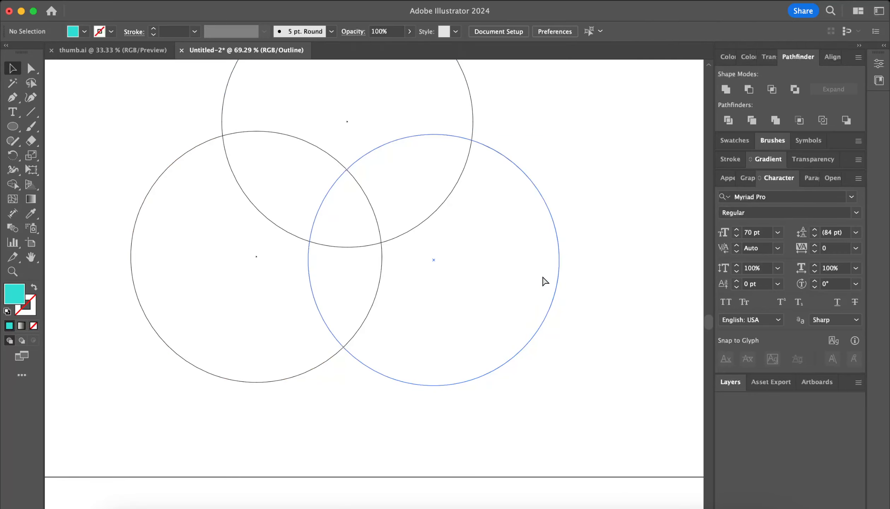
{"action": "key", "text": "ctrl+y"}
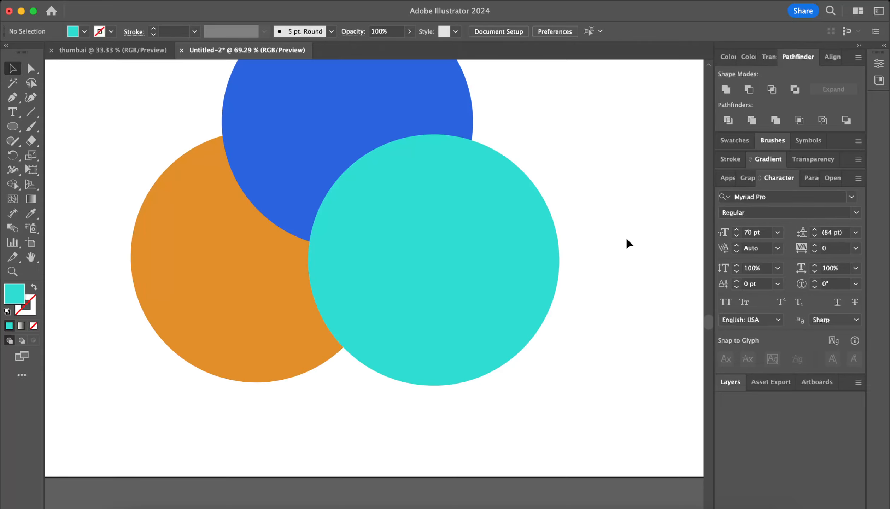
- Select all three circles and, with the Shape Builder, remove their outer regions and separate the central overlap as its own shape
{"action": "scroll", "coordinate": [629, 244], "scroll_direction": "up", "scroll_amount": 3}
{"action": "left_click_drag", "start_coordinate": [526, 141], "coordinate": [221, 356]}
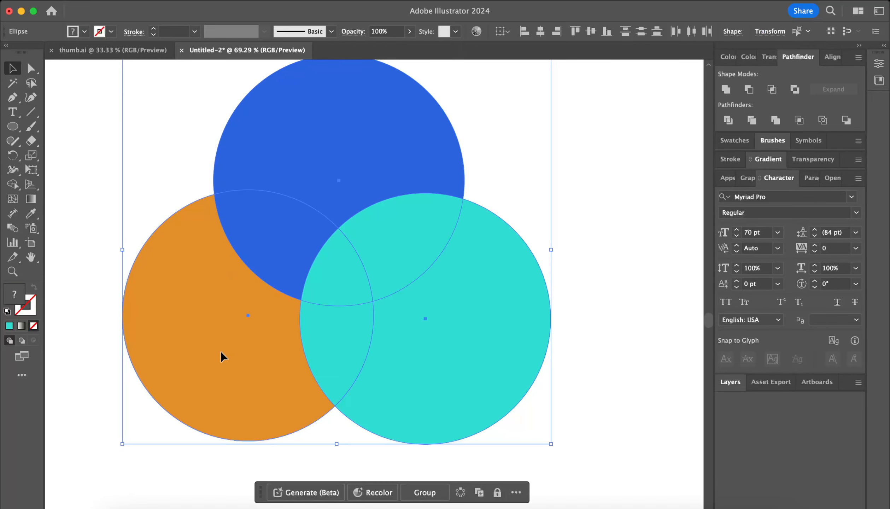
{"action": "key", "text": "shift+m"}
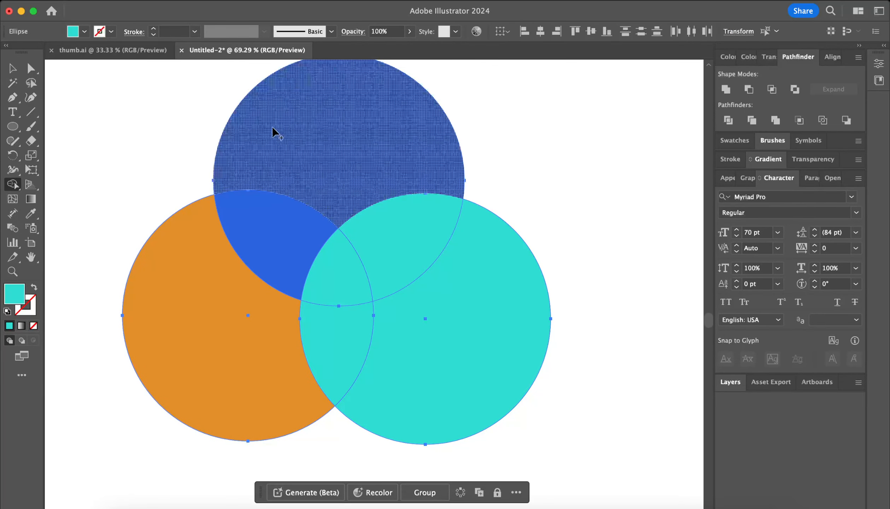
{"action": "left_click", "coordinate": [347, 139], "text": "alt"}
{"action": "left_click", "coordinate": [457, 324], "text": "alt"}
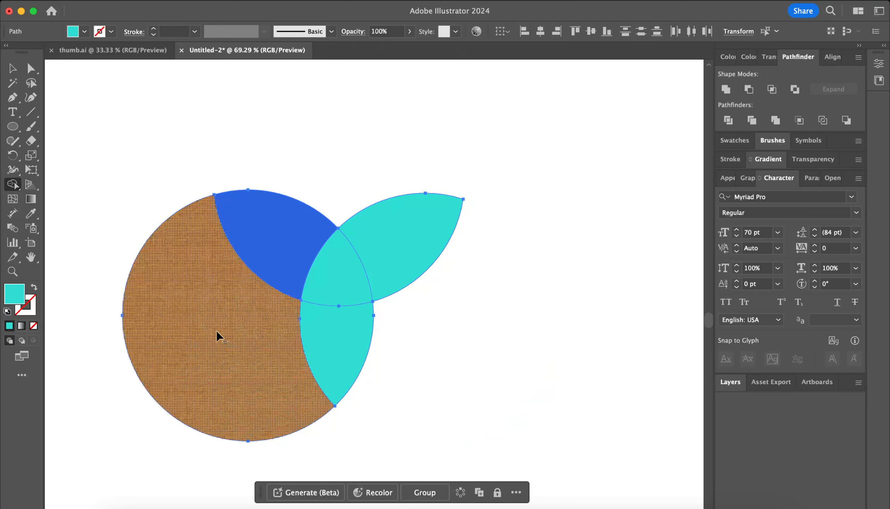
{"action": "left_click", "coordinate": [218, 334], "text": "alt"}
{"action": "left_click", "coordinate": [341, 275]}
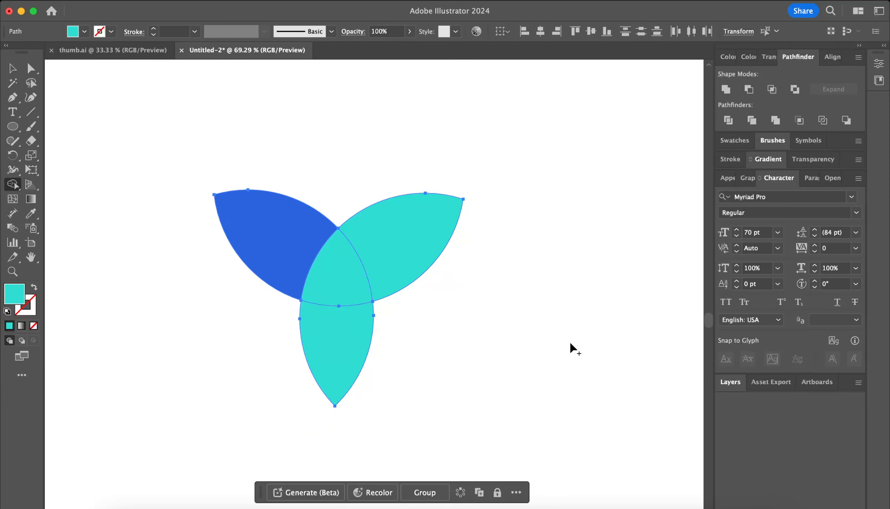
- Fill the central overlap shape with dark teal 1F807C
{"action": "key", "text": "v"}
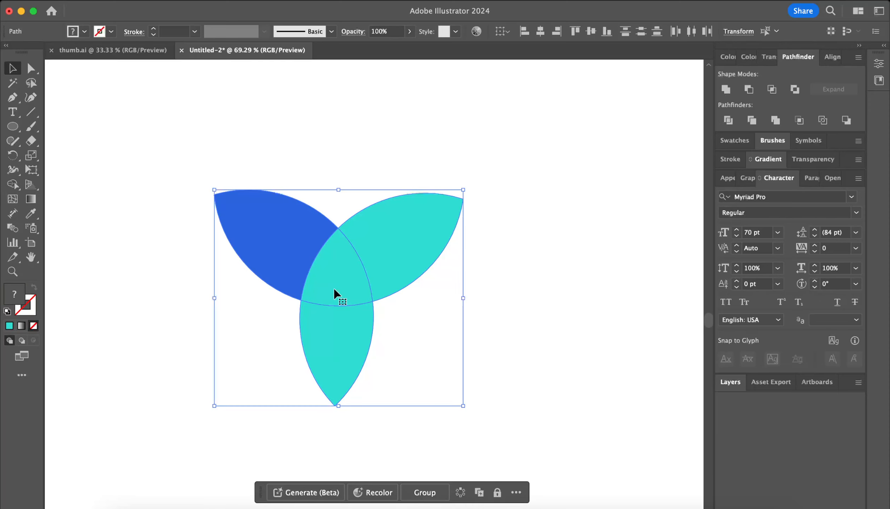
{"action": "left_click", "coordinate": [187, 294]}
{"action": "left_click", "coordinate": [345, 279]}
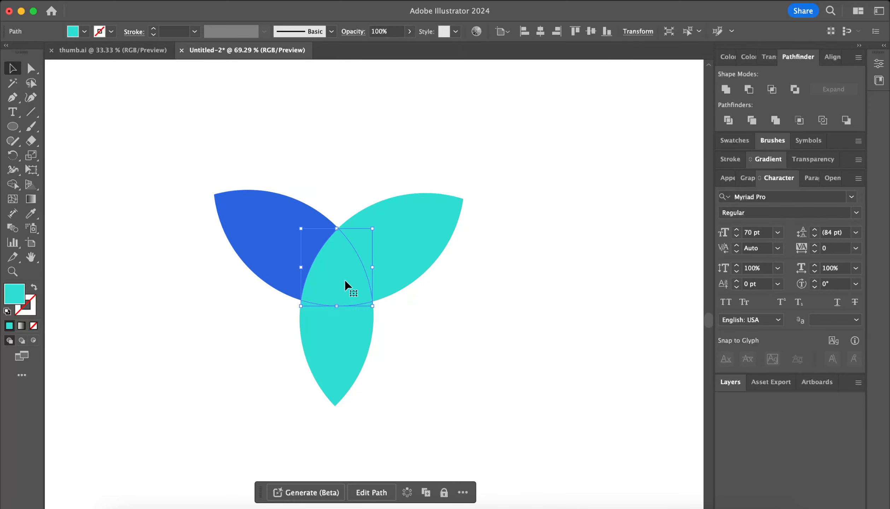
{"action": "double_click", "coordinate": [8, 301]}
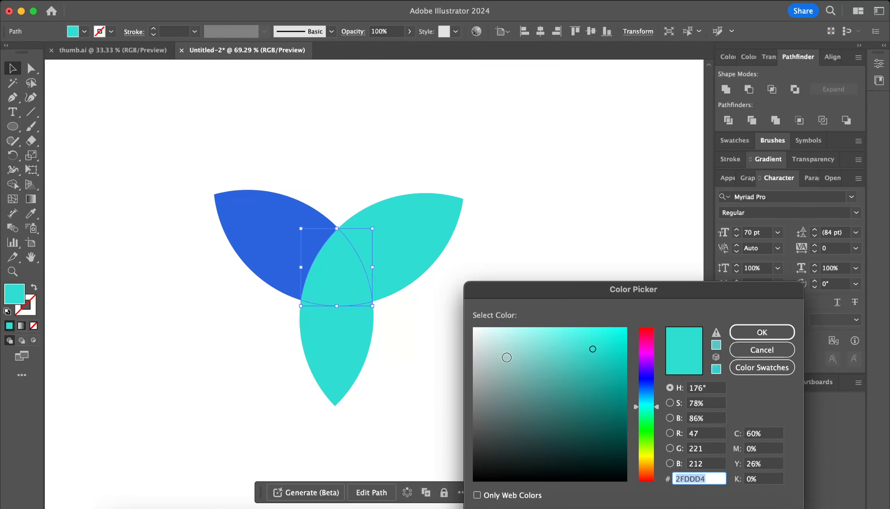
{"action": "type", "text": "1F807C"}
{"action": "left_click", "coordinate": [762, 332]}
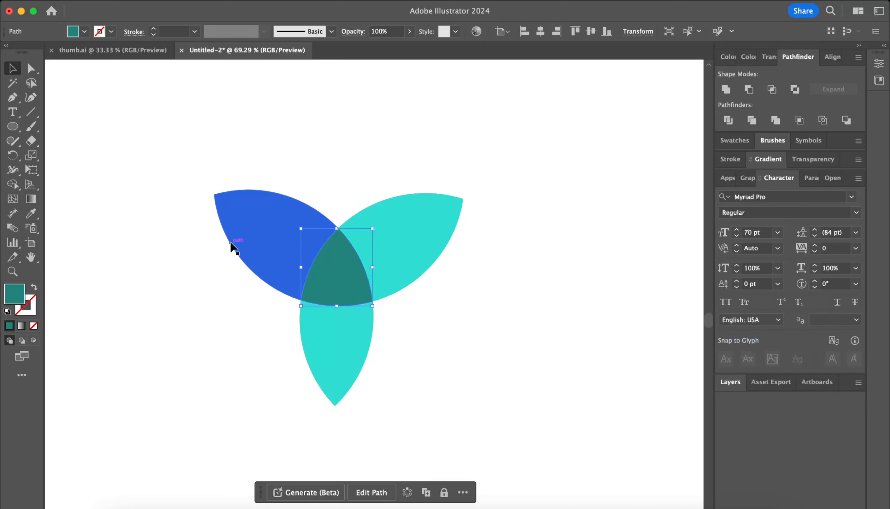
- Recolor the blue petal by sampling the turquoise of the neighboring petal with the Eyedropper, and deselect it
{"action": "left_click", "coordinate": [251, 254]}
{"action": "key", "text": "i"}
{"action": "left_click", "coordinate": [406, 218]}
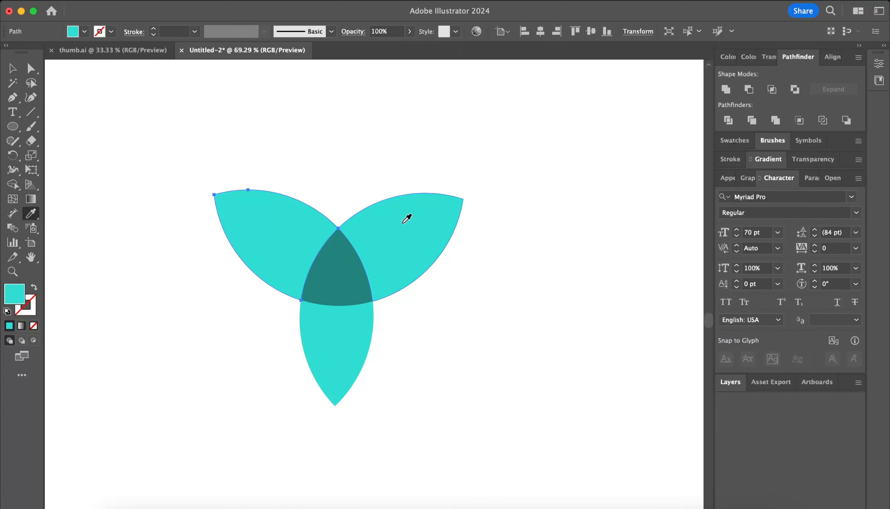
{"action": "key", "text": "v"}
{"action": "left_click", "coordinate": [545, 233]}
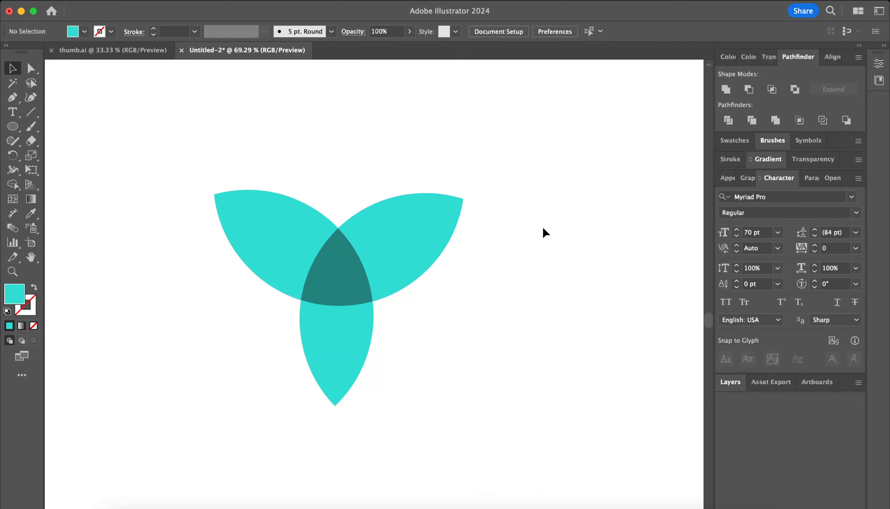
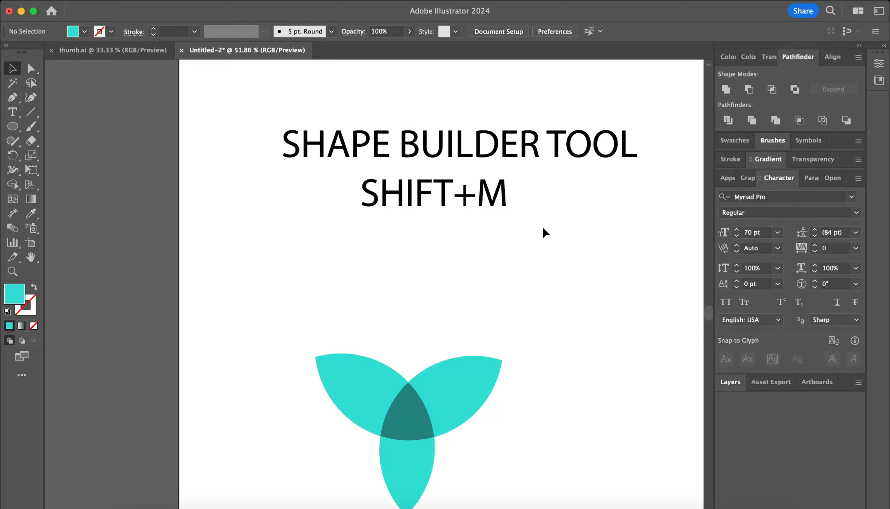
- Add a text frame reading "no stroke." below the SHIFT+M line, and shorten the frame's height to fit the text
{"action": "scroll", "coordinate": [532, 221], "scroll_direction": "down", "scroll_amount": 3}
{"action": "scroll", "coordinate": [532, 221], "scroll_direction": "right", "scroll_amount": 2}
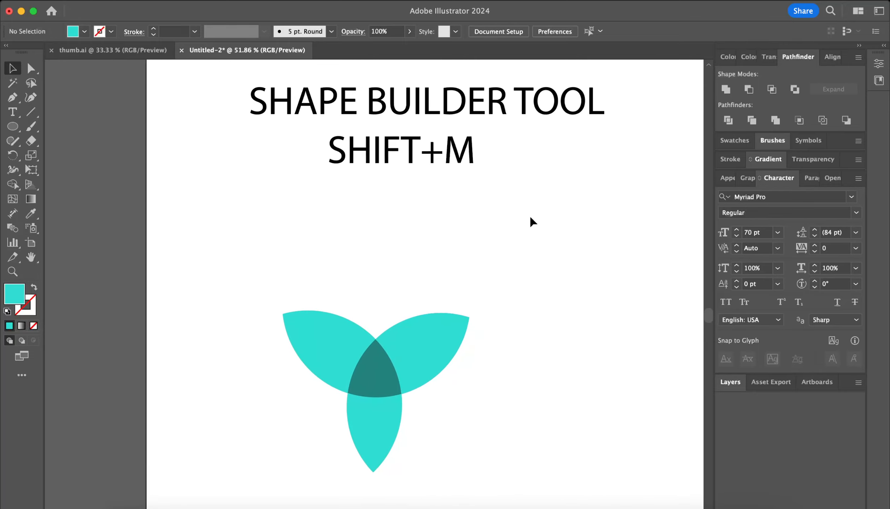
{"action": "key", "text": "t"}
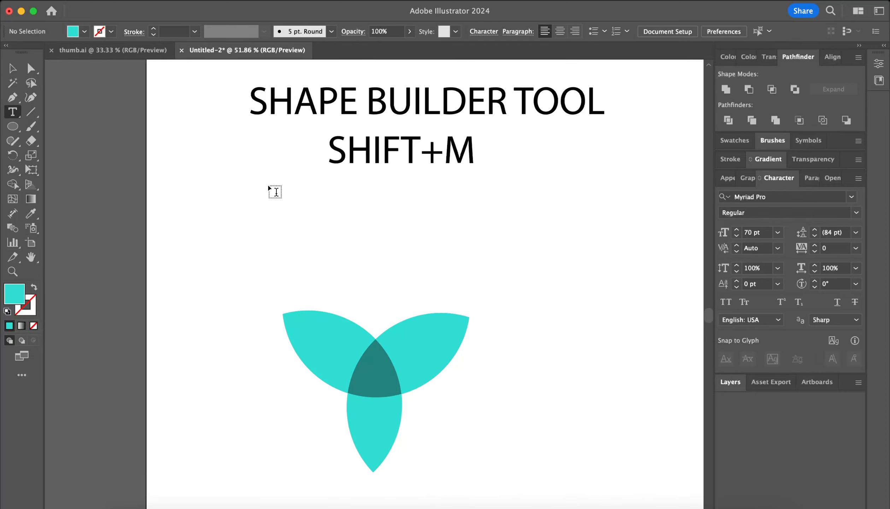
{"action": "left_click_drag", "start_coordinate": [268, 186], "coordinate": [597, 244]}
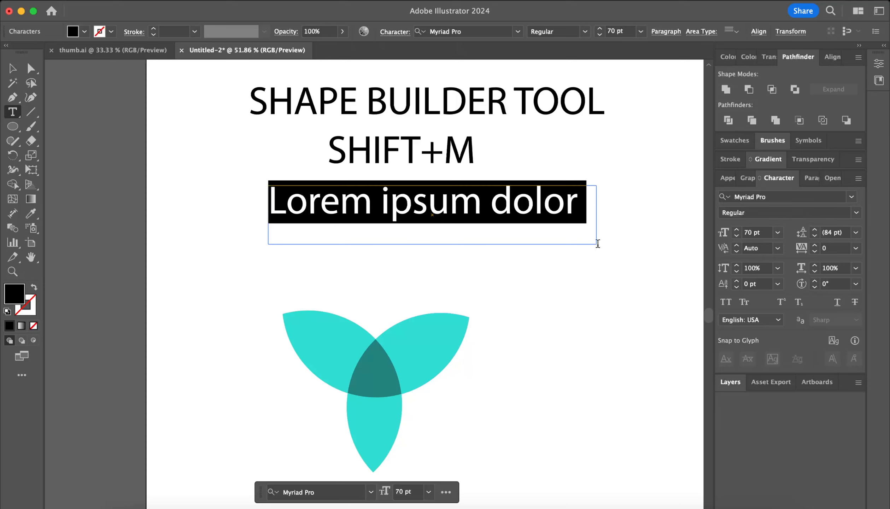
{"action": "type", "text": "no "}
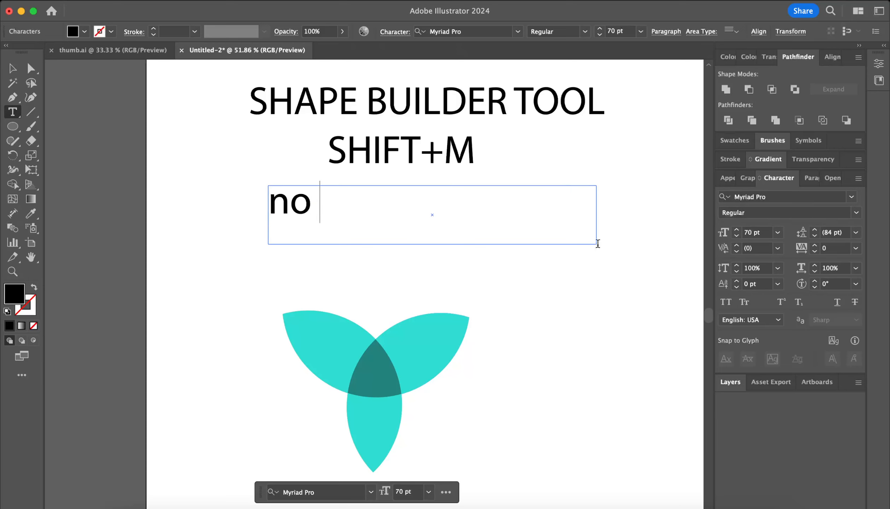
{"action": "type", "text": "stoke"}
{"action": "key", "text": "BackSpace"}
{"action": "key", "text": "BackSpace"}
{"action": "key", "text": "BackSpace"}
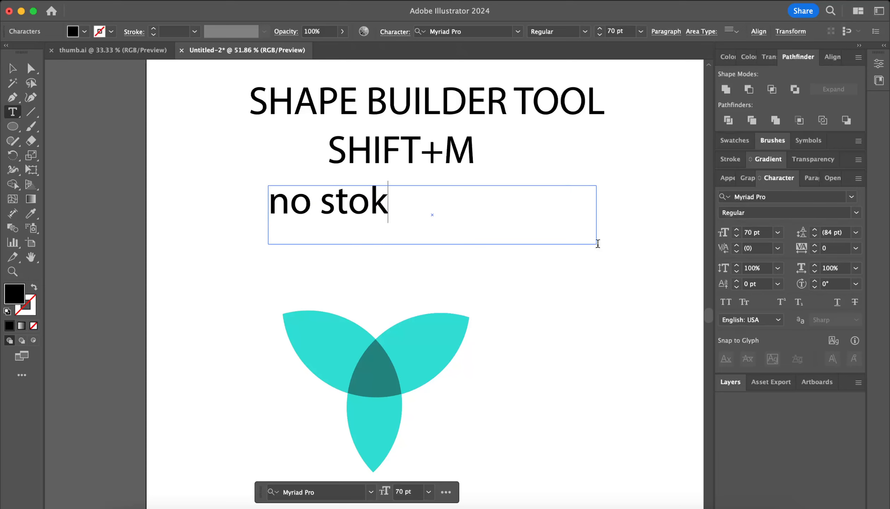
{"action": "type", "text": "r"}
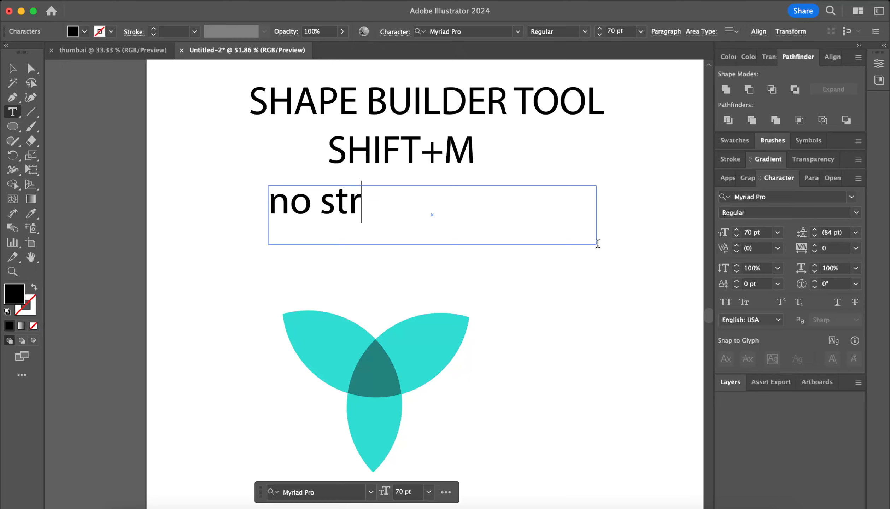
{"action": "type", "text": "oke"}
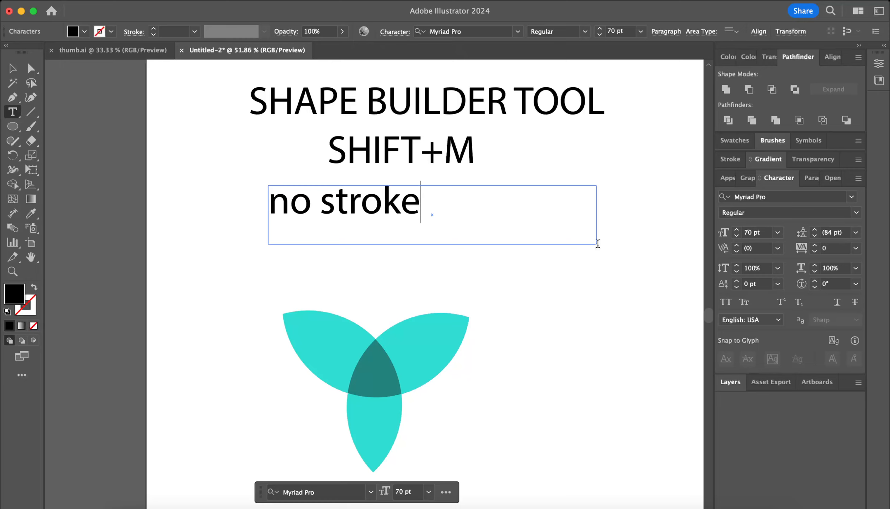
{"action": "type", "text": "."}
{"action": "key", "text": "Escape"}
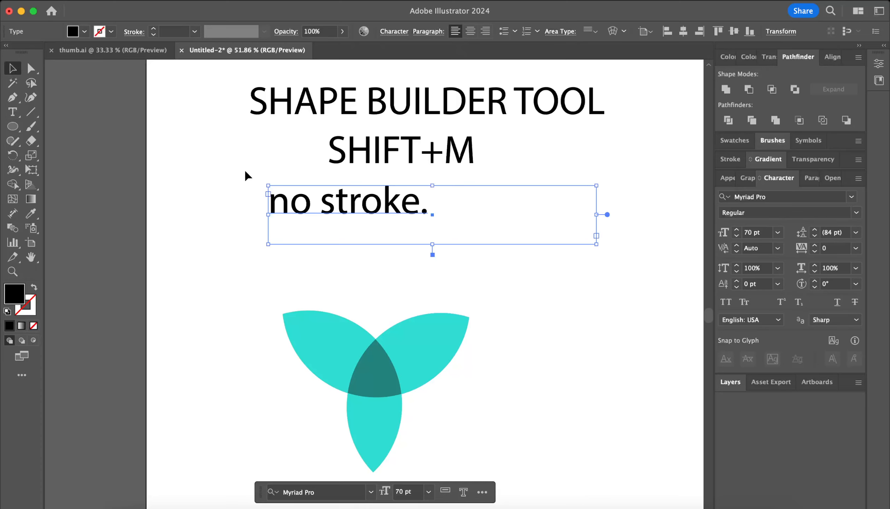
{"action": "left_click_drag", "start_coordinate": [430, 245], "coordinate": [437, 219]}
{"action": "left_click", "coordinate": [408, 240]}
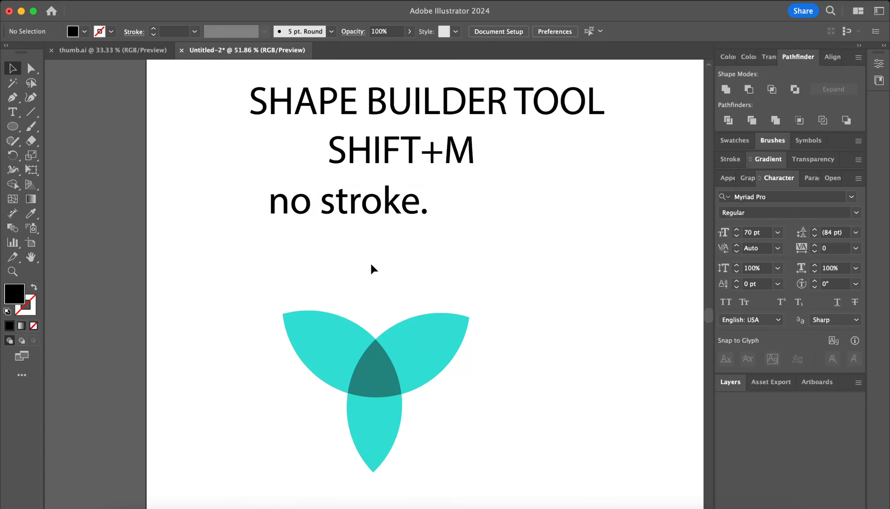
- Add a second text frame reading "only stroke." beneath the "no stroke." line, and deselect it
{"action": "key", "text": "t"}
{"action": "left_click_drag", "start_coordinate": [271, 234], "coordinate": [497, 271]}
{"action": "type", "text": "only "}
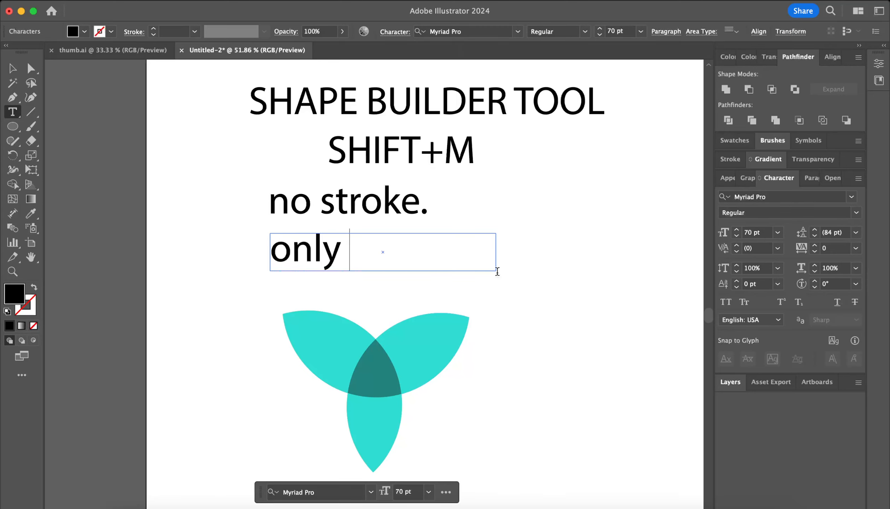
{"action": "type", "text": "sto"}
{"action": "key", "text": "BackSpace"}
{"action": "type", "text": "r"}
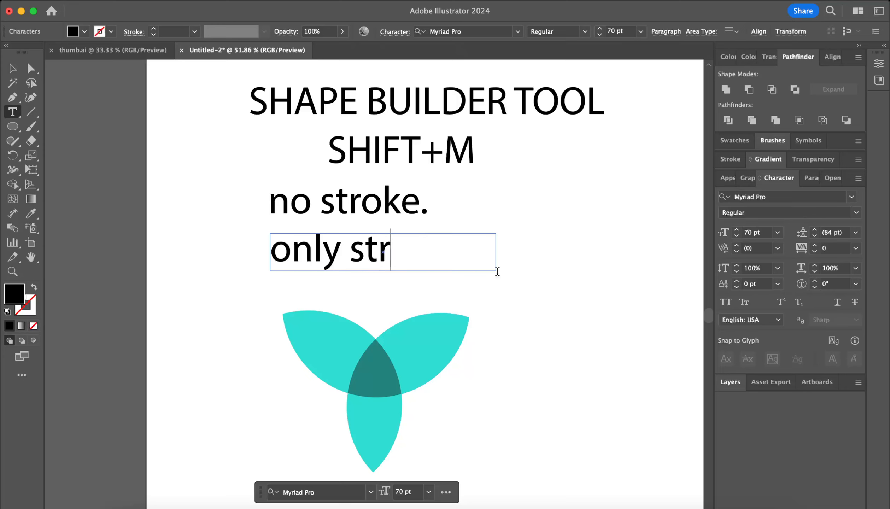
{"action": "type", "text": "oke."}
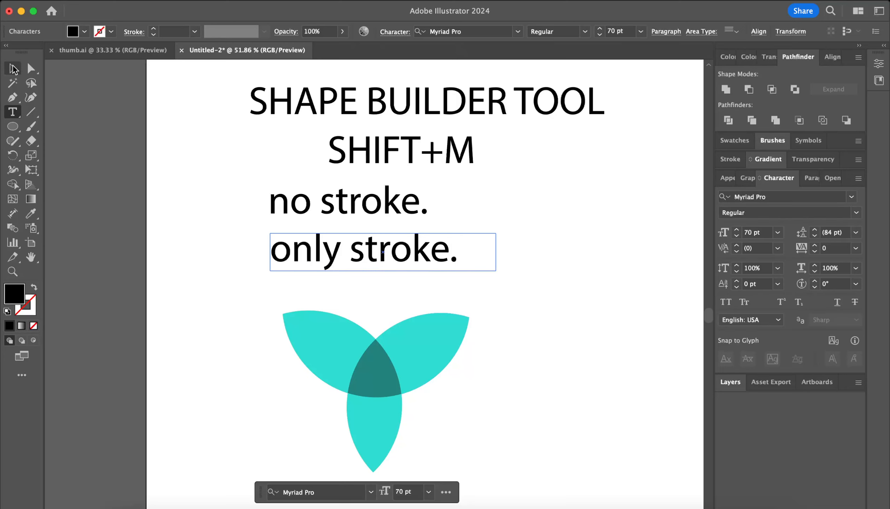
{"action": "left_click", "coordinate": [12, 69]}
{"action": "left_click", "coordinate": [93, 119]}
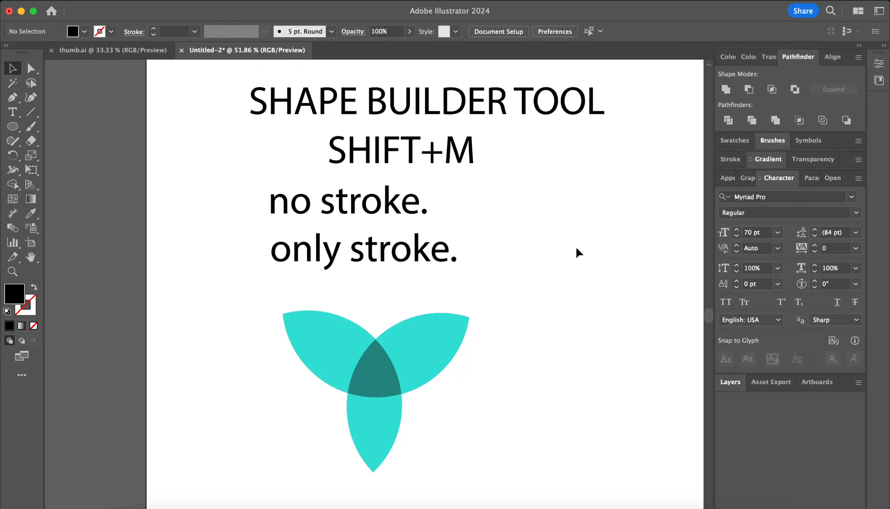
- Move the "no stroke." line right and slightly up beneath SHIFT+M, and append "Only fill" to it
{"action": "mouse_move", "coordinate": [373, 211]}
{"action": "left_mouse_down"}
{"action": "mouse_move", "coordinate": [456, 212]}
{"action": "mouse_move", "coordinate": [431, 212]}
{"action": "left_mouse_up"}
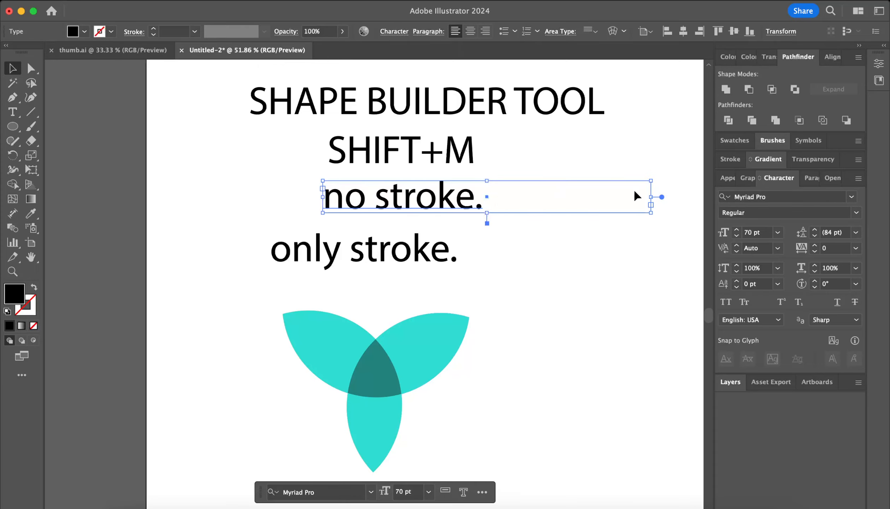
{"action": "key", "text": "t"}
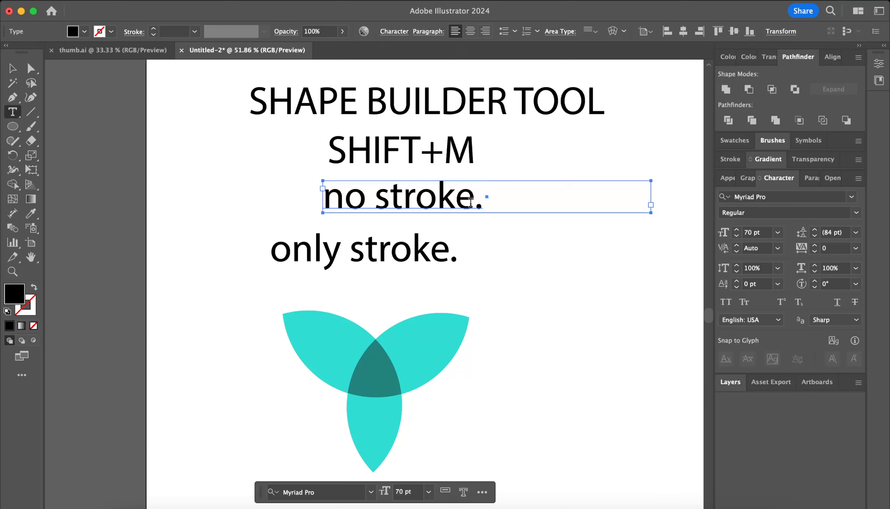
{"action": "left_click", "coordinate": [477, 197]}
{"action": "key", "text": "Right"}
{"action": "type", "text": "O"}
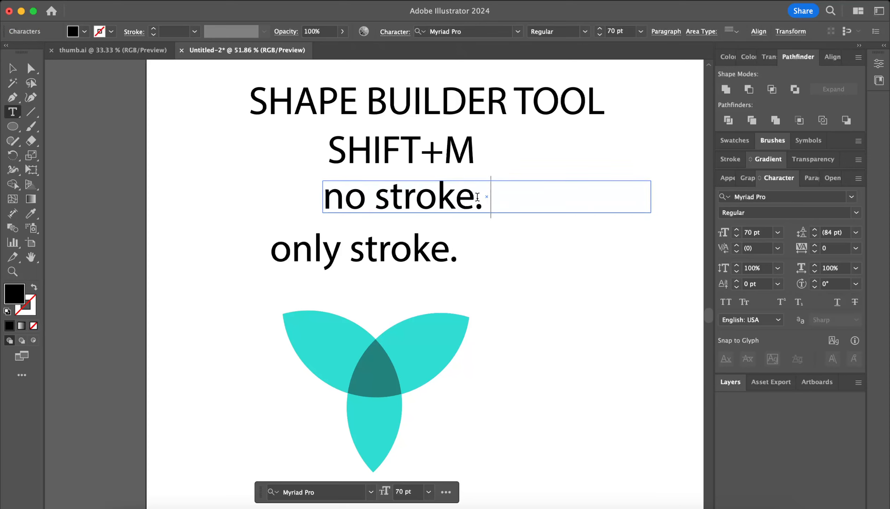
{"action": "type", "text": "nly fill"}
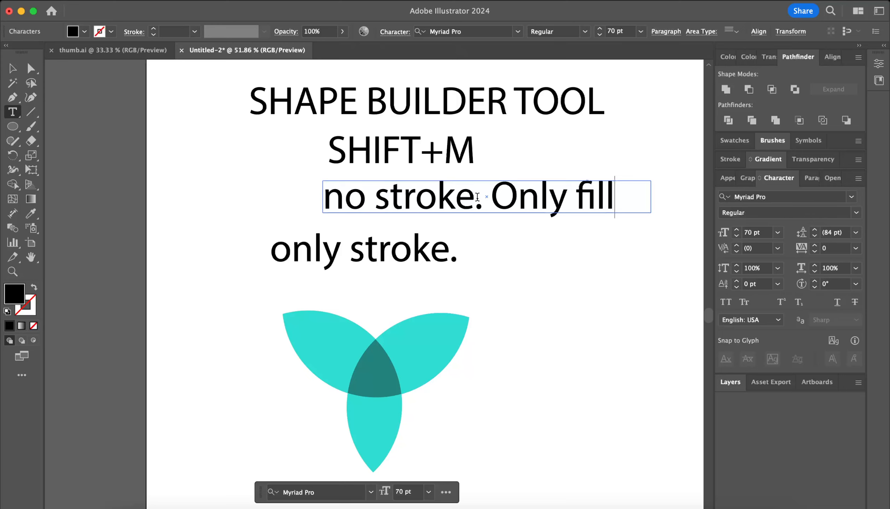
{"action": "key", "text": "Escape"}
- Move the "only stroke." line right and slightly up to center it roughly beneath "no stroke. Only fill"
{"action": "left_click", "coordinate": [218, 181]}
{"action": "mouse_move", "coordinate": [364, 260]}
{"action": "left_mouse_down"}
{"action": "mouse_move", "coordinate": [465, 260]}
{"action": "mouse_move", "coordinate": [450, 257]}
{"action": "mouse_move", "coordinate": [456, 253]}
{"action": "left_mouse_up"}
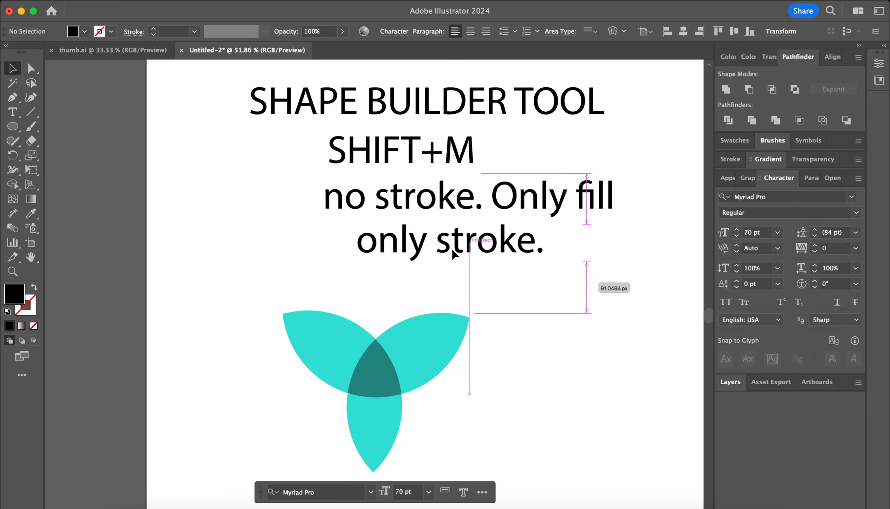
{"action": "left_click", "coordinate": [628, 166]}
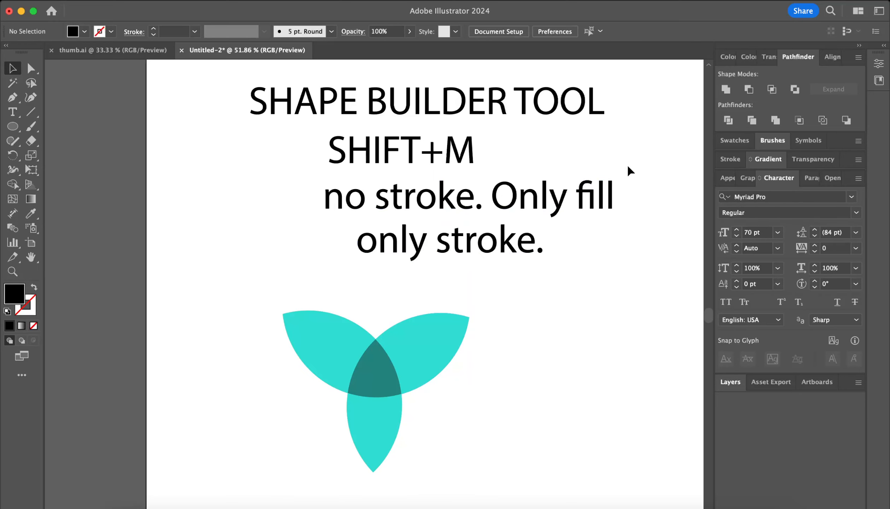
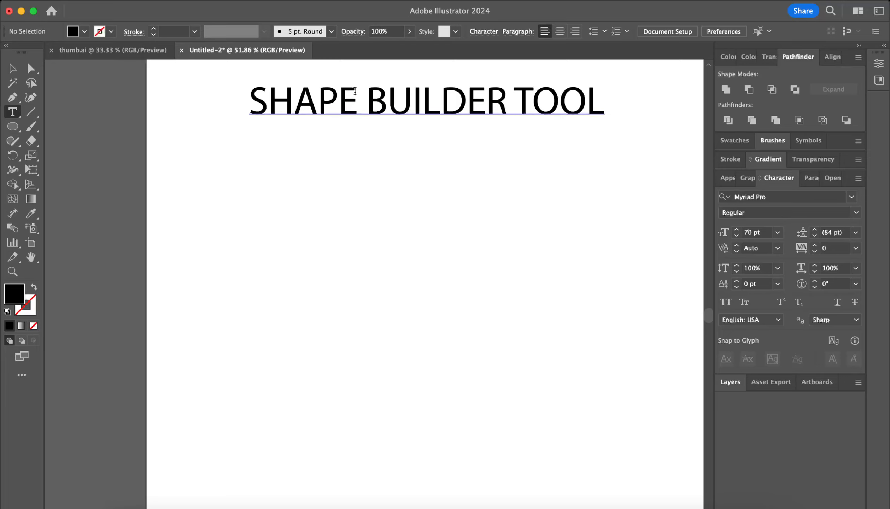
- Replace the title "SHAPE BUILDER TOOL" with "Clipping Mask" and deselect it
{"action": "left_click", "coordinate": [358, 102]}
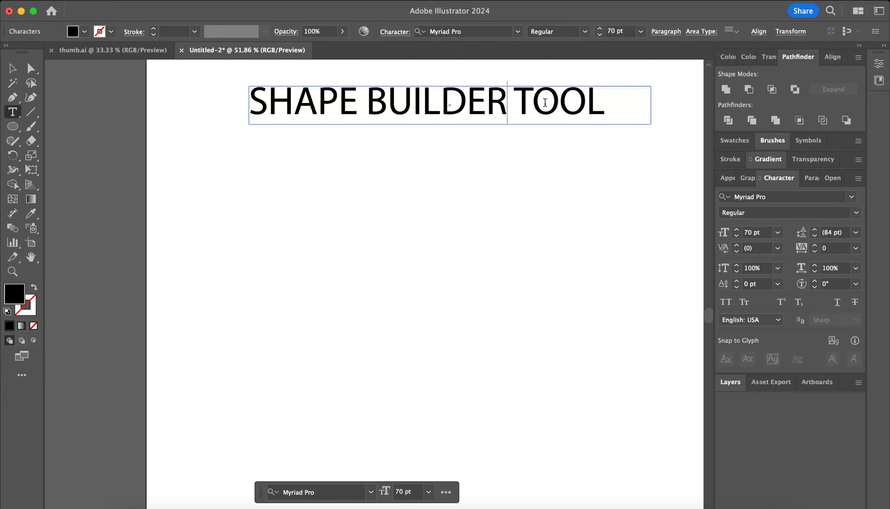
{"action": "key", "text": "super+a"}
{"action": "type", "text": "Cl"}
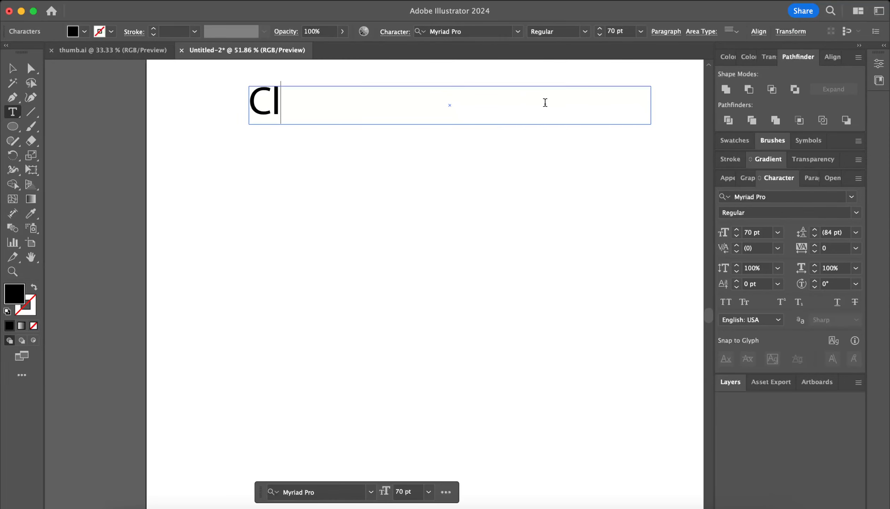
{"action": "type", "text": "ipping "}
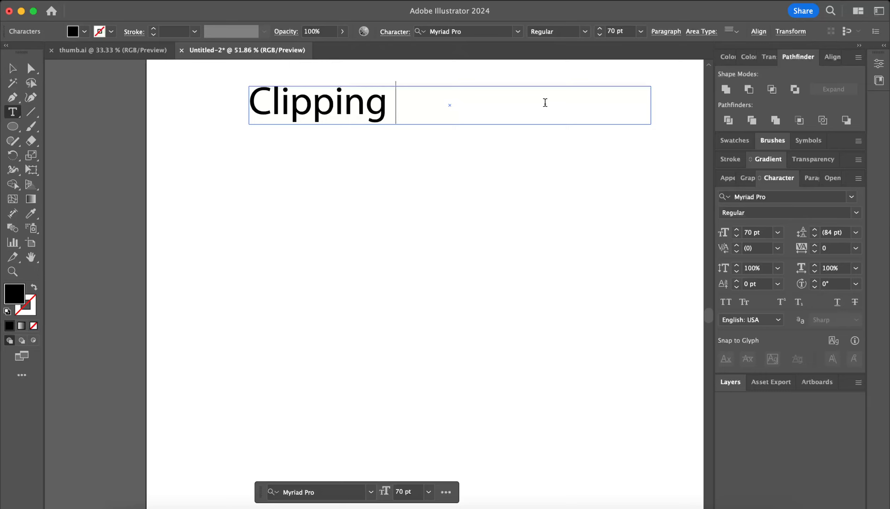
{"action": "type", "text": "Mask"}
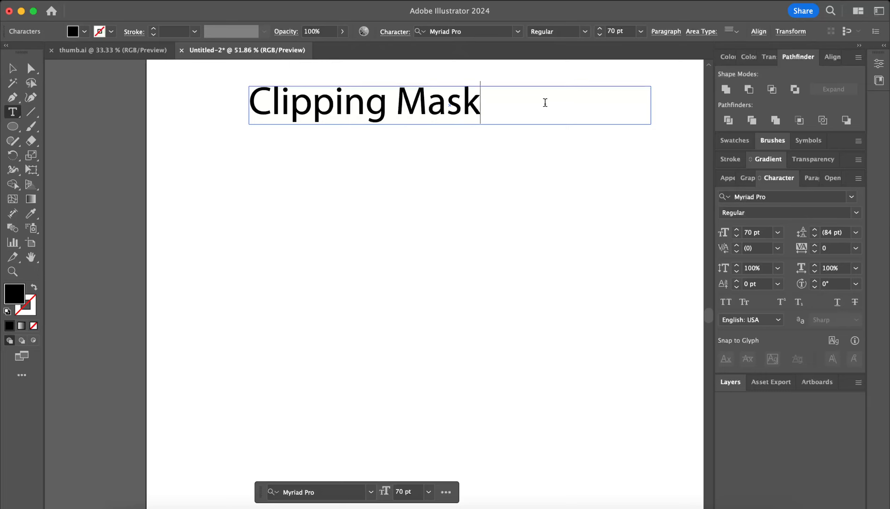
{"action": "left_click", "coordinate": [12, 69]}
{"action": "left_click", "coordinate": [345, 310]}
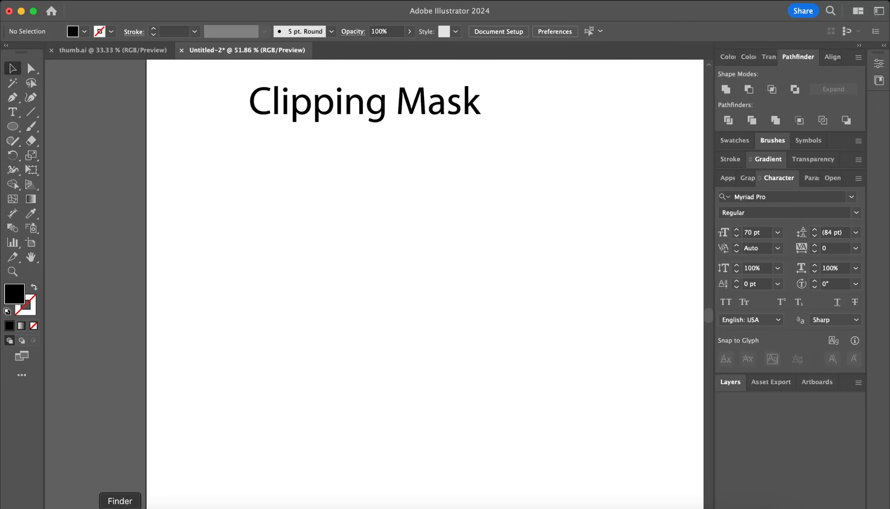
- Place thumb.jpg from the Downloads folder into the document and embed it in JPEG format
{"action": "left_click", "coordinate": [120, 508]}
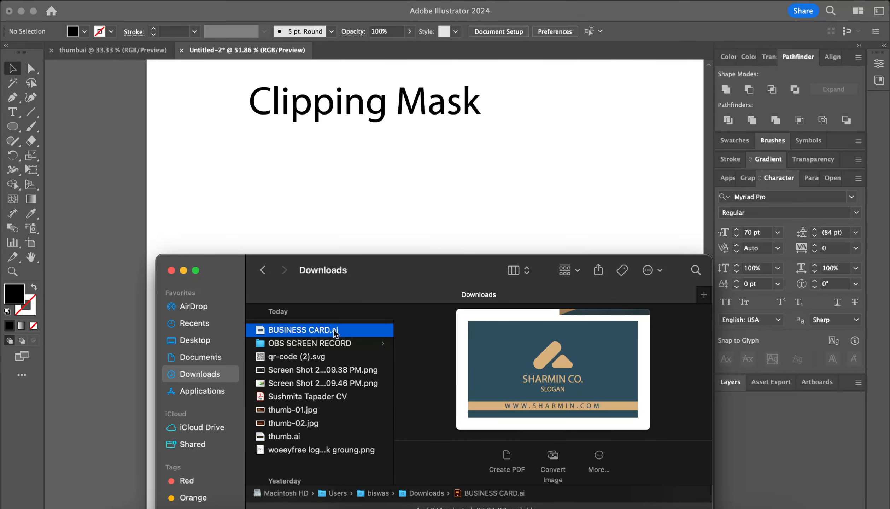
{"action": "scroll", "coordinate": [342, 349], "scroll_direction": "down", "scroll_amount": 5}
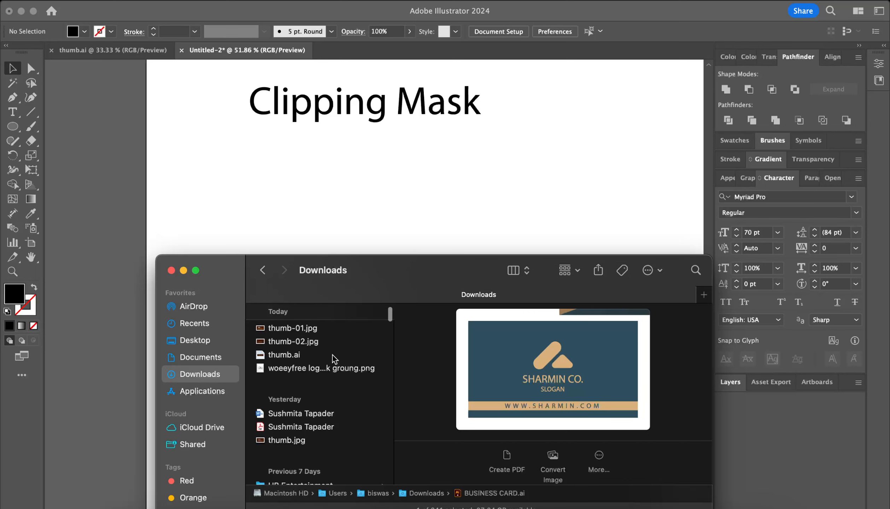
{"action": "left_click", "coordinate": [308, 444]}
{"action": "left_click_drag", "start_coordinate": [308, 443], "coordinate": [324, 167]}
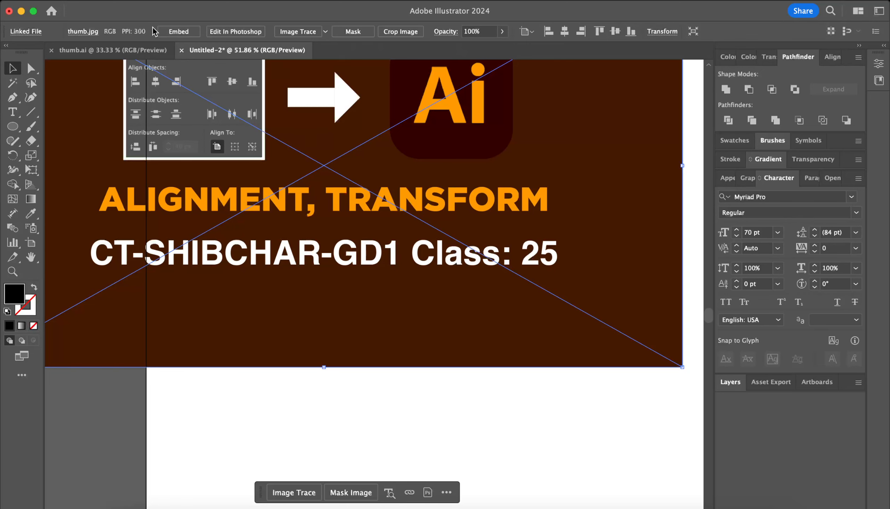
{"action": "left_click", "coordinate": [178, 31]}
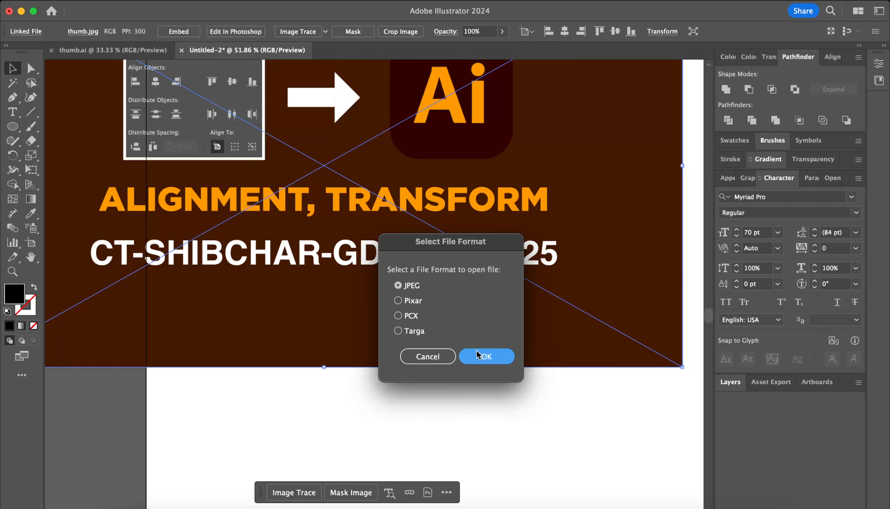
{"action": "left_click", "coordinate": [486, 356]}
- Scale the embedded image down to fit within the artboard and move it beneath the "Clipping Mask" title
{"action": "scroll", "coordinate": [407, 372], "scroll_direction": "down", "scroll_amount": 5}
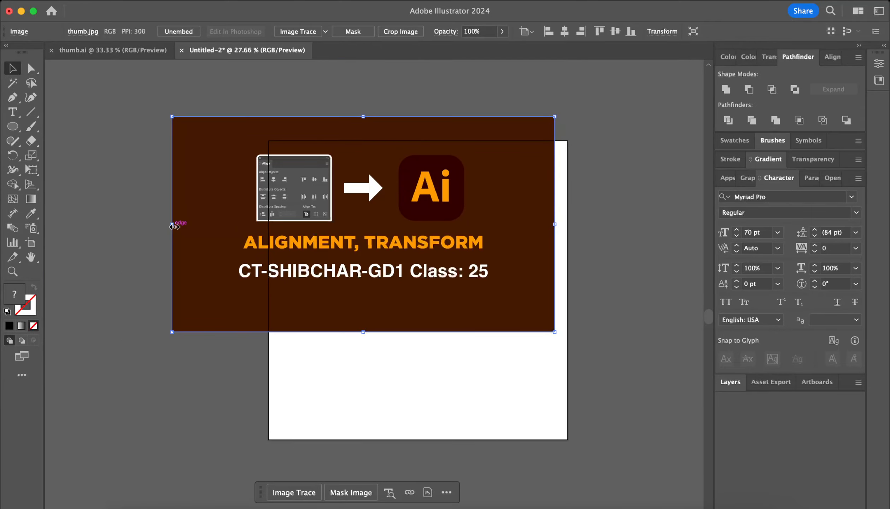
{"action": "left_click_drag", "start_coordinate": [172, 224], "coordinate": [340, 248]}
{"action": "key", "text": "super+shift+a"}
{"action": "left_click_drag", "start_coordinate": [440, 242], "coordinate": [428, 294]}
{"action": "scroll", "coordinate": [428, 294], "scroll_direction": "up", "scroll_amount": 2}
{"action": "scroll", "coordinate": [428, 296], "scroll_direction": "up", "scroll_amount": 5}
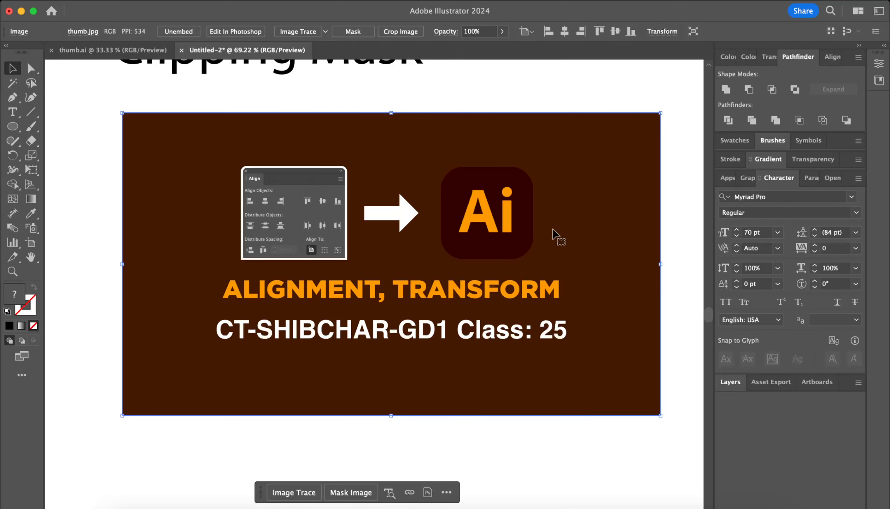
{"action": "scroll", "coordinate": [555, 234], "scroll_direction": "down", "scroll_amount": 3}
{"action": "scroll", "coordinate": [555, 234], "scroll_direction": "right", "scroll_amount": 2}
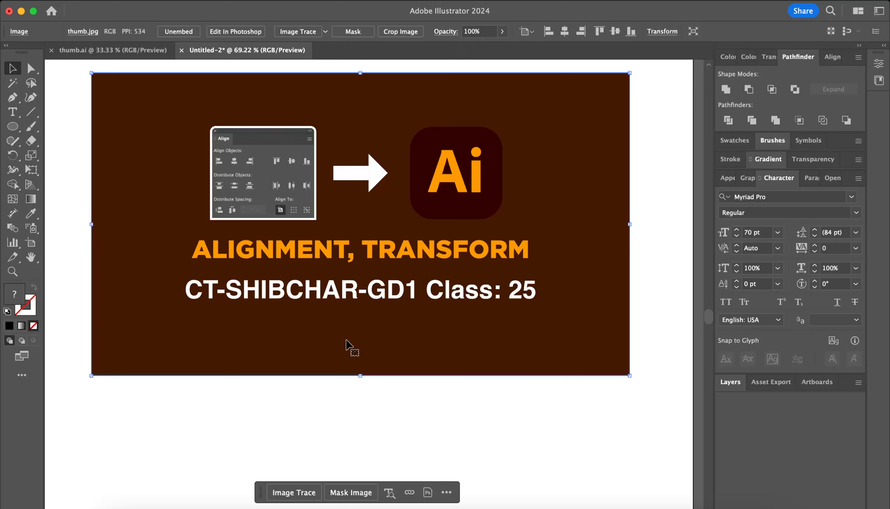
- Draw a black square about 136 px wide covering the Ai logo in the image
{"action": "key", "text": "m"}
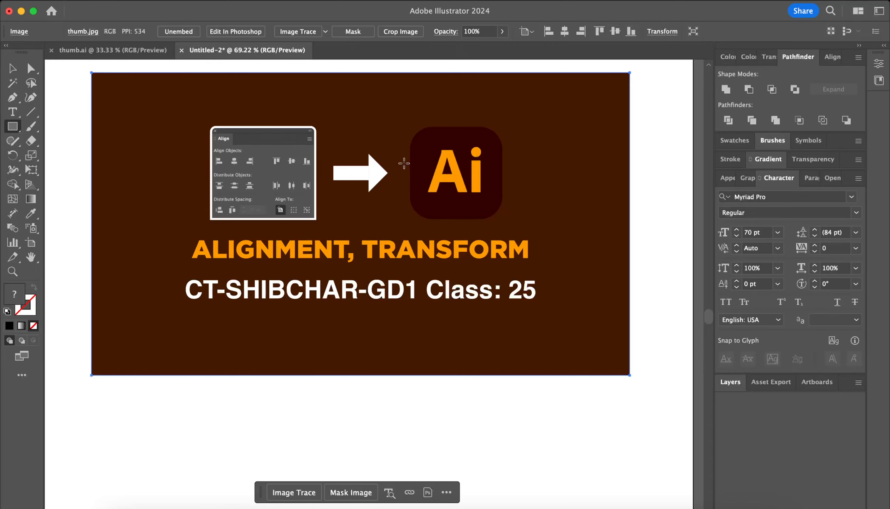
{"action": "left_click_drag", "start_coordinate": [405, 122], "coordinate": [507, 222]}
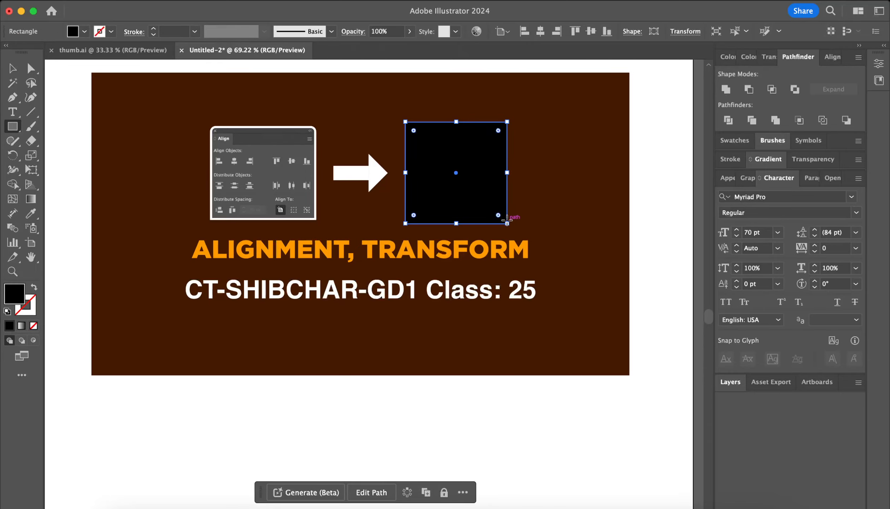
{"action": "scroll", "coordinate": [507, 220], "scroll_direction": "up", "scroll_amount": 8}
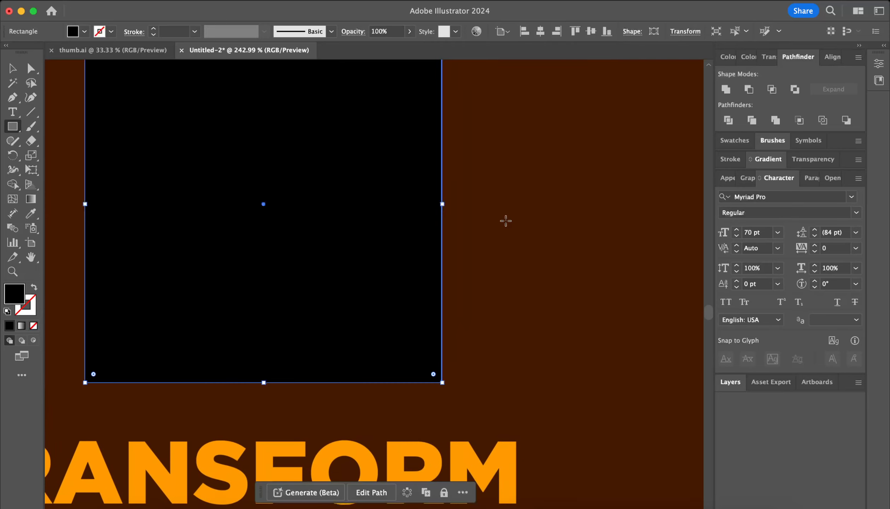
{"action": "scroll", "coordinate": [506, 220], "scroll_direction": "left", "scroll_amount": 4}
{"action": "scroll", "coordinate": [506, 221], "scroll_direction": "up", "scroll_amount": 3}
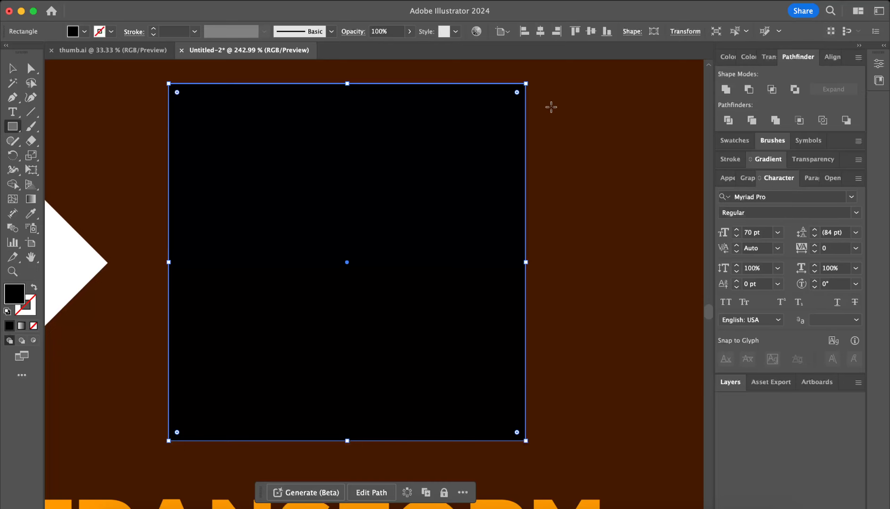
- Try rounding the square's corners to a radius of about 32 px and moving it sideways, and undo both changes
{"action": "left_click_drag", "start_coordinate": [518, 93], "coordinate": [463, 194]}
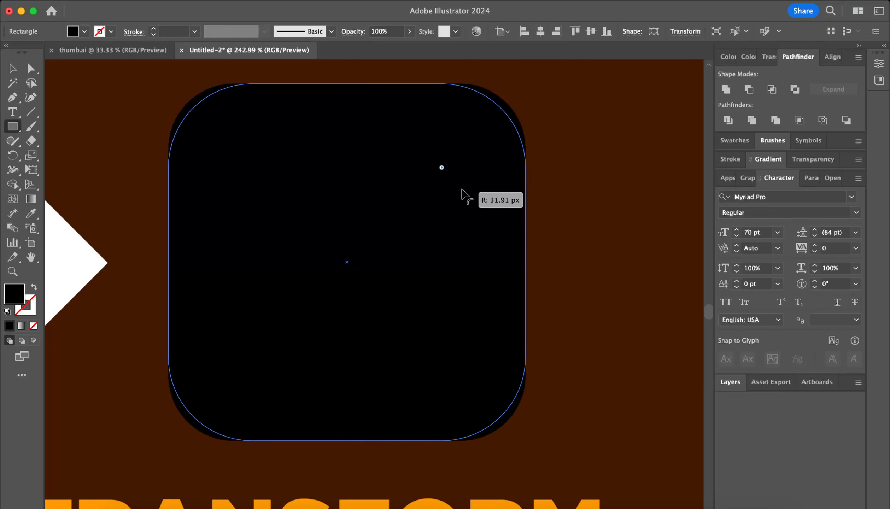
{"action": "left_click", "coordinate": [399, 195]}
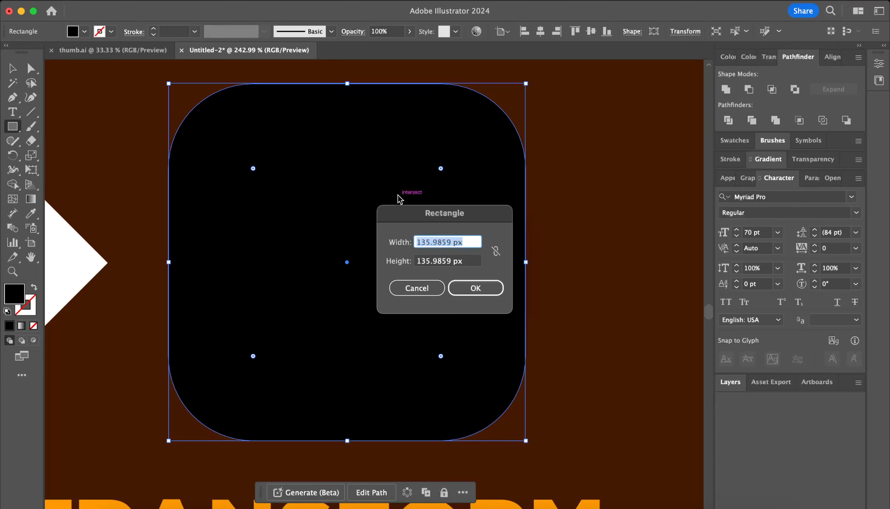
{"action": "key", "text": "BackSpace"}
{"action": "left_click", "coordinate": [414, 289]}
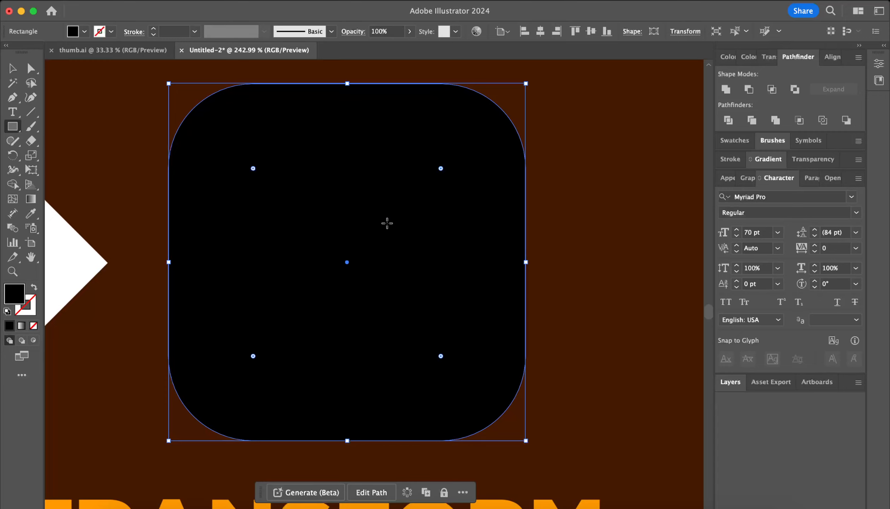
{"action": "key", "text": "v"}
{"action": "left_click_drag", "start_coordinate": [389, 227], "coordinate": [606, 229]}
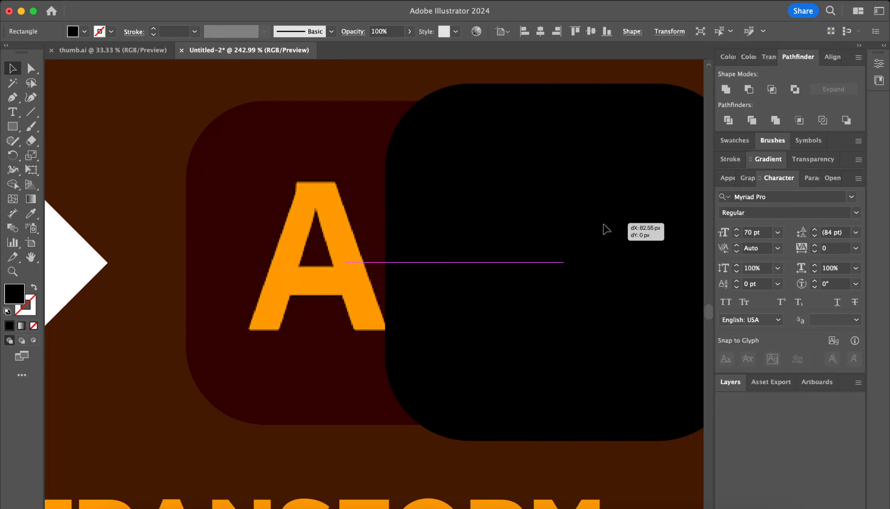
{"action": "key", "text": "super+z"}
{"action": "key", "text": "super+z"}
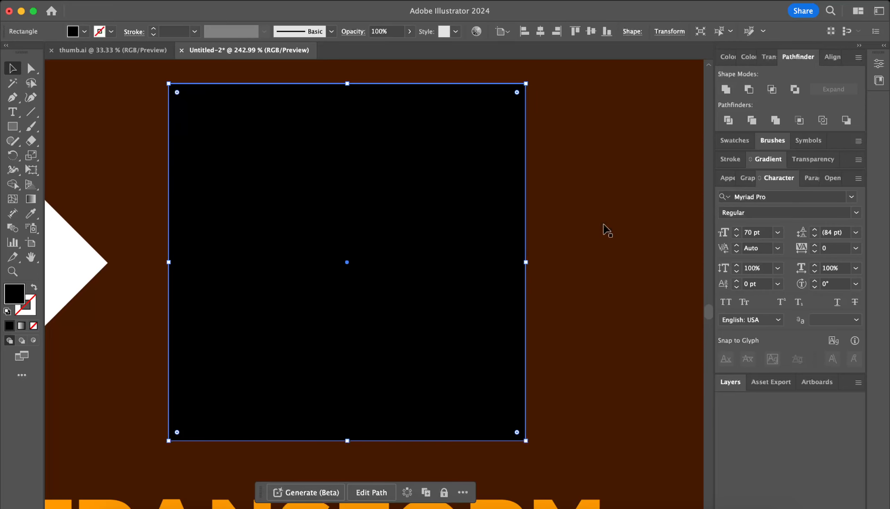
- Swap the square's fill and stroke so it has no fill and a 1 pt black outline, and keep it selected
{"action": "key", "text": "super+y"}
{"action": "key", "text": "super+y"}
{"action": "left_click", "coordinate": [33, 288]}
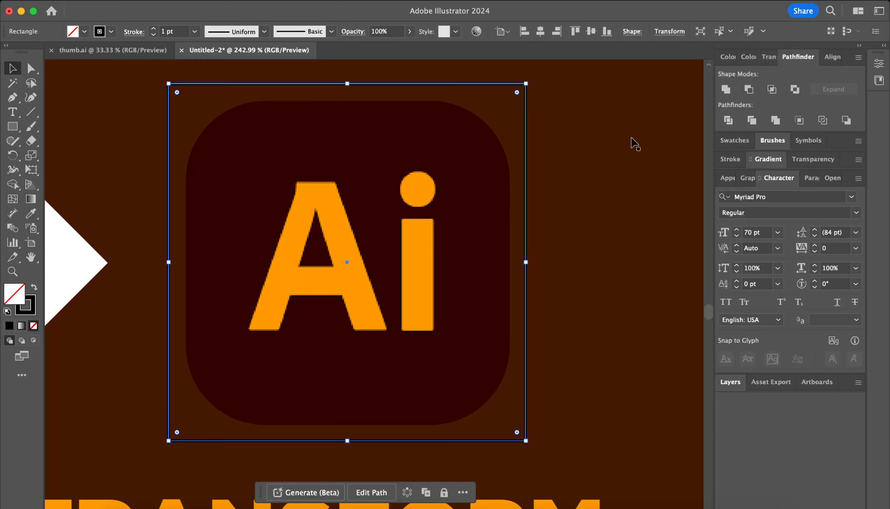
{"action": "key", "text": "super+z"}
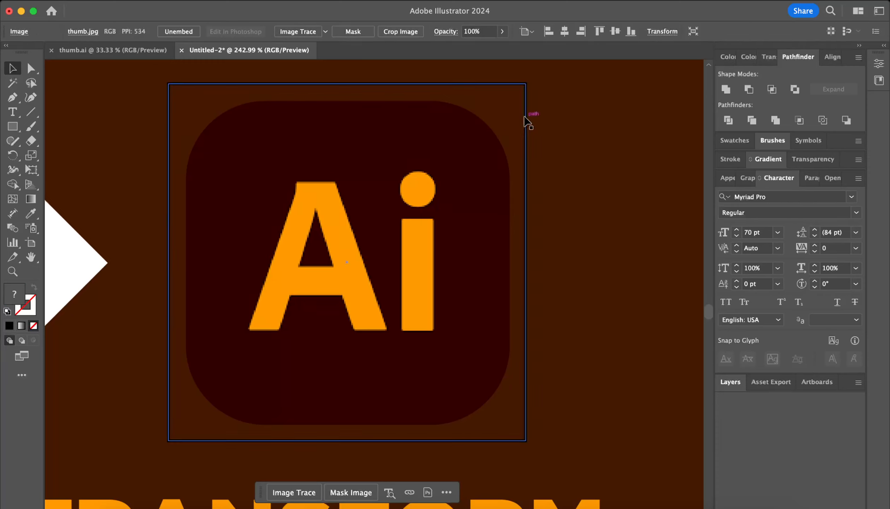
{"action": "left_click", "coordinate": [526, 117]}
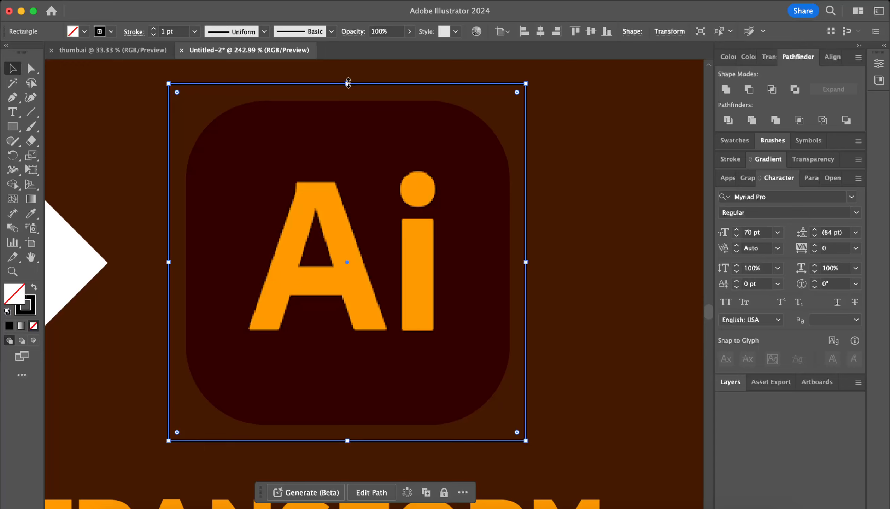
- Resize all four sides of the outlined square to meet the edges of the Ai logo's rounded tile
{"action": "left_click_drag", "start_coordinate": [347, 83], "coordinate": [347, 100]}
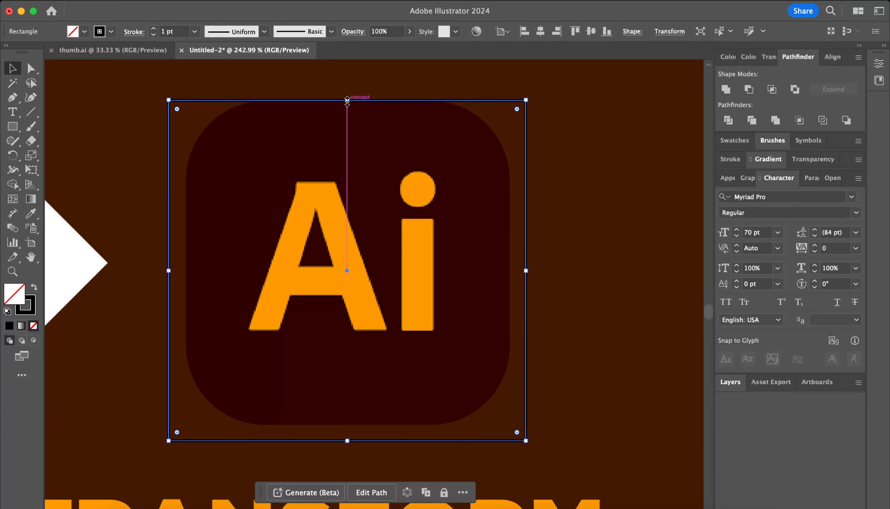
{"action": "left_click_drag", "start_coordinate": [348, 439], "coordinate": [348, 426]}
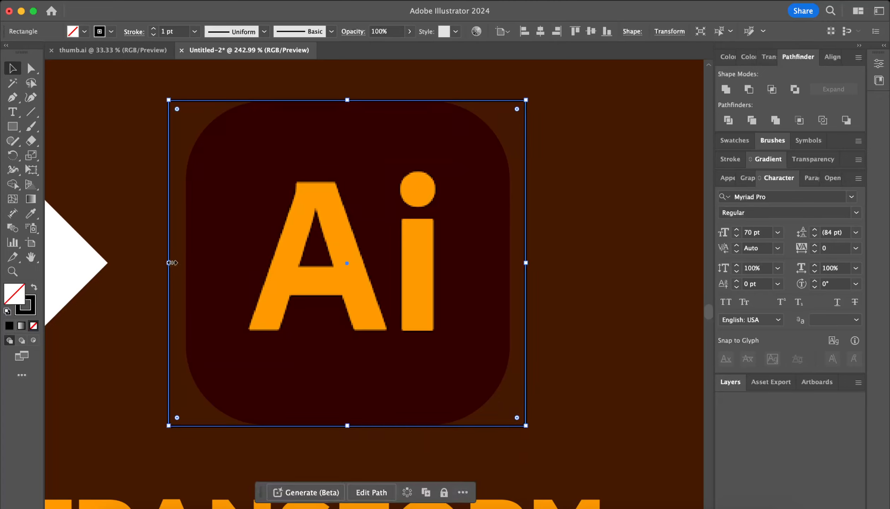
{"action": "left_click_drag", "start_coordinate": [169, 263], "coordinate": [186, 263]}
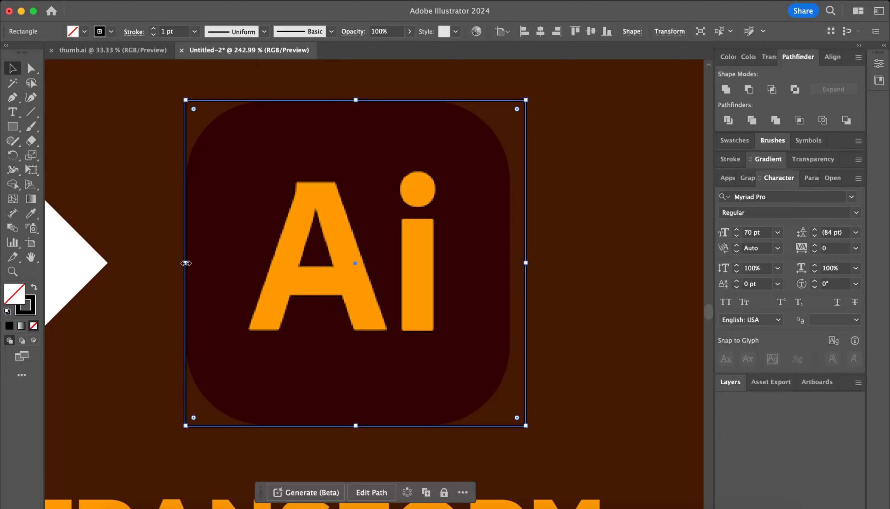
{"action": "left_click_drag", "start_coordinate": [525, 261], "coordinate": [511, 263]}
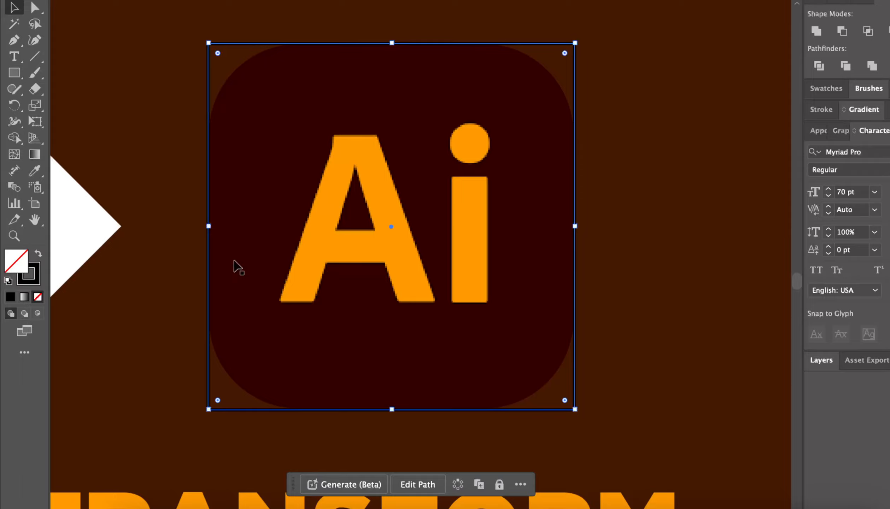
- Switch the square to a solid black fill, restore its outline-only appearance, and deselect it
{"action": "left_click", "coordinate": [38, 253]}
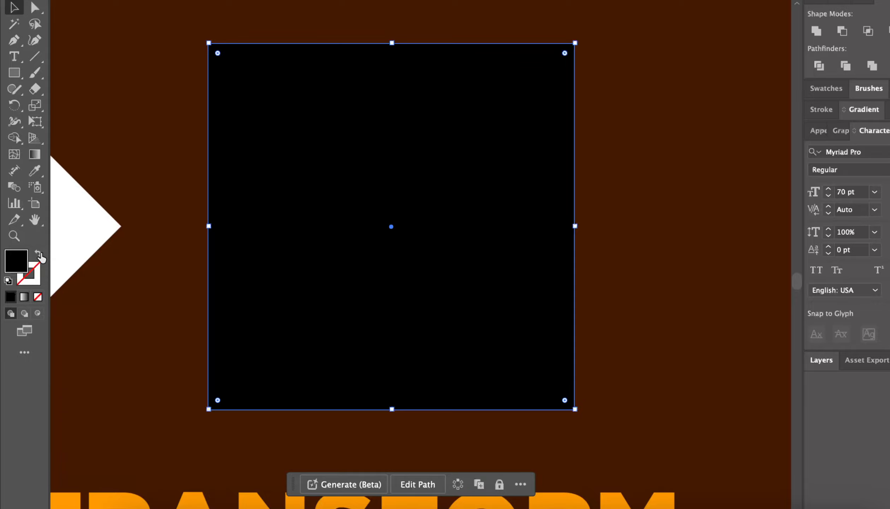
{"action": "left_click", "coordinate": [38, 254]}
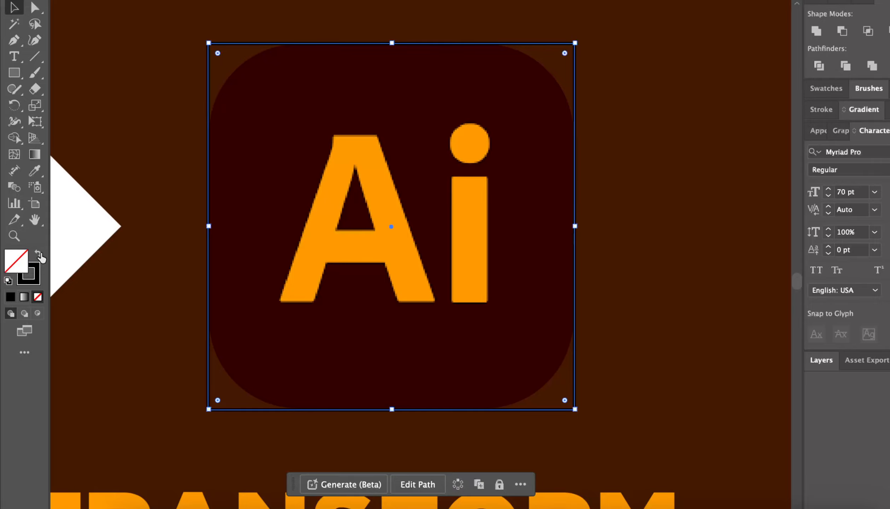
{"action": "left_click", "coordinate": [653, 312]}
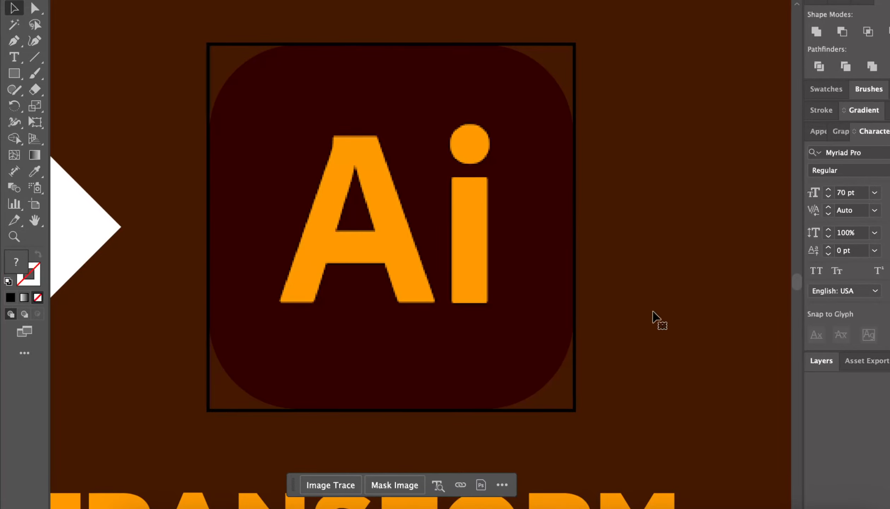
- Try clipping the image to the square outline around the Ai logo with a clipping mask, and undo the mask
{"action": "scroll", "coordinate": [653, 312], "scroll_direction": "down", "scroll_amount": 10}
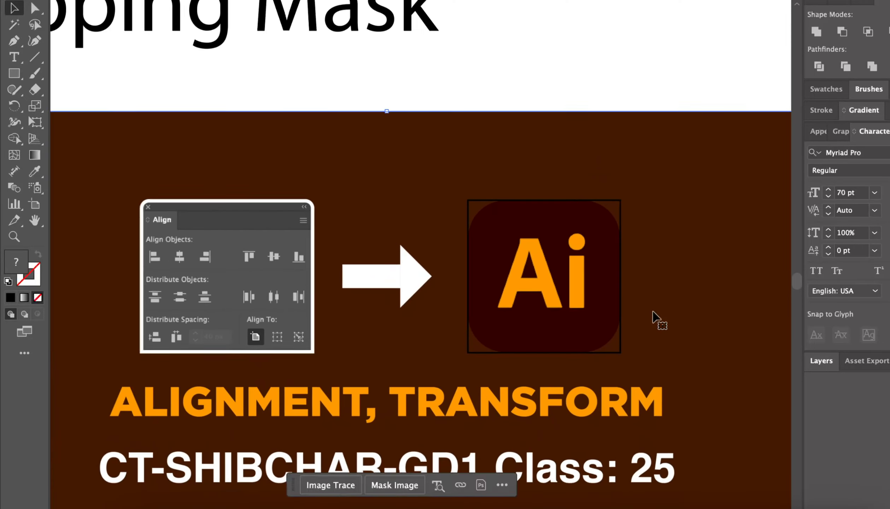
{"action": "scroll", "coordinate": [653, 312], "scroll_direction": "right", "scroll_amount": 4}
{"action": "scroll", "coordinate": [653, 311], "scroll_direction": "down", "scroll_amount": 2}
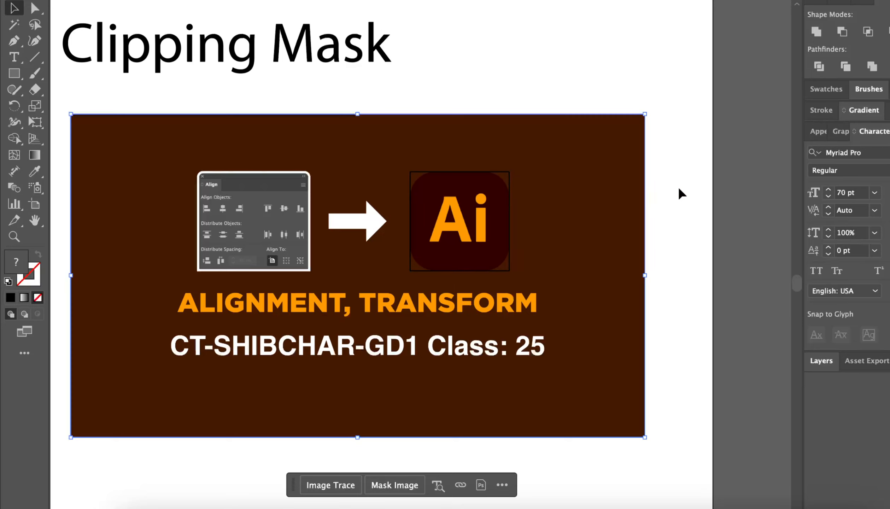
{"action": "left_click_drag", "start_coordinate": [690, 178], "coordinate": [406, 352]}
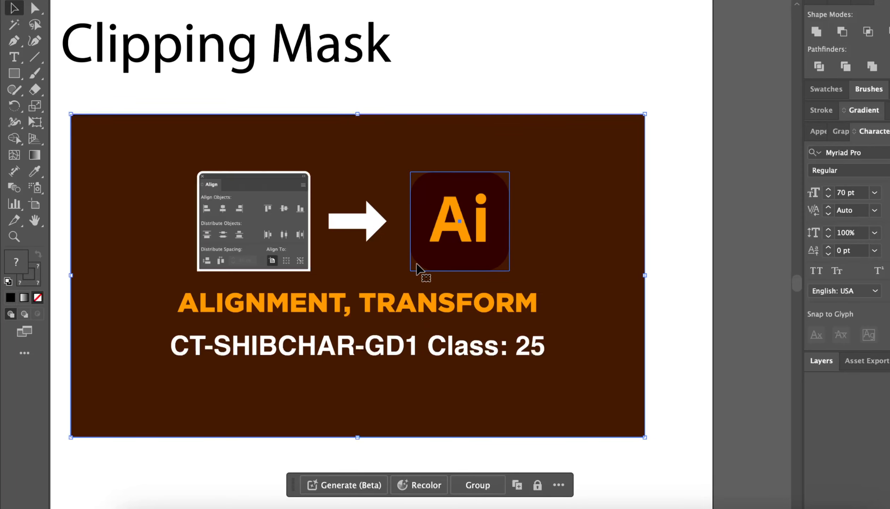
{"action": "left_click", "coordinate": [482, 280]}
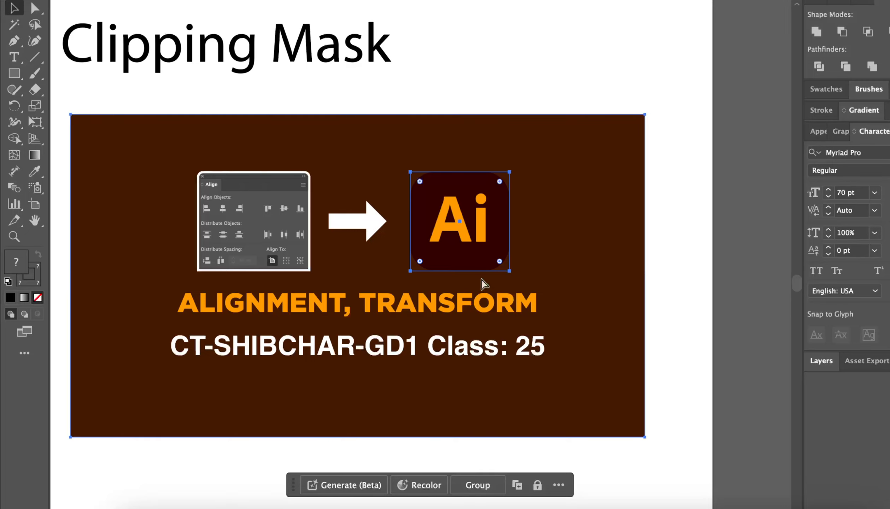
{"action": "key", "text": "super+7"}
{"action": "left_click", "coordinate": [586, 272]}
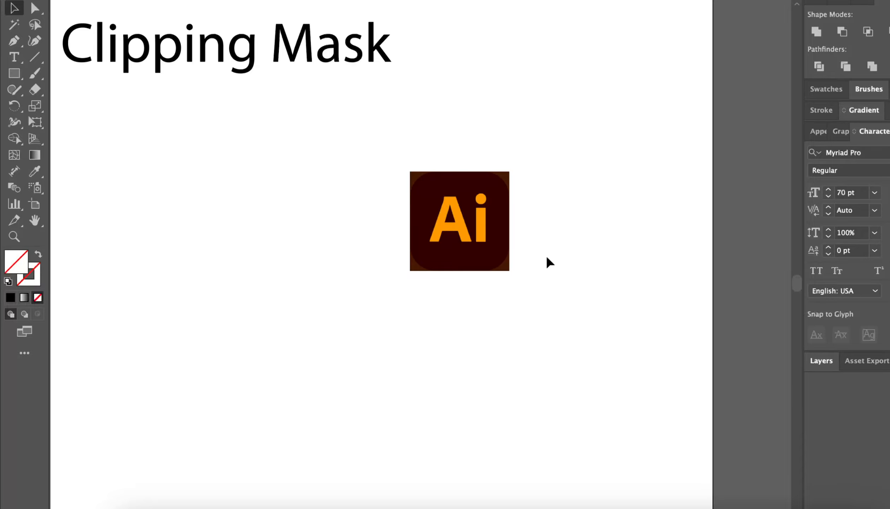
{"action": "key", "text": "alt+super+7"}
- Round all four corners of the square outline to match the curved corners of the Ai logo's tile
{"action": "scroll", "coordinate": [445, 175], "scroll_direction": "up", "scroll_amount": 3}
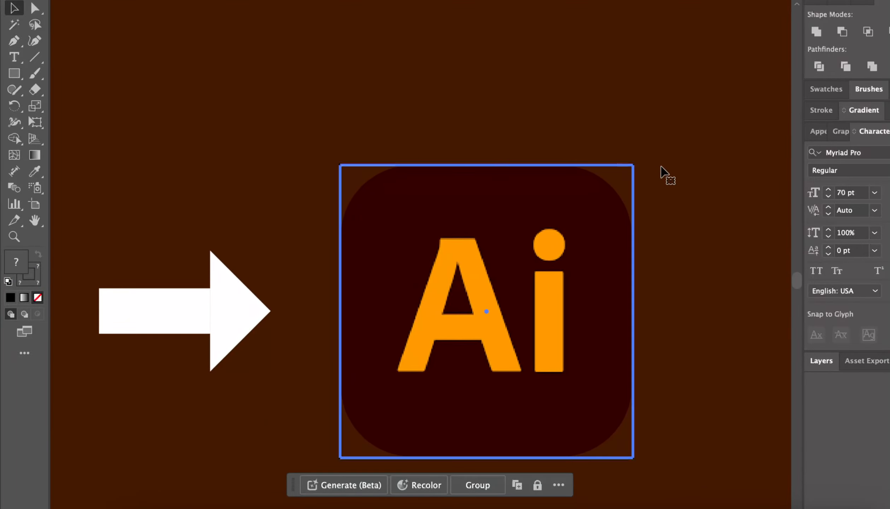
{"action": "key", "text": "a"}
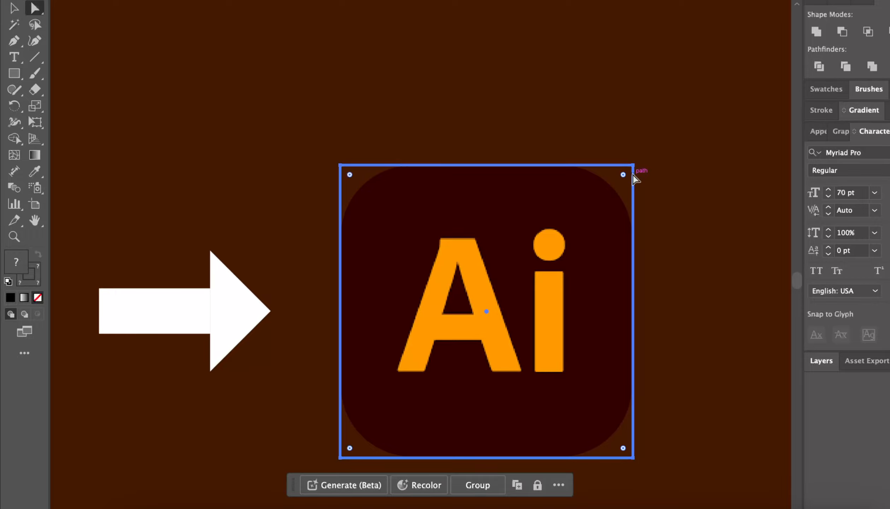
{"action": "left_click", "coordinate": [617, 186]}
{"action": "left_click_drag", "start_coordinate": [616, 183], "coordinate": [570, 244]}
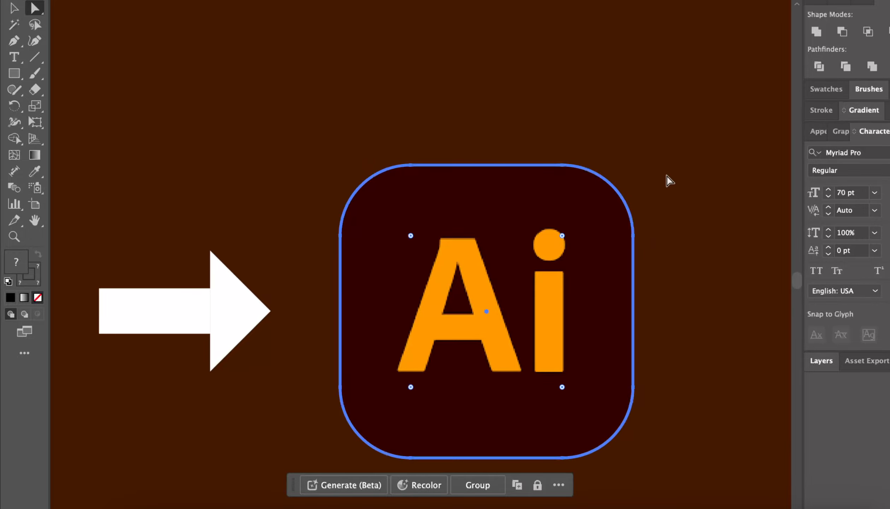
{"action": "scroll", "coordinate": [672, 178], "scroll_direction": "down", "scroll_amount": 3}
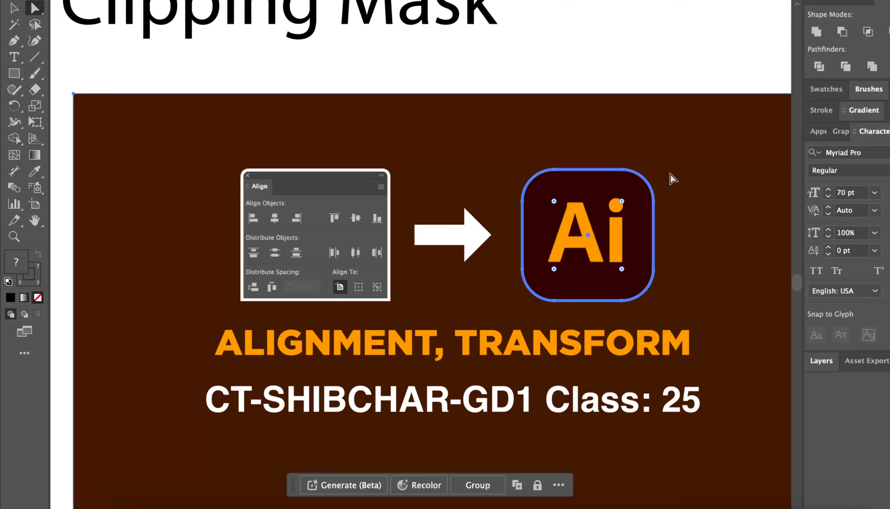
- Select the image with the rounded square, clip it to that shape with a clipping mask, and deselect
{"action": "left_click", "coordinate": [627, 73]}
{"action": "left_click_drag", "start_coordinate": [597, 68], "coordinate": [616, 298]}
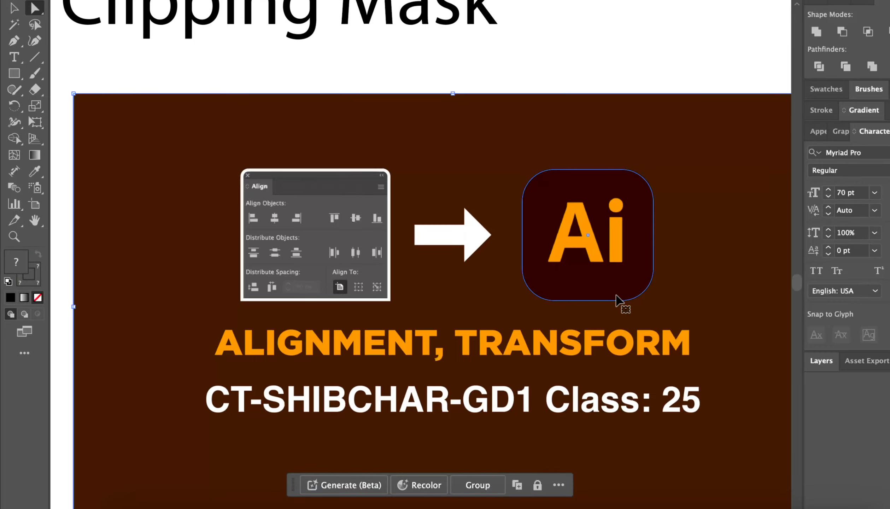
{"action": "key", "text": "Delete"}
{"action": "scroll", "coordinate": [617, 300], "scroll_direction": "right", "scroll_amount": 5}
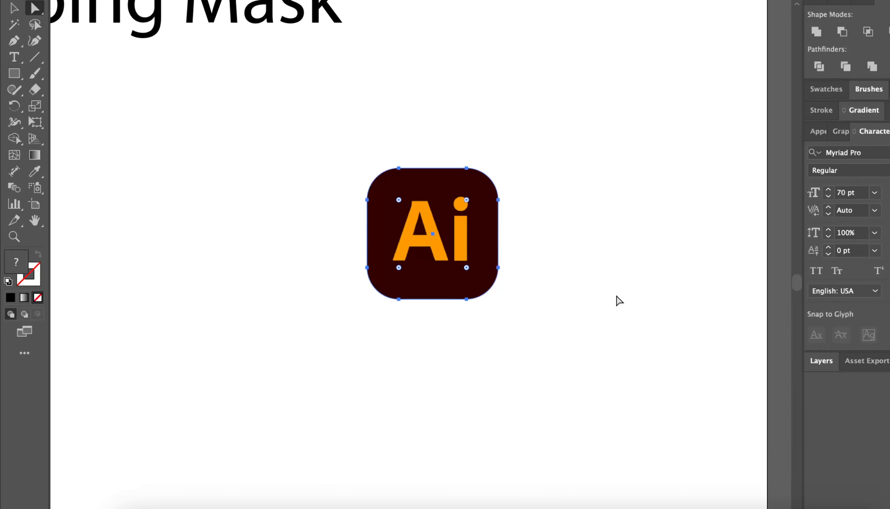
{"action": "left_click", "coordinate": [626, 301]}
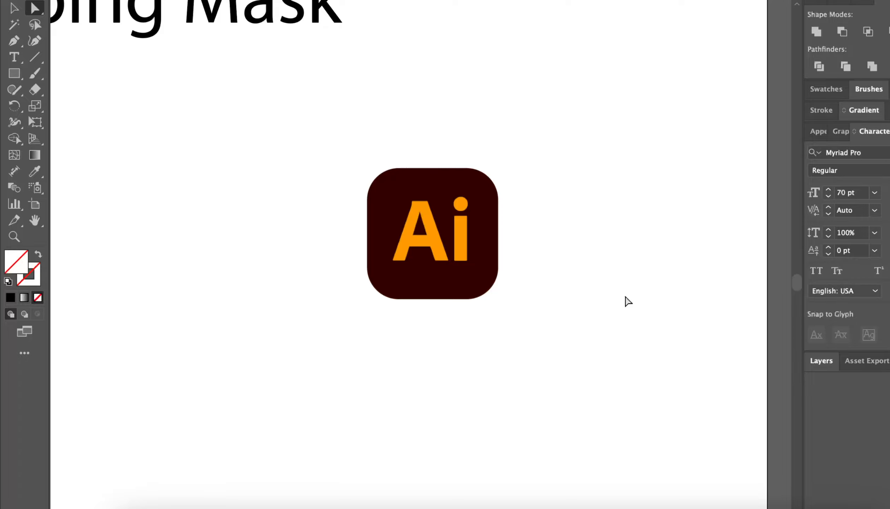
- Undo the clipping mask and bring up the available commands for the selected image and rounded square
{"action": "key", "text": "super+z"}
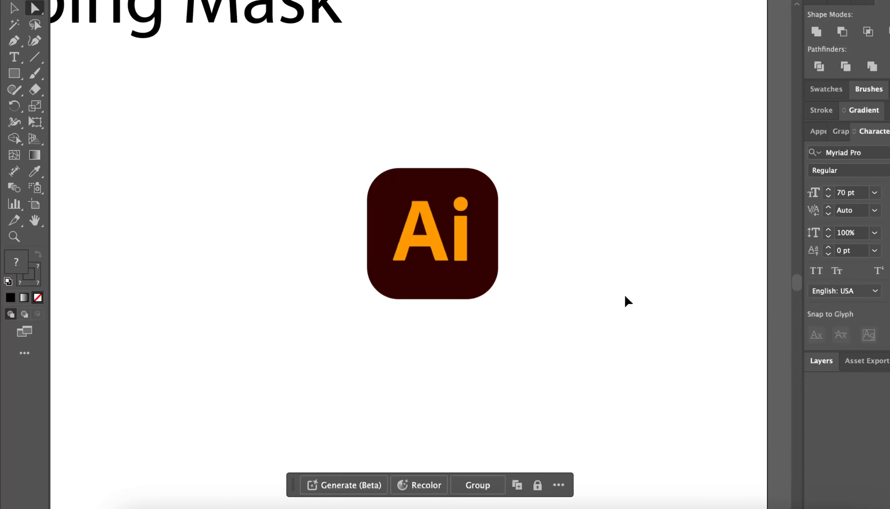
{"action": "key", "text": "super+z"}
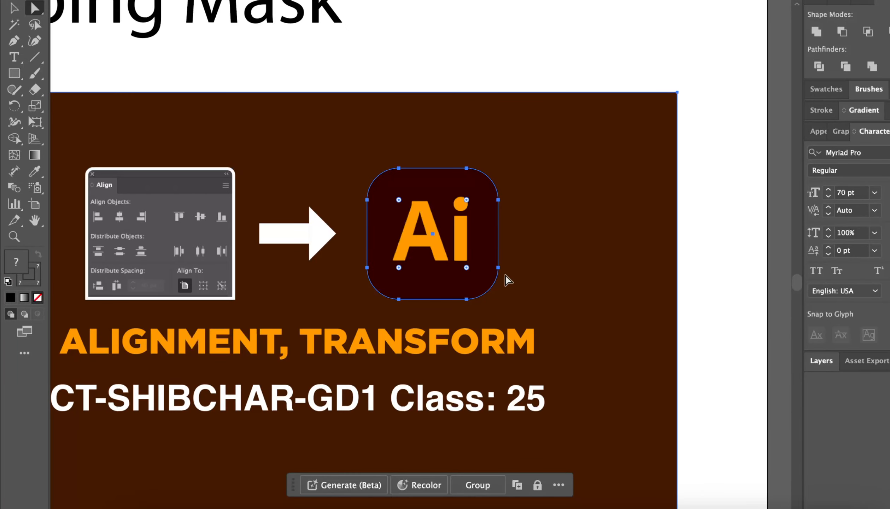
{"action": "right_click", "coordinate": [525, 199]}
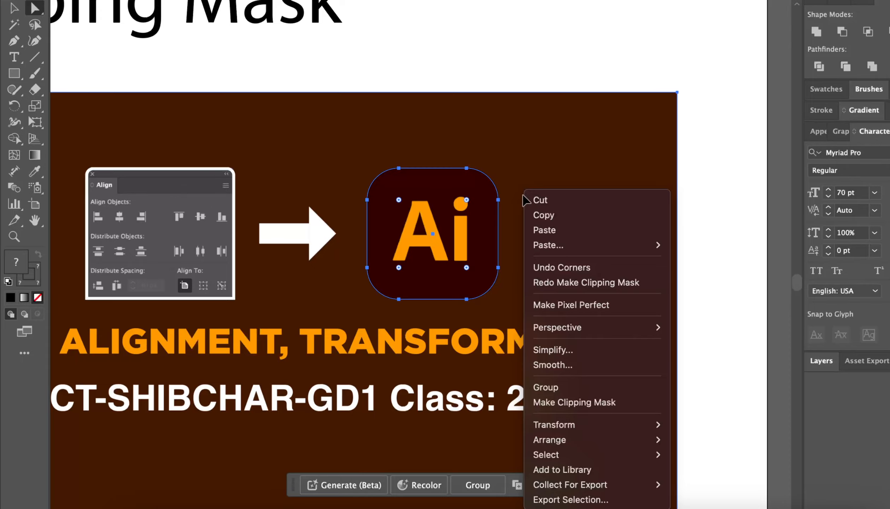
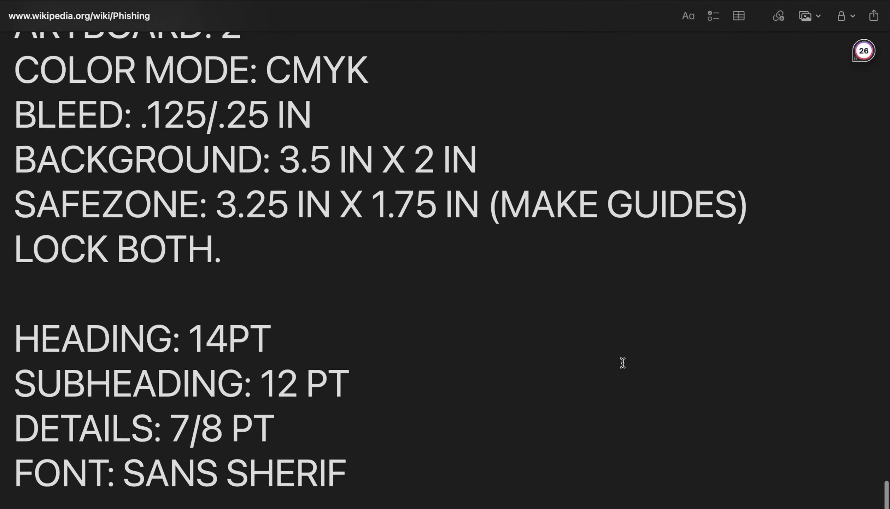
- In the Notes document, add the Bengali heading "শেপ বিল্ডার টুল:" below the business card font line, leaving a blank line between
{"action": "scroll", "coordinate": [622, 362], "scroll_direction": "up", "scroll_amount": 10}
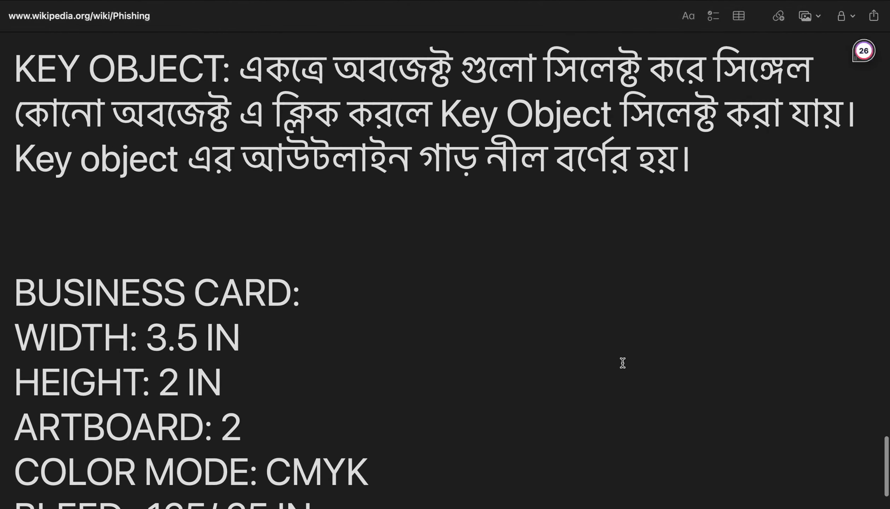
{"action": "scroll", "coordinate": [623, 363], "scroll_direction": "down", "scroll_amount": 12}
{"action": "left_click", "coordinate": [480, 374]}
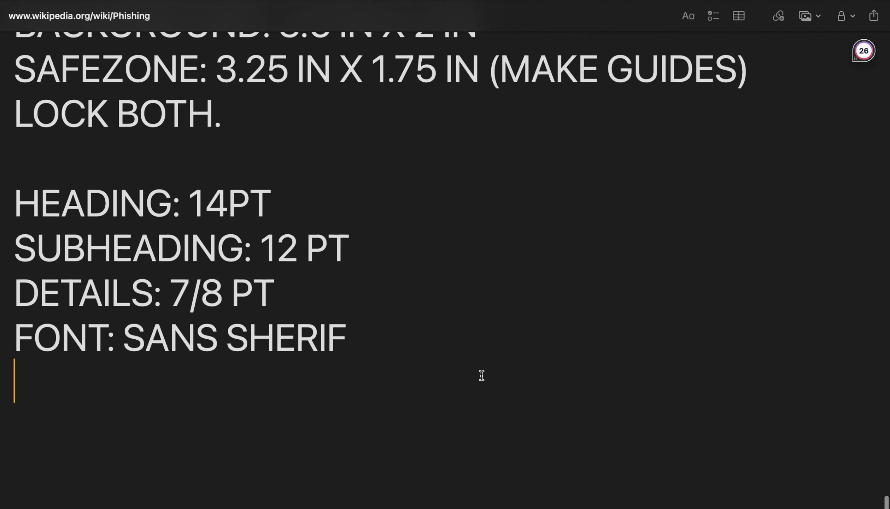
{"action": "key", "text": "Return"}
{"action": "type", "text": "x"}
{"action": "key", "text": "BackSpace"}
{"action": "key", "text": "ctrl+space"}
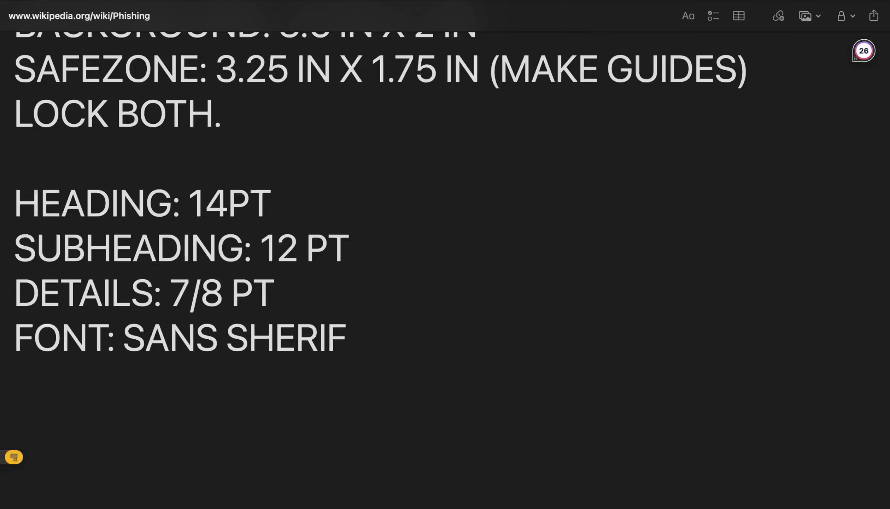
{"action": "type", "text": "শেপ বিল্ডার"}
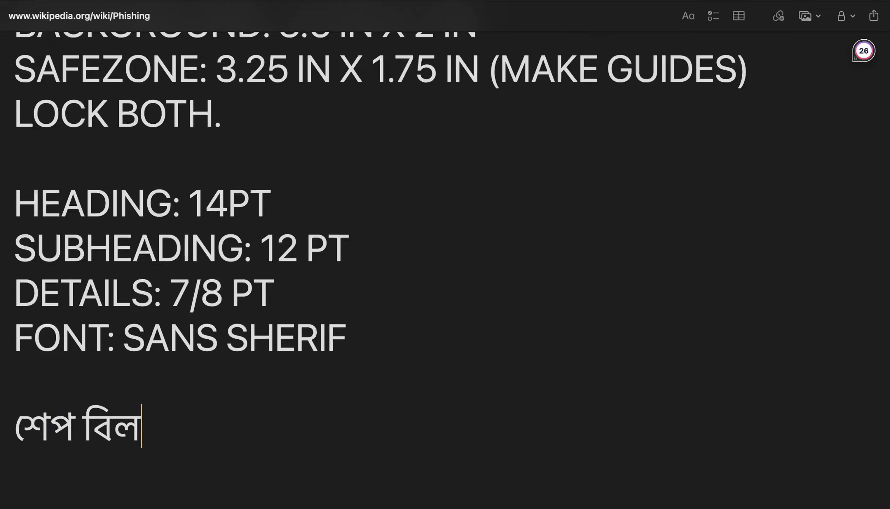
{"action": "type", "text": " টুল:"}
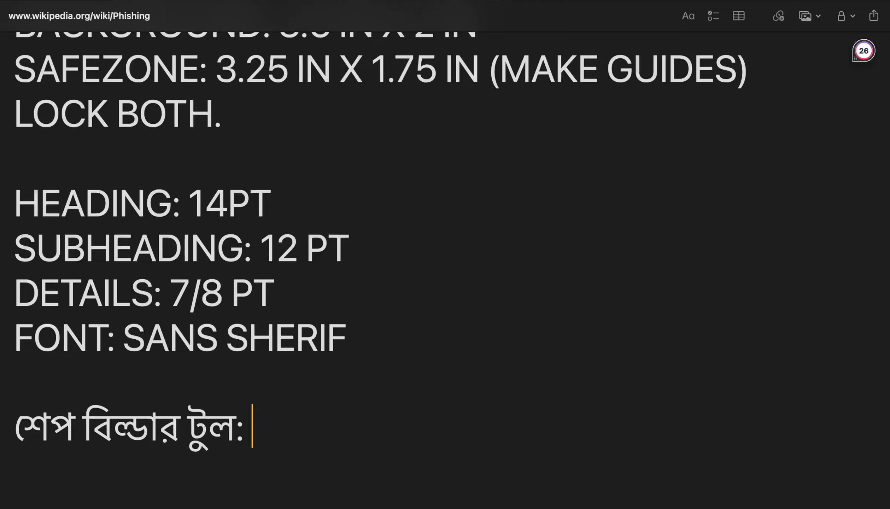
- Append the English name "Shape builder tool:" to the Bengali heading line
{"action": "key", "text": "ctrl+space"}
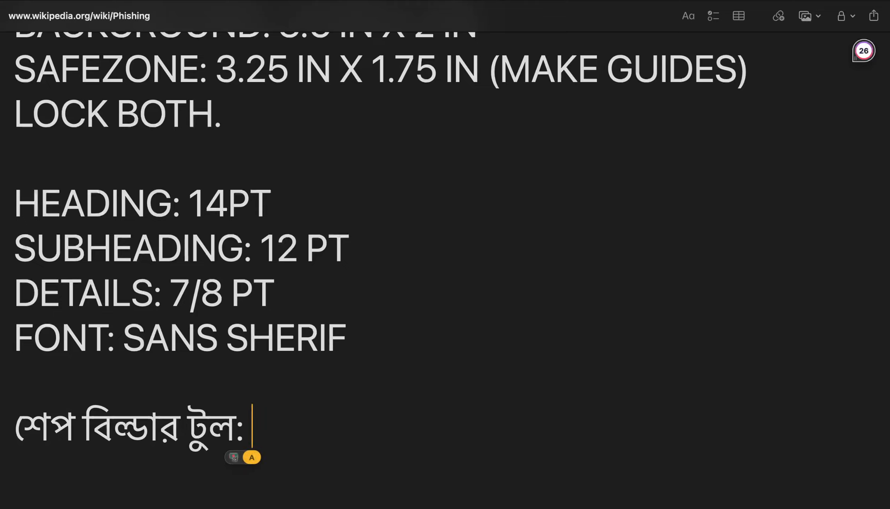
{"action": "type", "text": "SH"}
{"action": "key", "text": "BackSpace"}
{"action": "type", "text": "hape "}
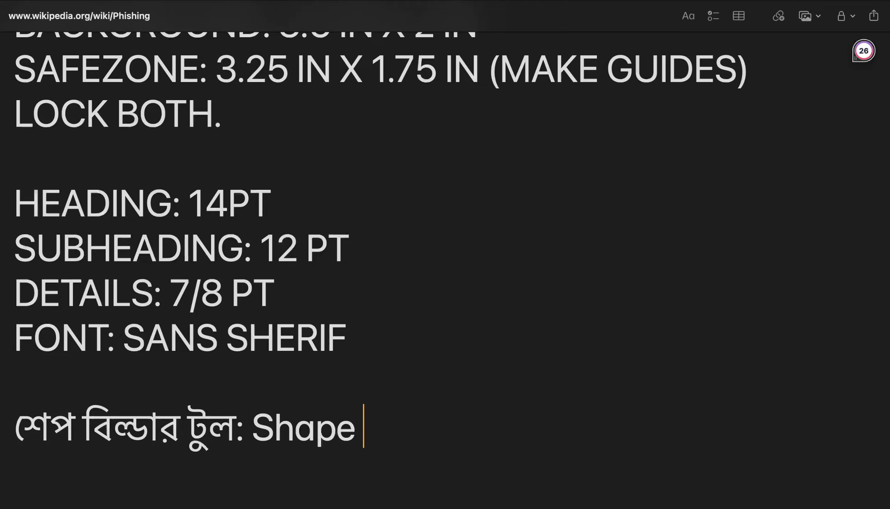
{"action": "type", "text": "buil"}
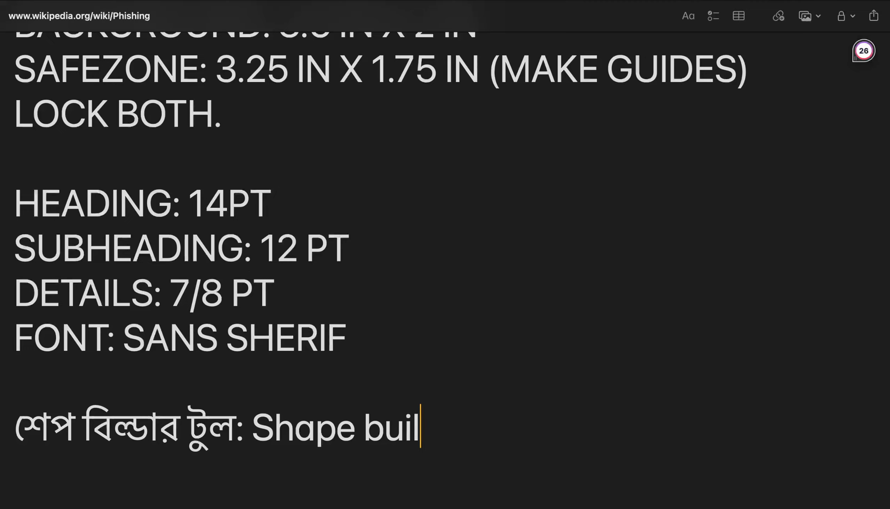
{"action": "type", "text": "der took"}
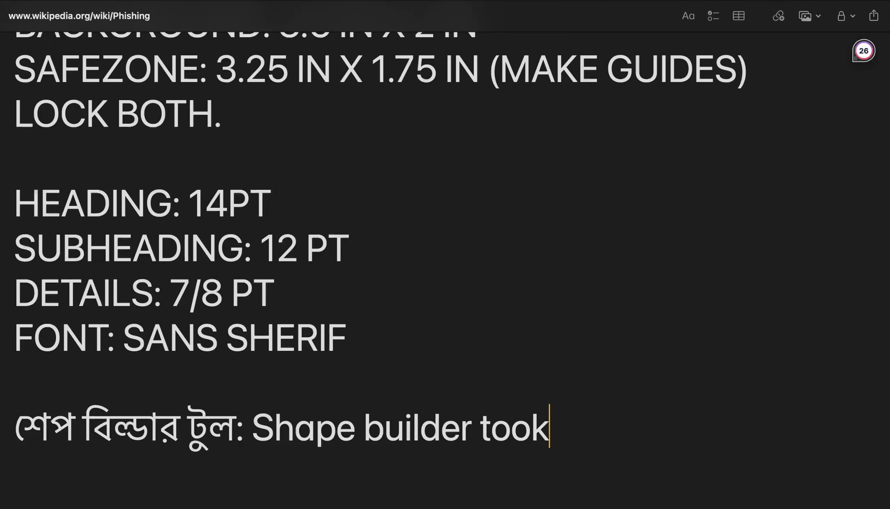
{"action": "key", "text": "BackSpace"}
{"action": "type", "text": "l;"}
{"action": "key", "text": "BackSpace"}
{"action": "type", "text": ":"}
- Add the line "শর্টকাট: Shift+M" below the Shape builder tool heading
{"action": "key", "text": "Return"}
{"action": "type", "text": "শর্ট"}
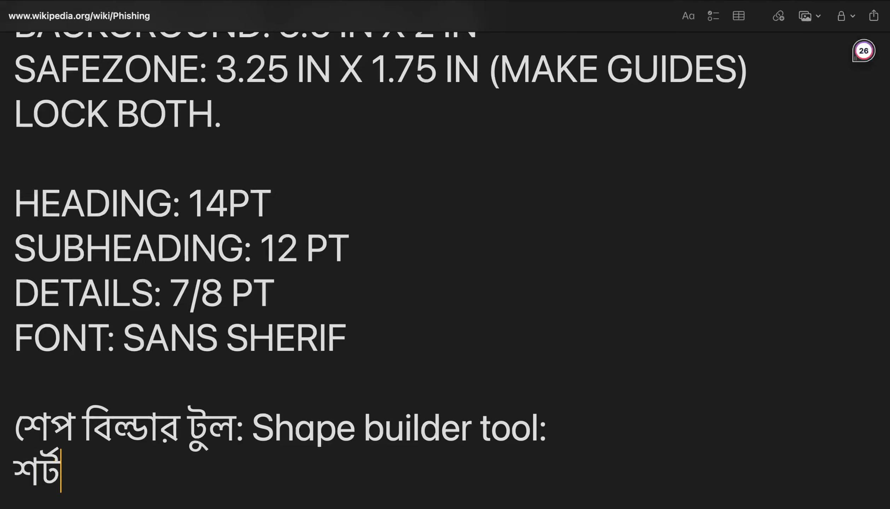
{"action": "type", "text": "কাট: "}
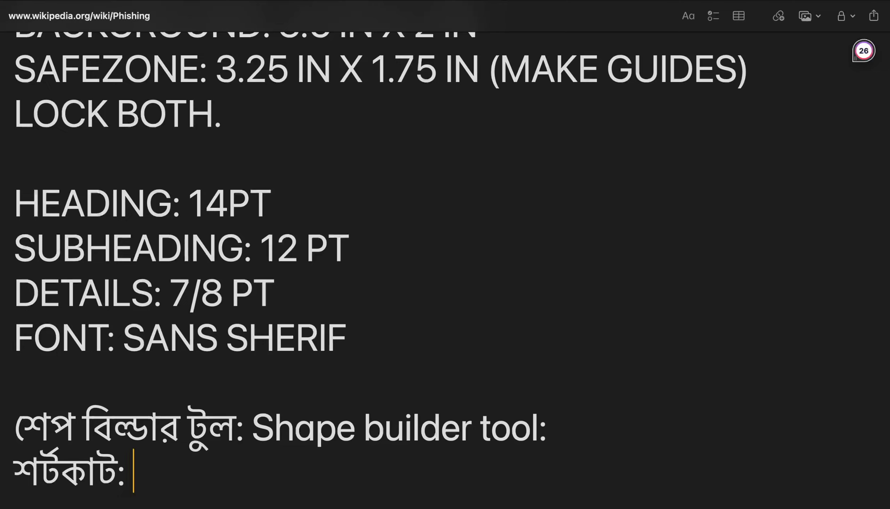
{"action": "type", "text": "S"}
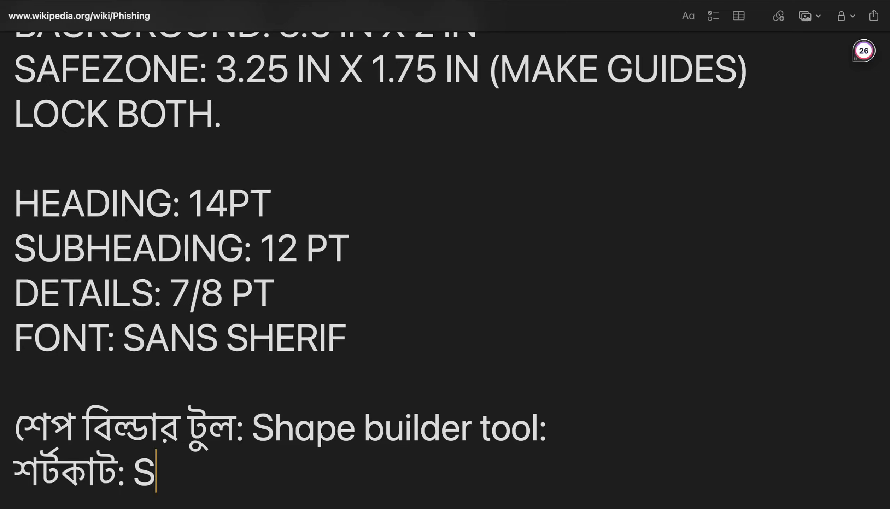
{"action": "type", "text": "hift+M"}
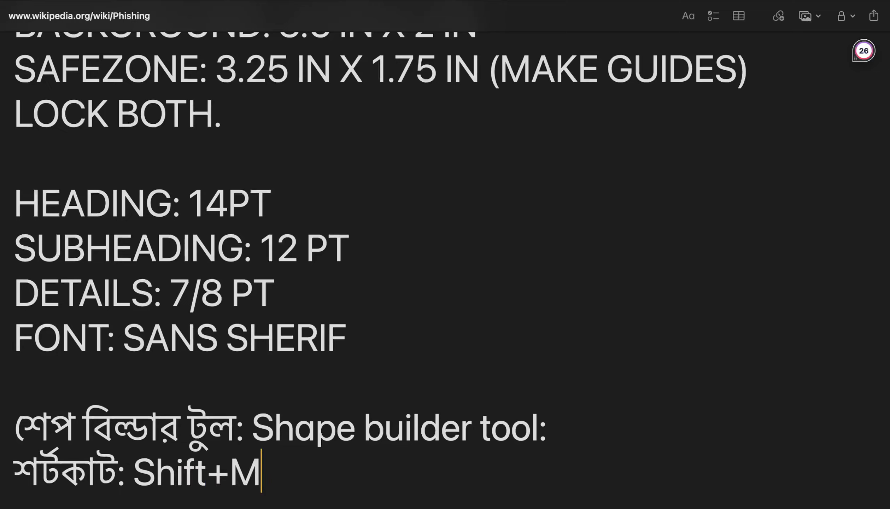
- Start a paragraph reading "একাধিক অবজেক্ট অথবা শেপ কে" below the shortcut line, leaving a blank line between
{"action": "key", "text": "Return"}
{"action": "key", "text": "Return"}
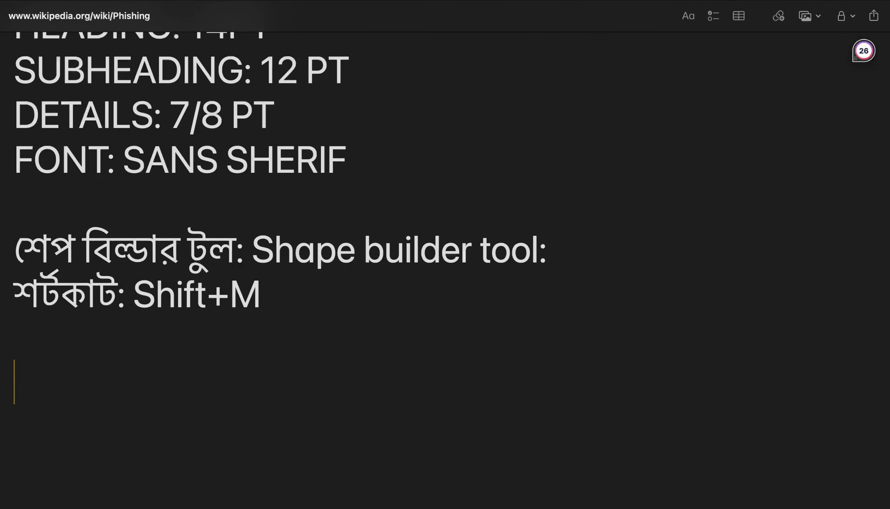
{"action": "type", "text": "একাধি"}
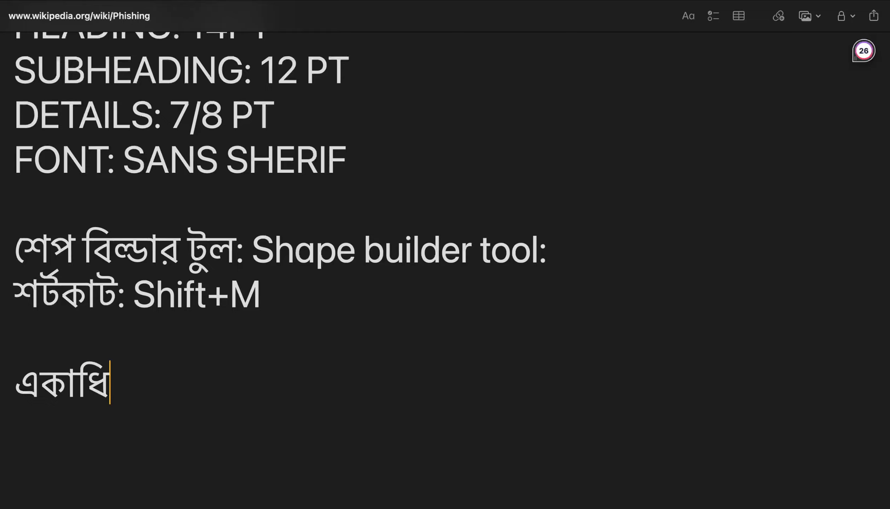
{"action": "type", "text": "ক অ"}
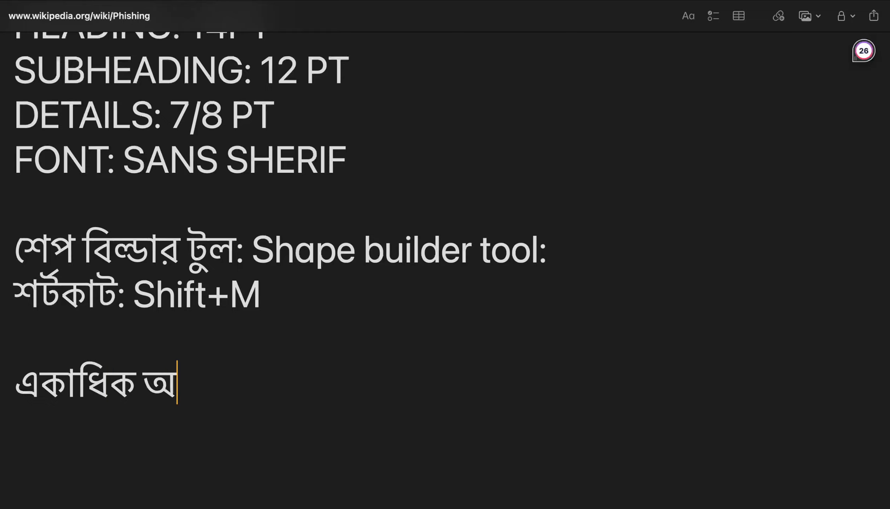
{"action": "type", "text": "বজেক্ট অথব"}
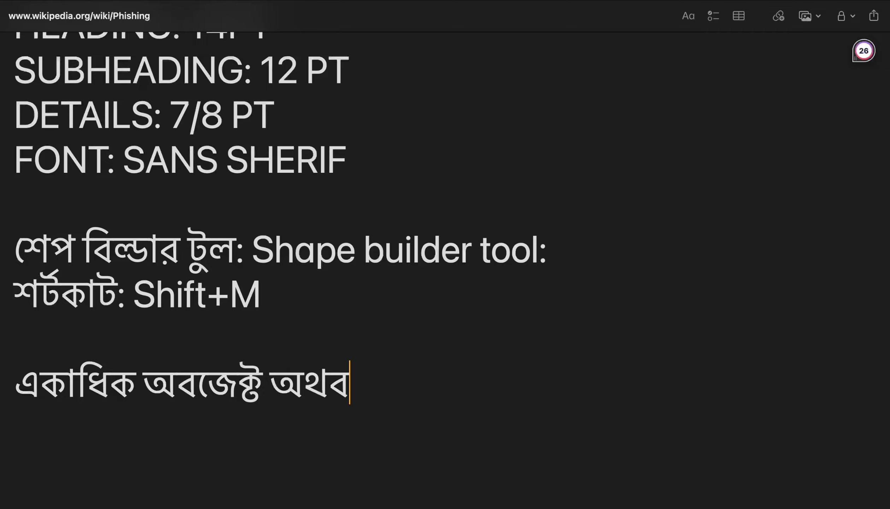
{"action": "type", "text": "া শপে"}
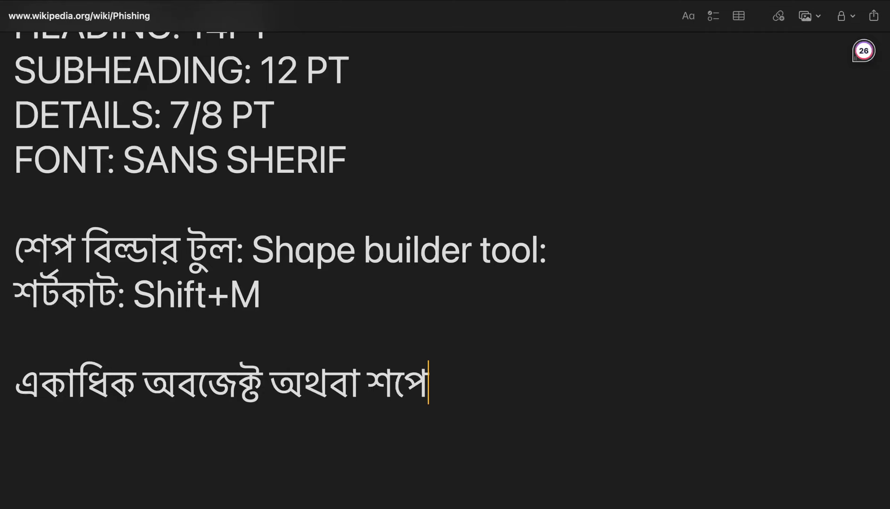
{"action": "key", "text": "BackSpace"}
{"action": "key", "text": "BackSpace"}
{"action": "type", "text": "েপ"}
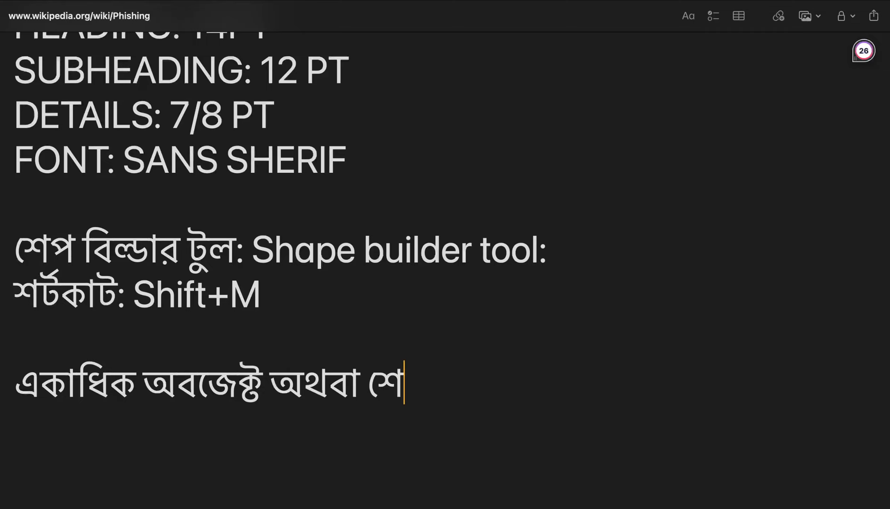
{"action": "type", "text": " কো"}
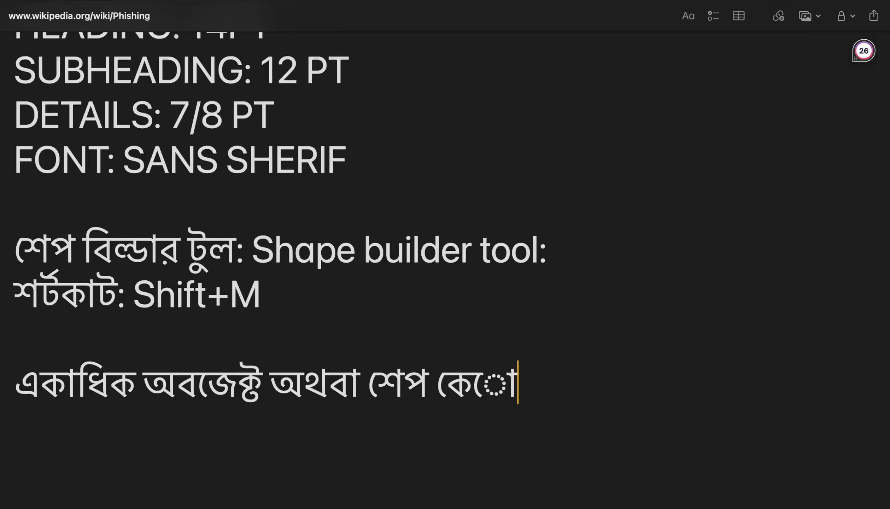
{"action": "key", "text": "BackSpace"}
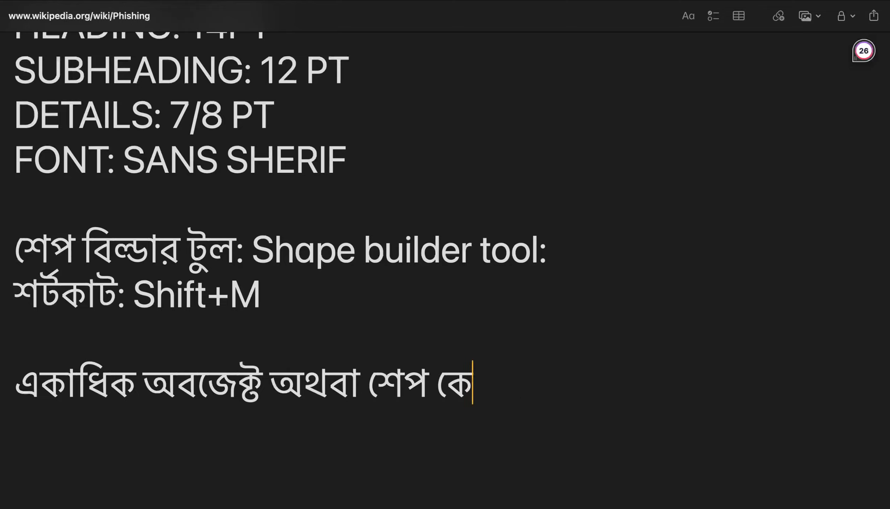
- Insert the Bengali meanings "(বস্তু)" after "অবজেক্ট" and "(আকৃতি)" after "শেপ" in the new paragraph
{"action": "left_click", "coordinate": [263, 382]}
{"action": "type", "text": "("}
{"action": "type", "text": "বস্তু"}
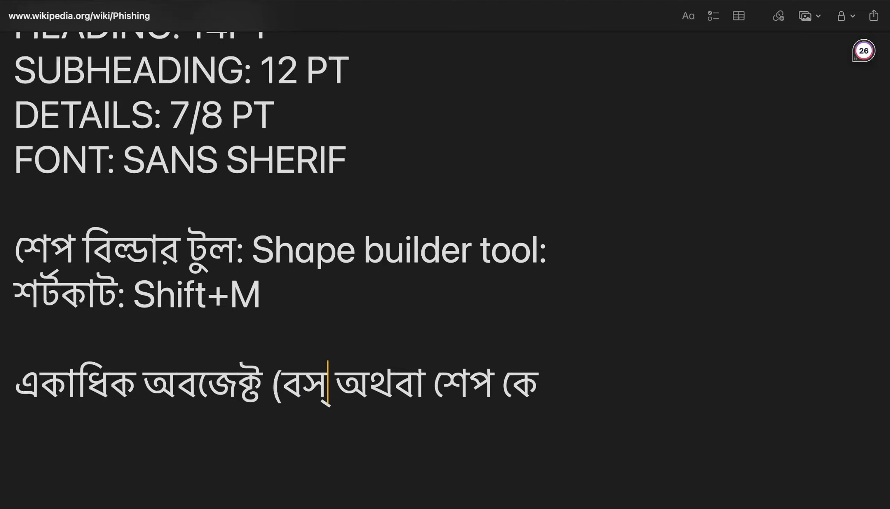
{"action": "type", "text": ")"}
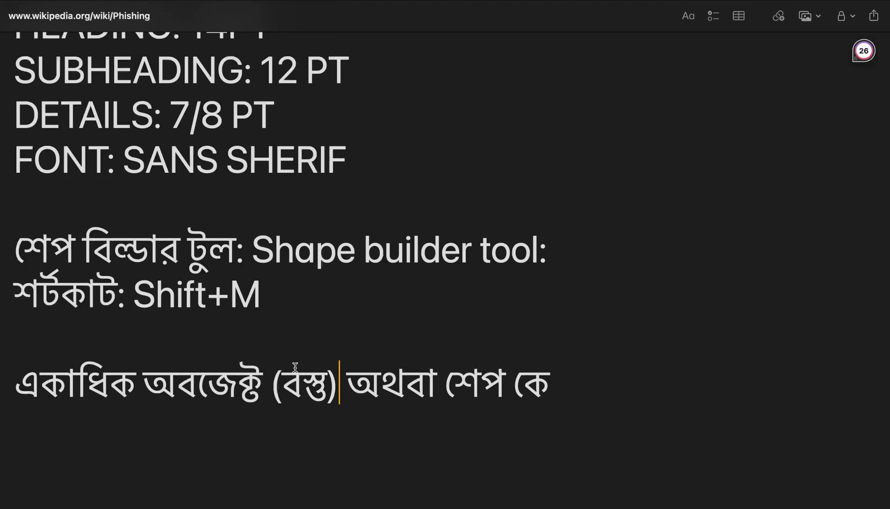
{"action": "left_click", "coordinate": [509, 385]}
{"action": "type", "text": "(আক"}
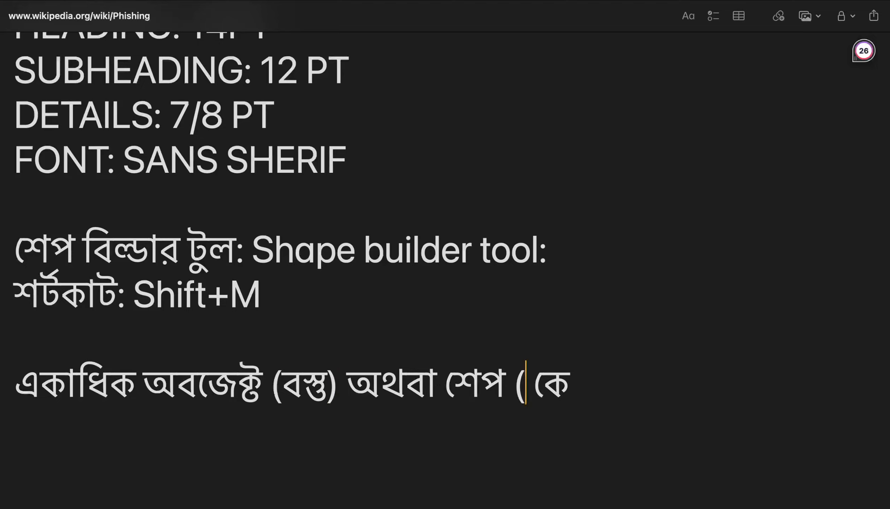
{"action": "type", "text": "ৃতি"}
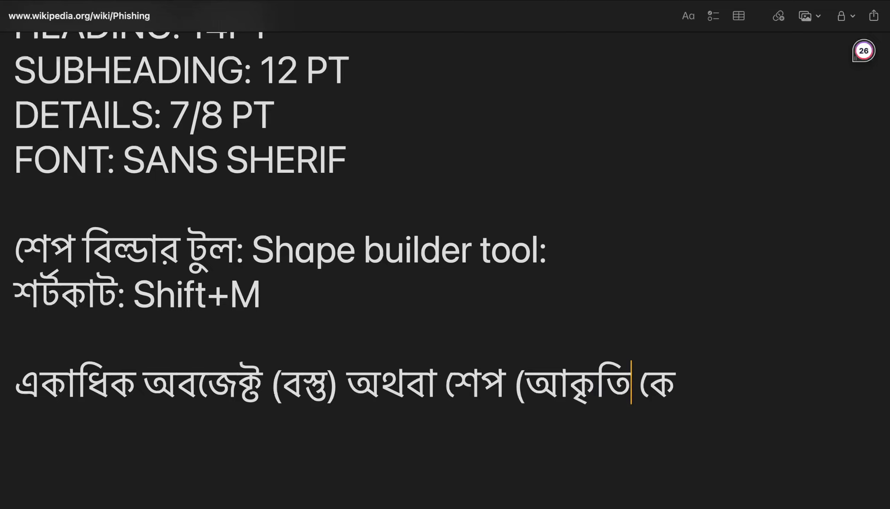
{"action": "type", "text": ")"}
- Continue the sentence after "কে" with "সংযোজন অথবা বিয়োজনের মাধ্যমে"
{"action": "left_click", "coordinate": [710, 385]}
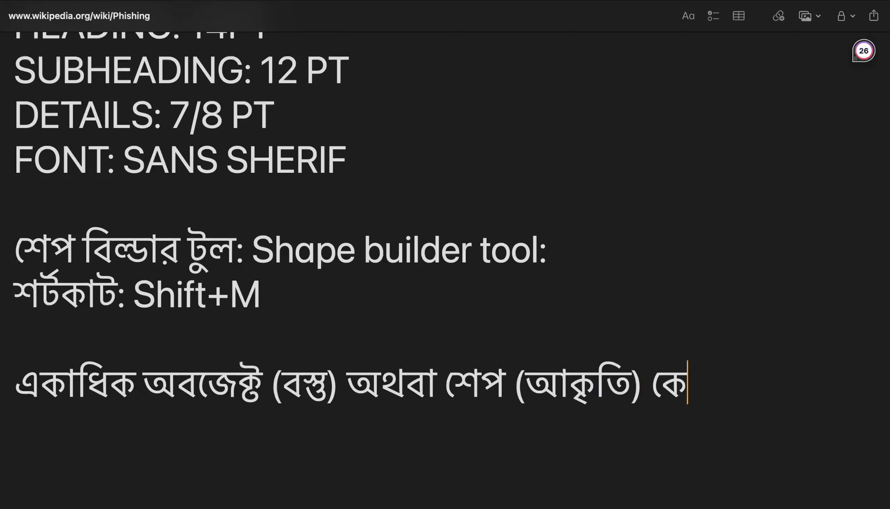
{"action": "type", "text": "স"}
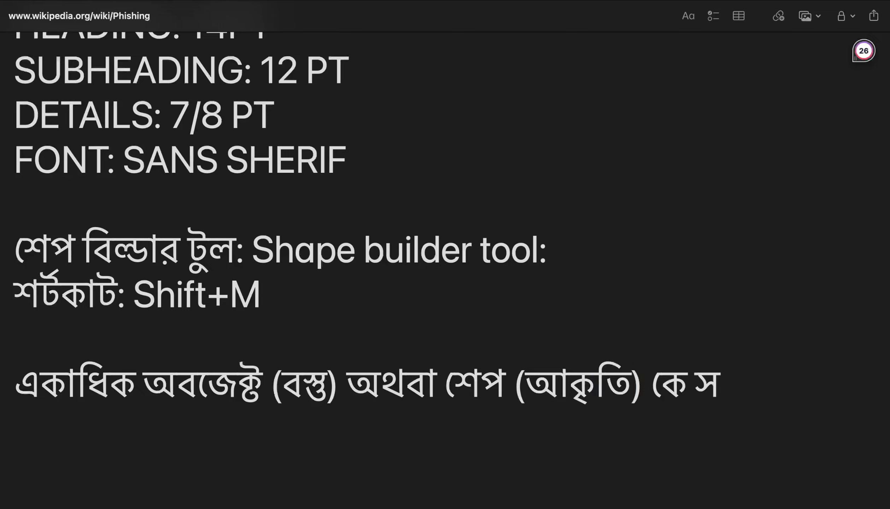
{"action": "type", "text": "ৌ"}
{"action": "key", "text": "BackSpace"}
{"action": "type", "text": "ংযোজন "}
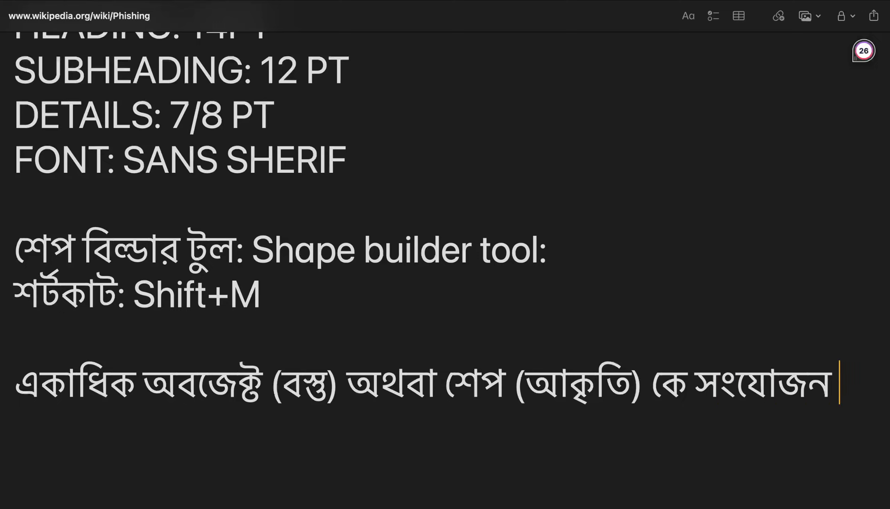
{"action": "type", "text": "অথবা বিয়ো"}
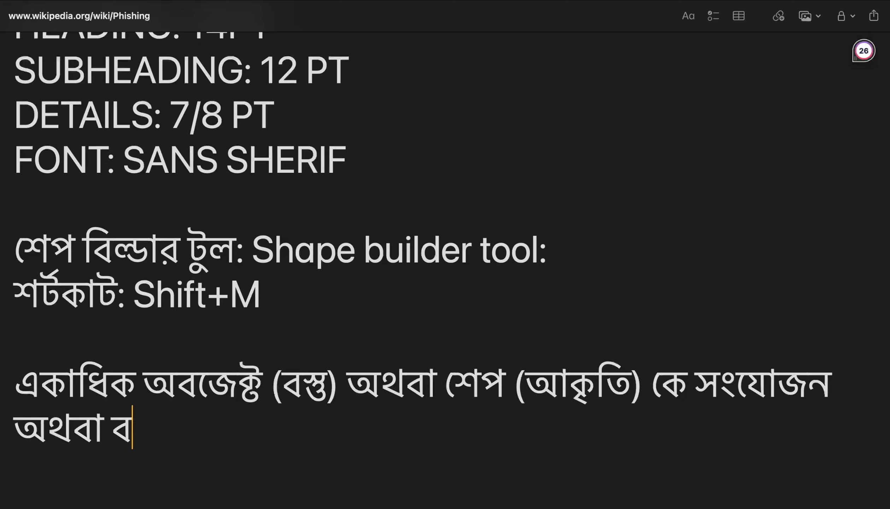
{"action": "type", "text": "জনে"}
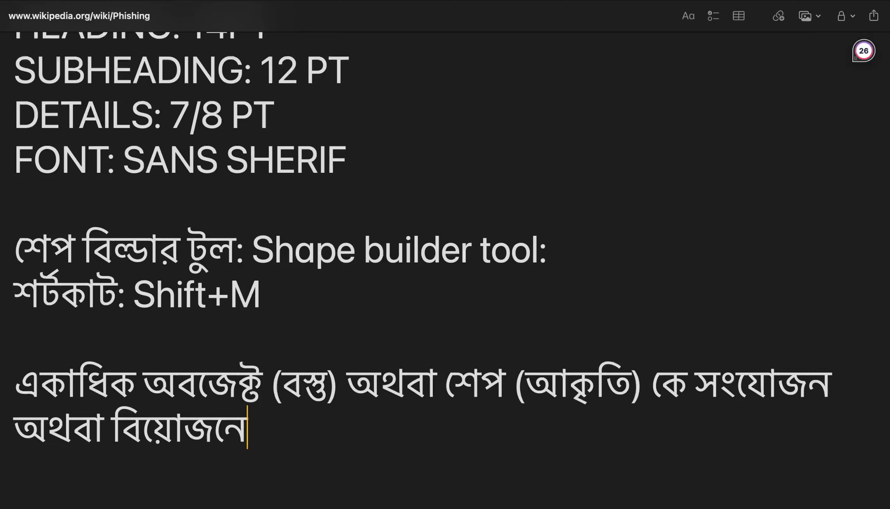
{"action": "type", "text": "র মাধ্যমে "}
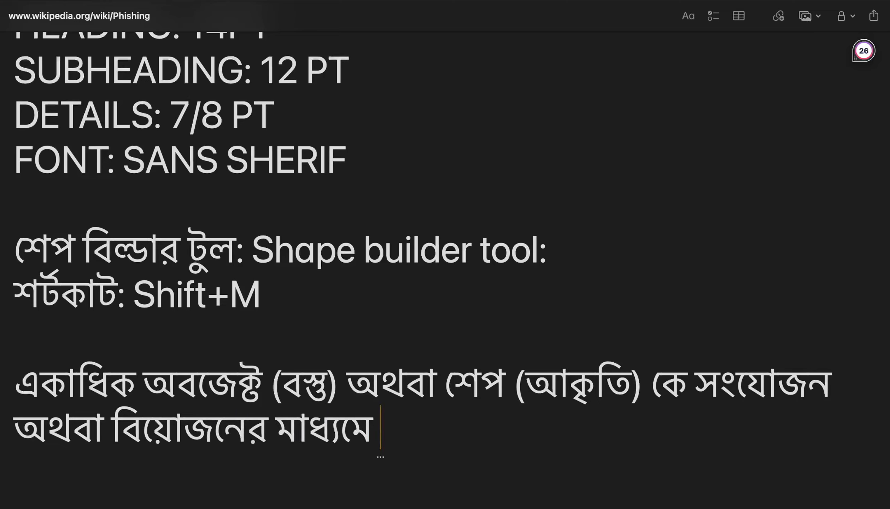
- Add the words "নতুন একটা শেপ" to the end of the Shape builder description
{"action": "type", "text": "নতুন এ"}
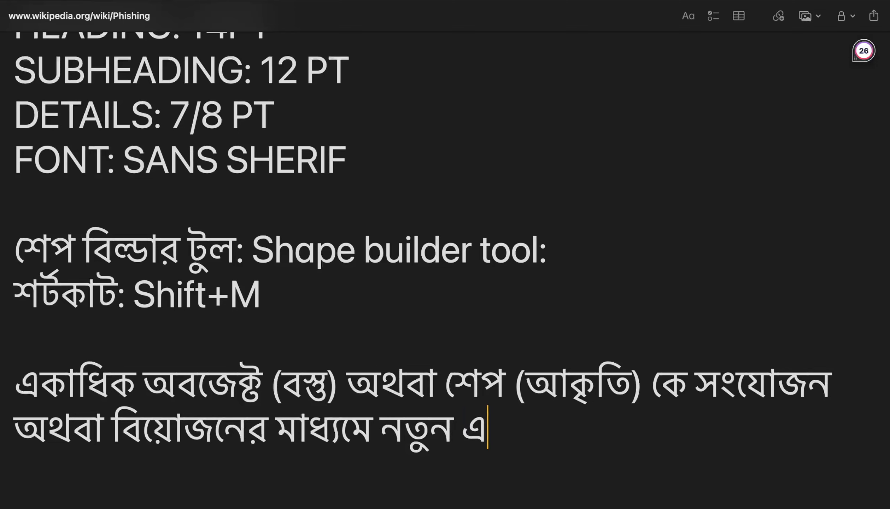
{"action": "type", "text": "কটা আ"}
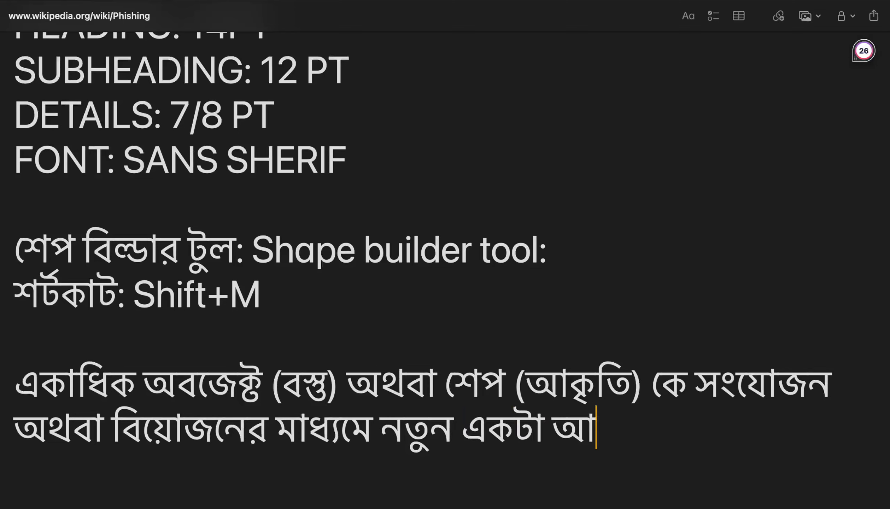
{"action": "type", "text": "খ"}
{"action": "key", "text": "BackSpace"}
{"action": "key", "text": "BackSpace"}
{"action": "key", "text": "BackSpace"}
{"action": "type", "text": "শেপ "}
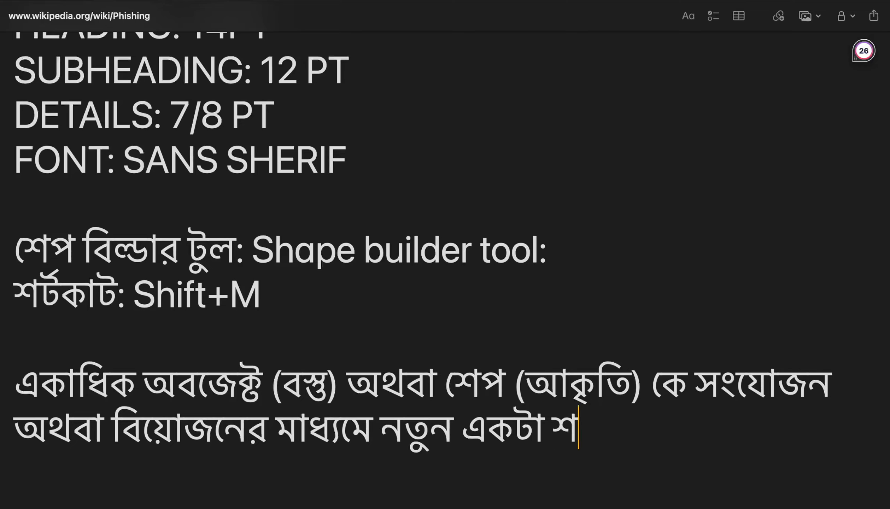
- Extend the description with the verb phrase "তৈরী করা যায়"
{"action": "type", "text": "তৈরী"}
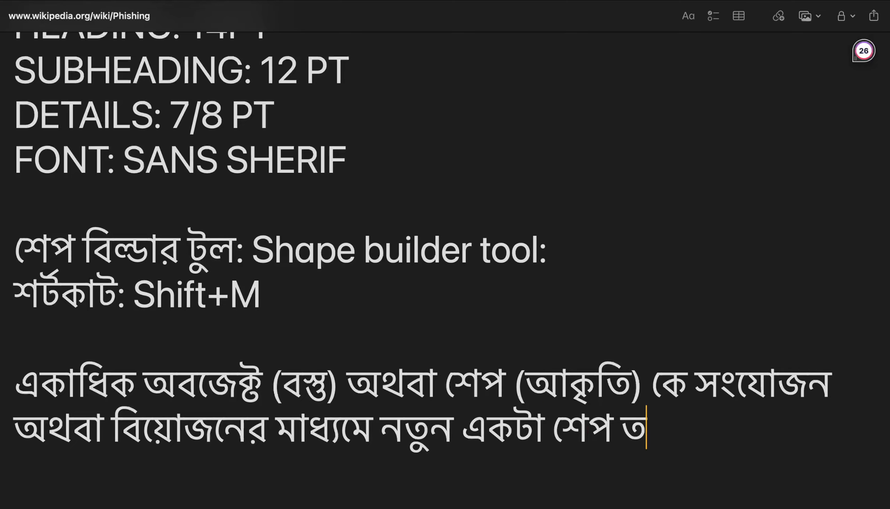
{"action": "type", "text": " করা"}
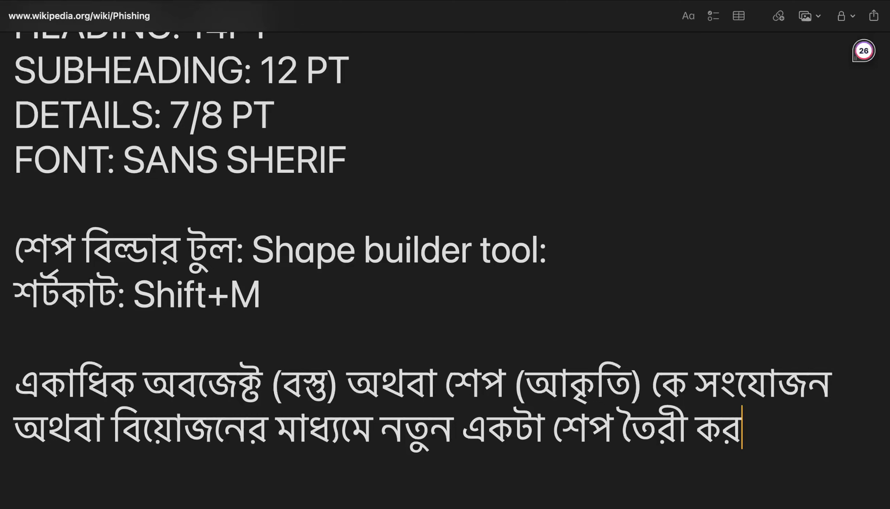
{"action": "type", "text": " হয়"}
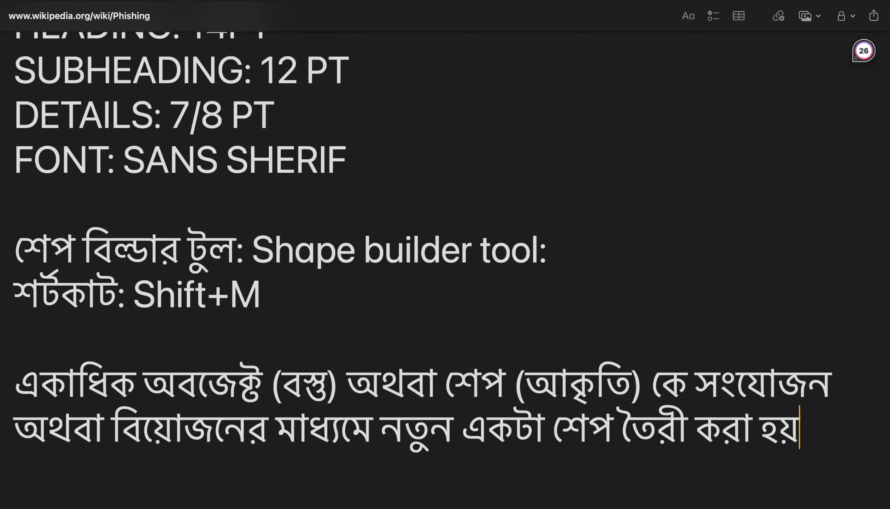
{"action": "key", "text": "BackSpace"}
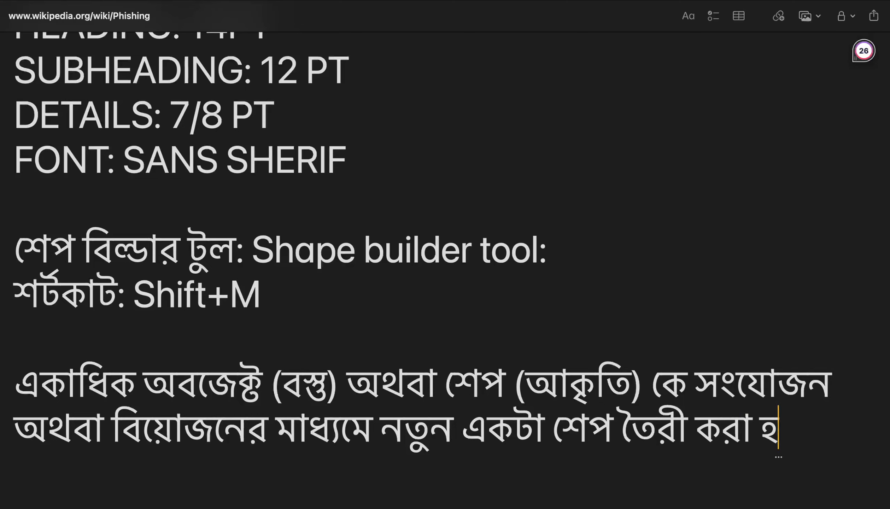
{"action": "key", "text": "BackSpace"}
{"action": "type", "text": "য়া"}
{"action": "key", "text": "BackSpace"}
{"action": "key", "text": "BackSpace"}
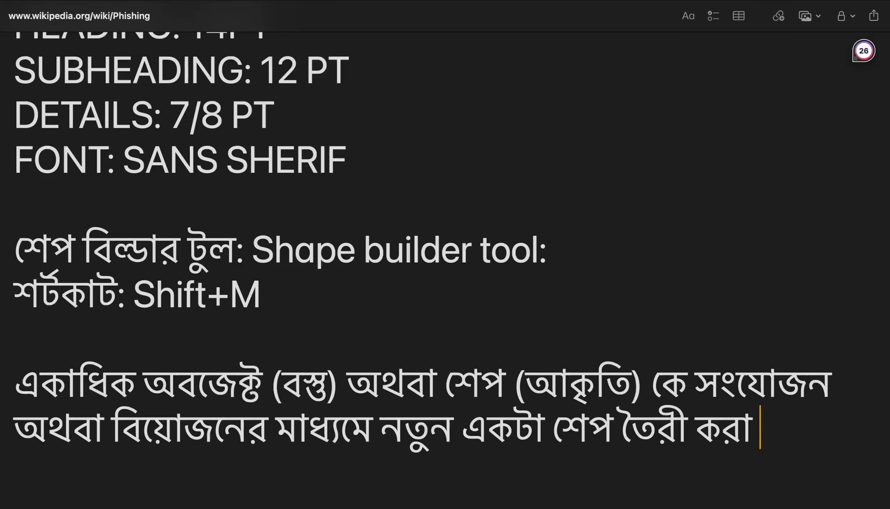
{"action": "type", "text": "যায়"}
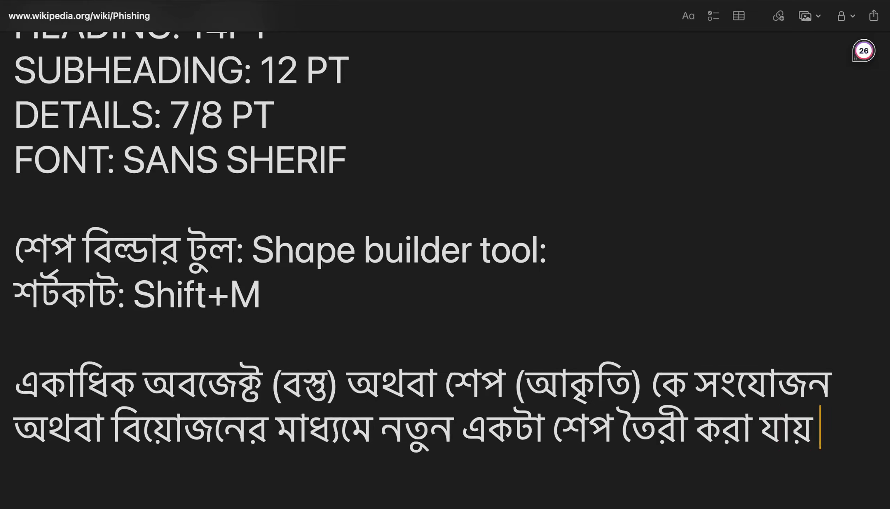
- Complete the sentence with "শেপ বিল্ডার টুল এর মাধ্যমে।"
{"action": "type", "text": " শেপ "}
{"action": "type", "text": "বিল্ডী"}
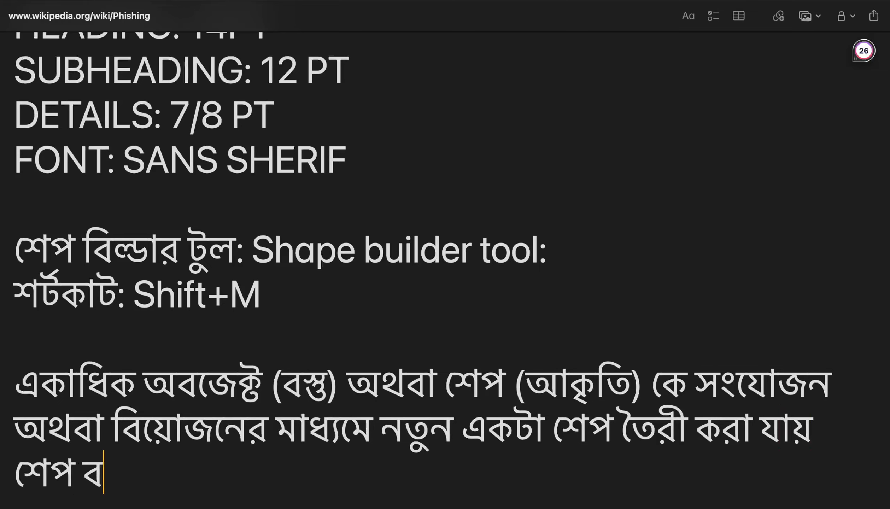
{"action": "key", "text": "BackSpace"}
{"action": "type", "text": "া"}
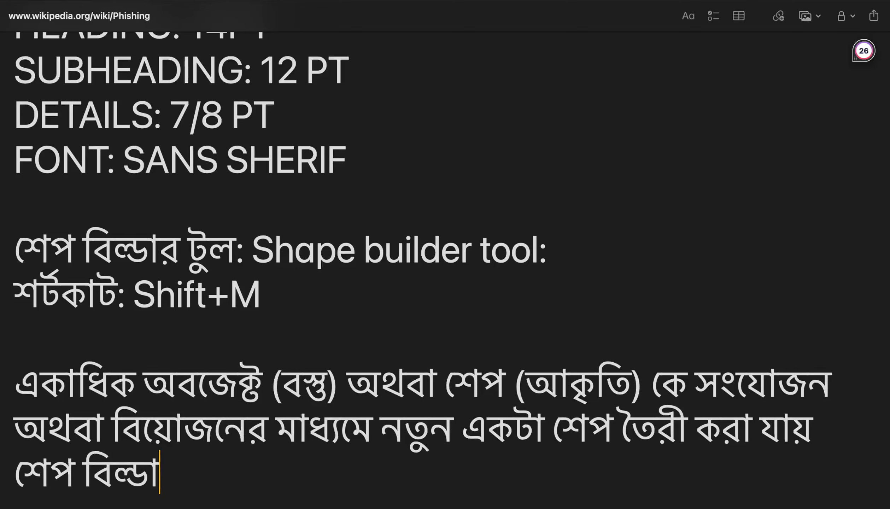
{"action": "type", "text": "র টুল"}
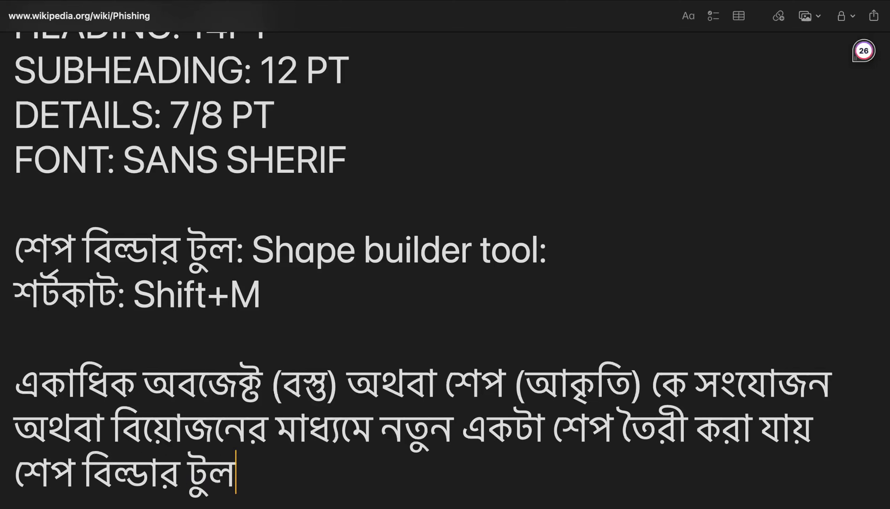
{"action": "type", "text": " এর মাধ্যম"}
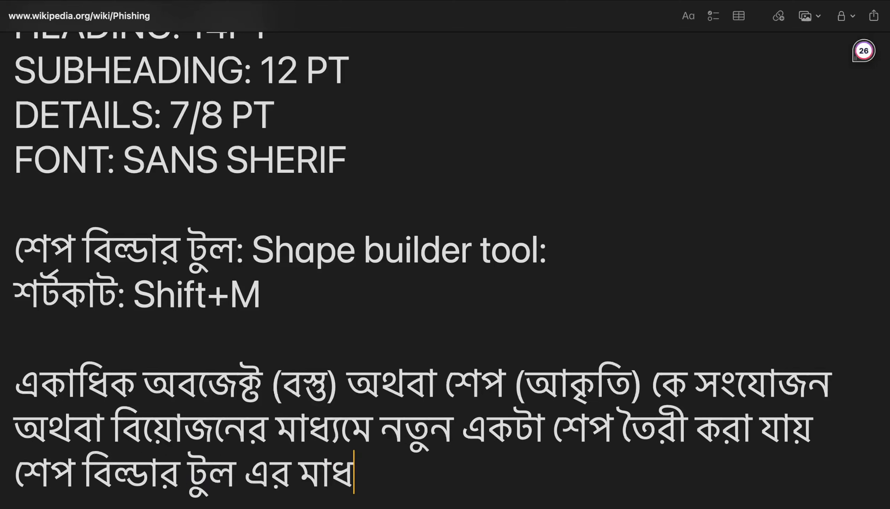
{"action": "type", "text": "ে।  "}
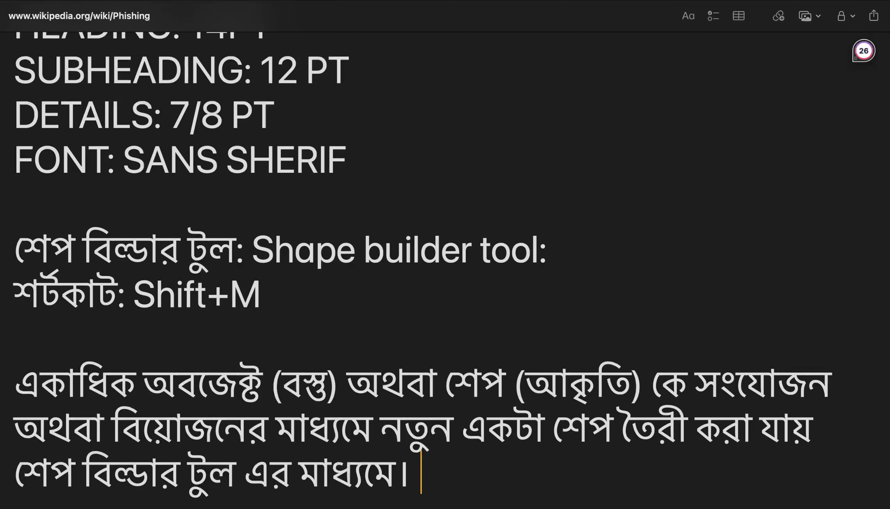
- Begin a new sentence after the Shape builder description with "এখানে সাধারণত"
{"action": "type", "text": "এখানে"}
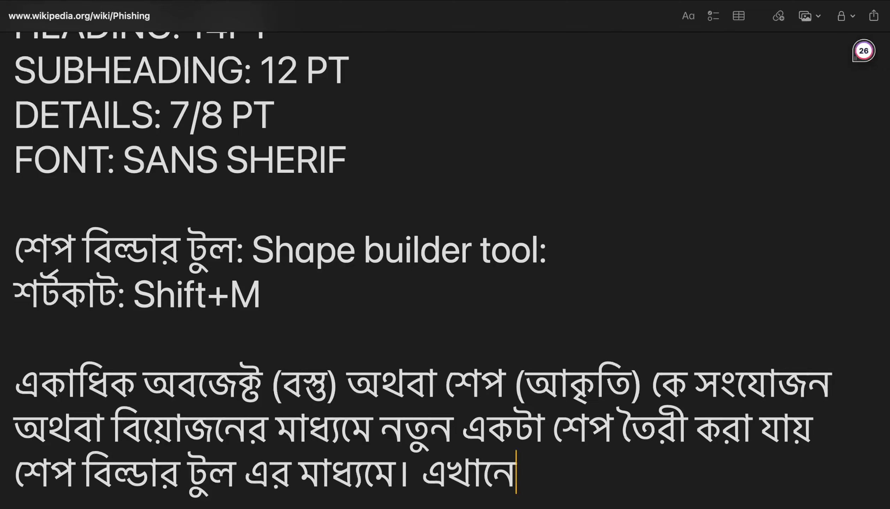
{"action": "type", "text": " সাধারণ"}
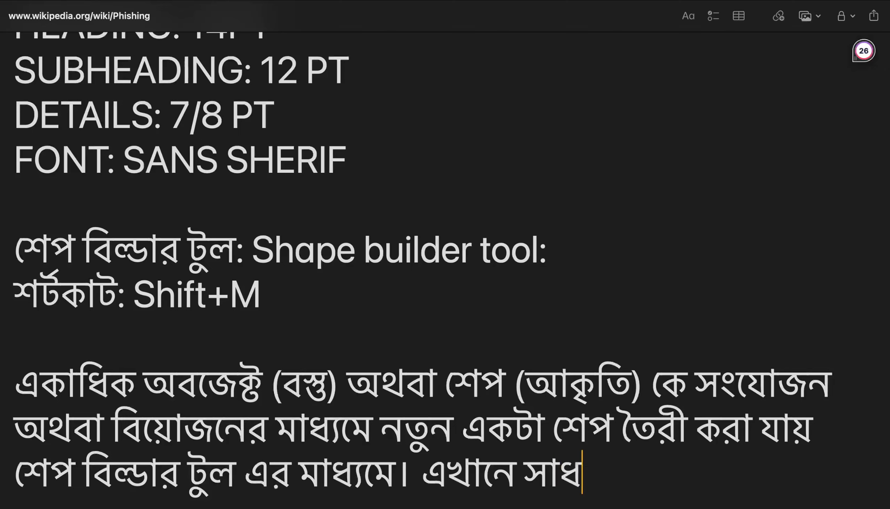
{"action": "type", "text": "ড"}
{"action": "key", "text": "BackSpace"}
{"action": "key", "text": "BackSpace"}
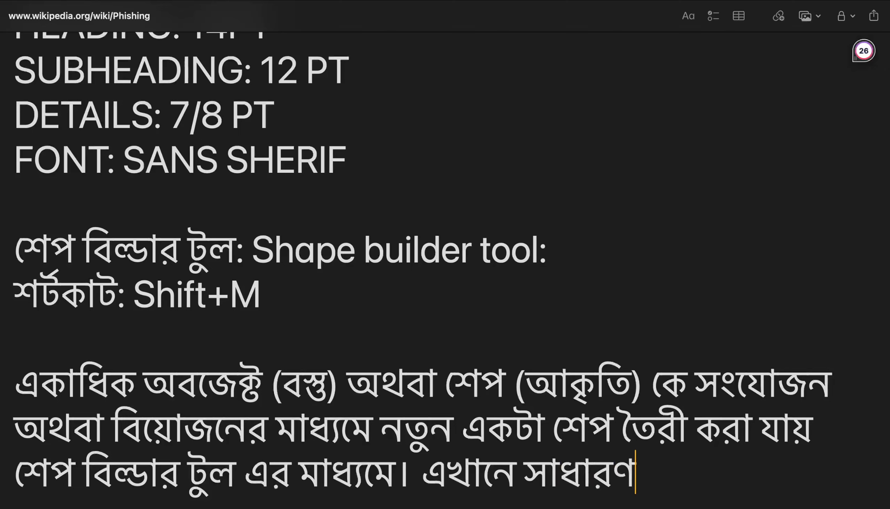
{"action": "type", "text": "ত"}
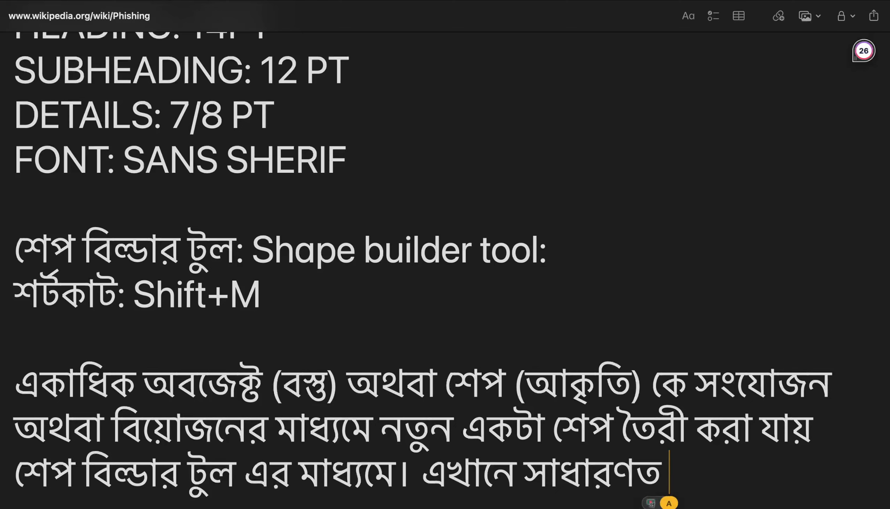
- Continue the sentence after "সাধারণত" with the words "মাউস কার্সার"
{"action": "key", "text": "ctrl+space"}
{"action": "type", "text": "ঙা"}
{"action": "key", "text": "BackSpace"}
{"action": "key", "text": "BackSpace"}
{"action": "type", "text": "মাউস ক"}
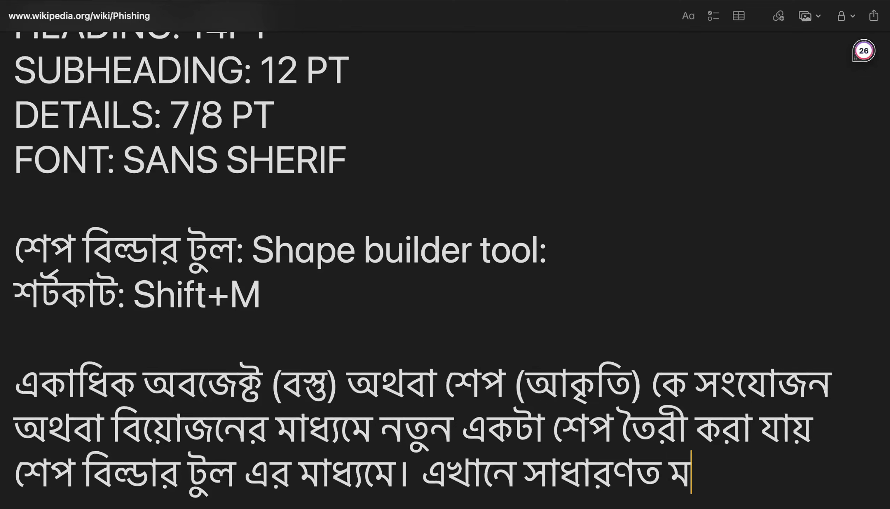
{"action": "type", "text": "া"}
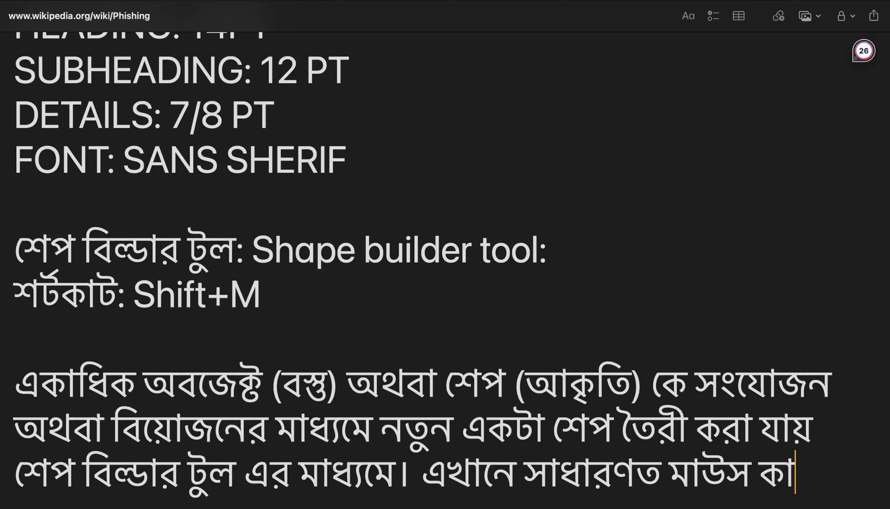
{"action": "key", "text": "BackSpace"}
{"action": "type", "text": "ার্সার"}
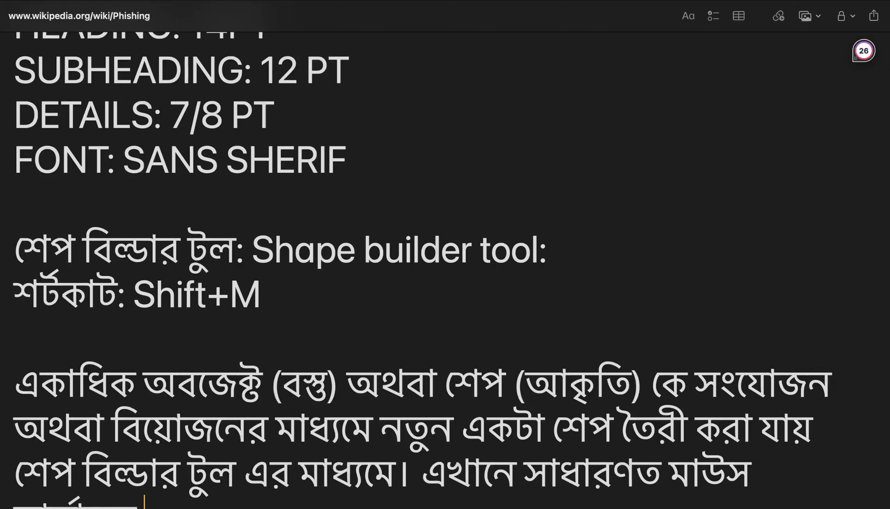
- Complete the mouse cursor sentence so that it ends "কার্সারের সাথে + থাকে।"
{"action": "type", "text": "ের সাথে FF"}
{"action": "key", "text": "BackSpace"}
{"action": "key", "text": "BackSpace"}
{"action": "type", "text": "কে"}
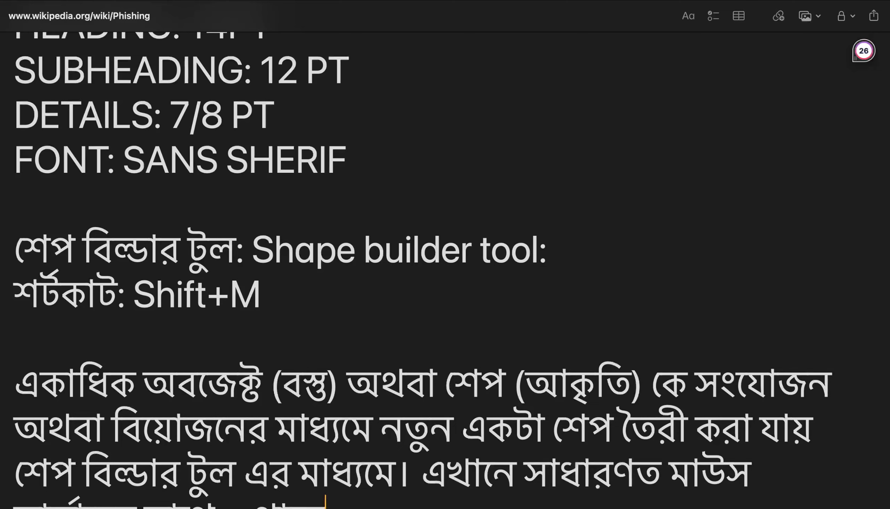
{"action": "type", "text": "।"}
{"action": "scroll", "coordinate": [449, 268], "scroll_direction": "down", "scroll_amount": 3}
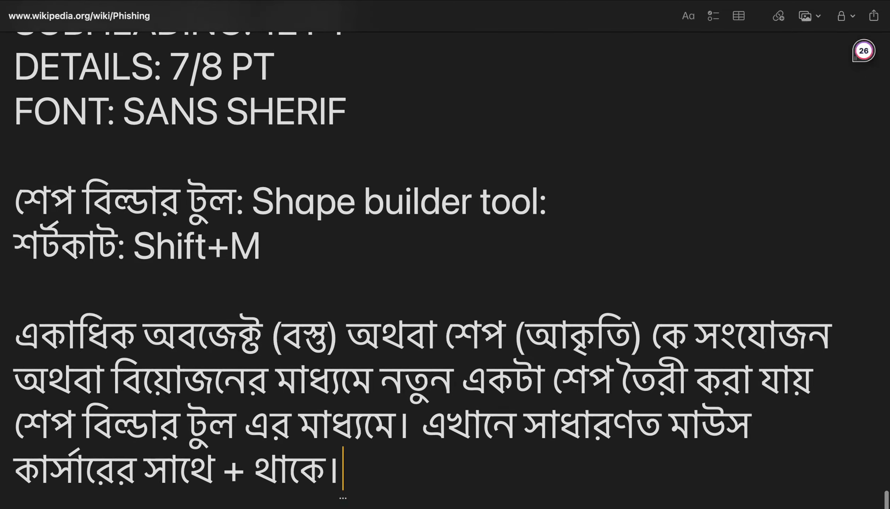
- Start the following sentence of the notes with "ক্লিক করে ড্রাগ করলে মাউস পয়েন্ট"
{"action": "type", "text": "ক্লিক ক"}
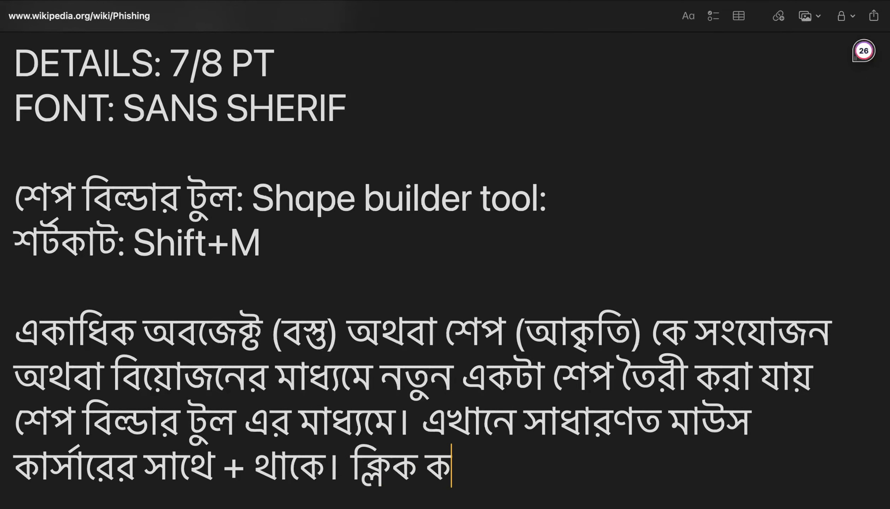
{"action": "type", "text": "রে ড্রাগ"}
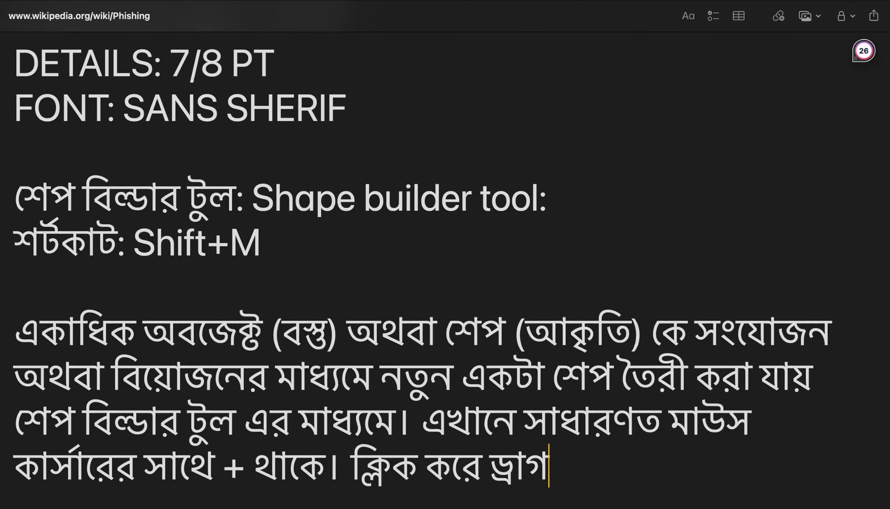
{"action": "type", "text": " করলে মাউস "}
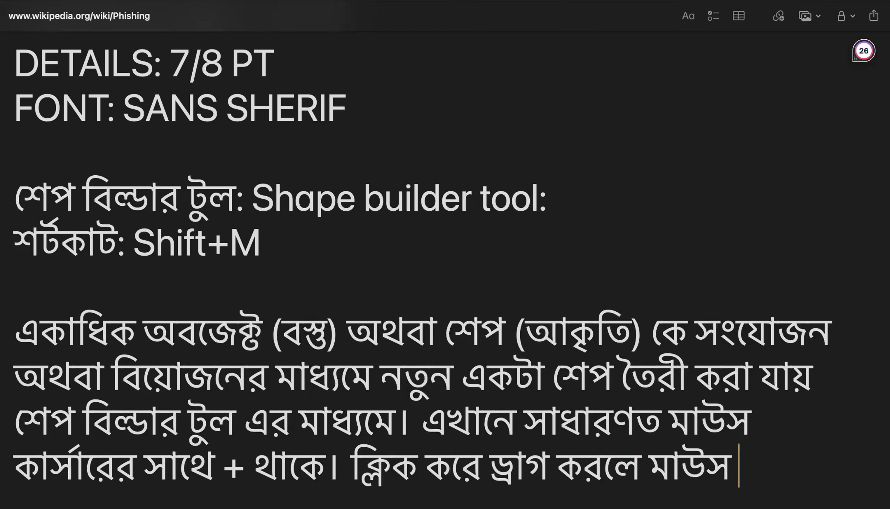
{"action": "type", "text": "পয়েন"}
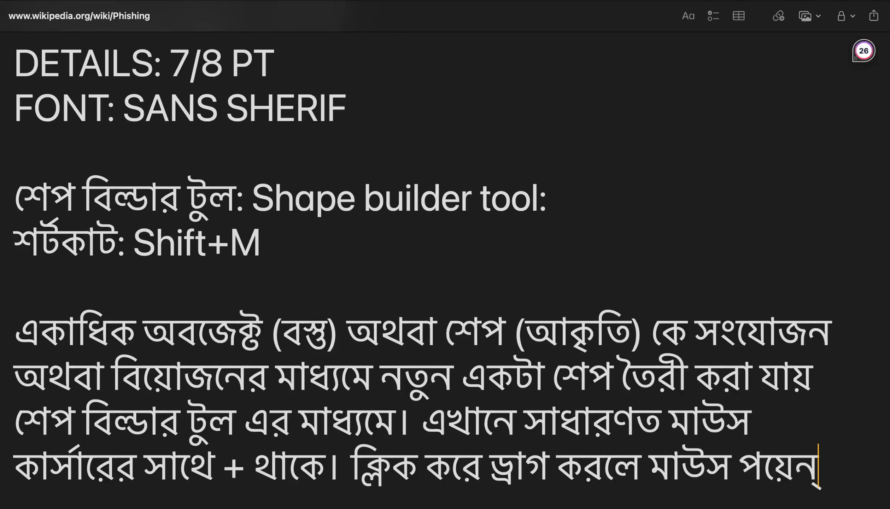
{"action": "type", "text": "্ট"}
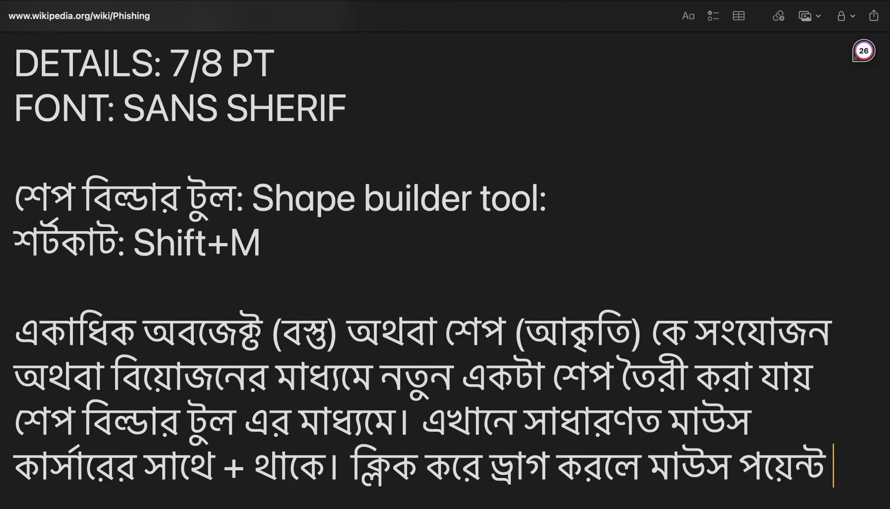
- Extend the sentence after "মাউস পয়েন্ট" with "যেসব অবজেক্ট এর ছেদ বিন্দুর ওপর"
{"action": "type", "text": " যে"}
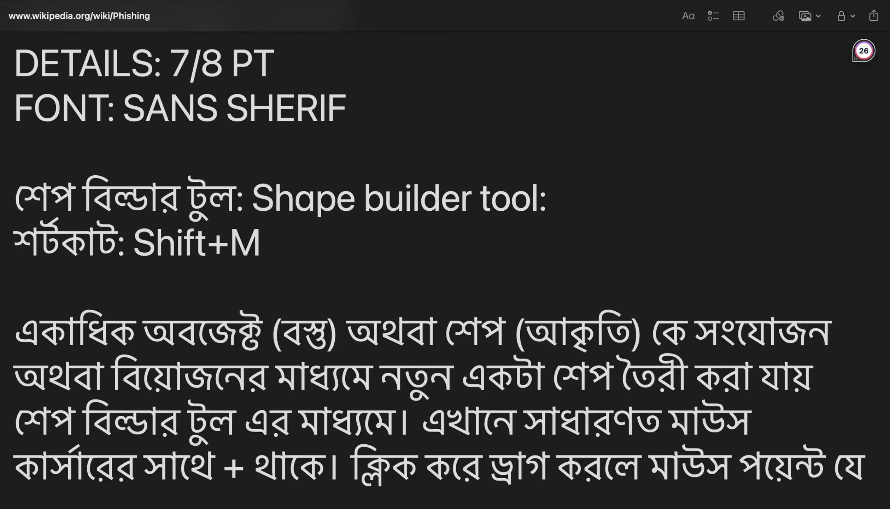
{"action": "type", "text": "সব অবজে"}
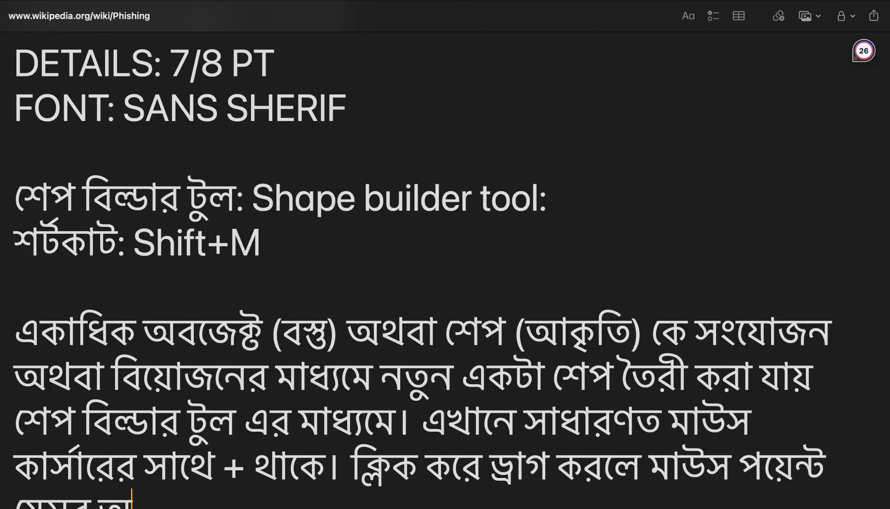
{"action": "type", "text": "ক্ট এর"}
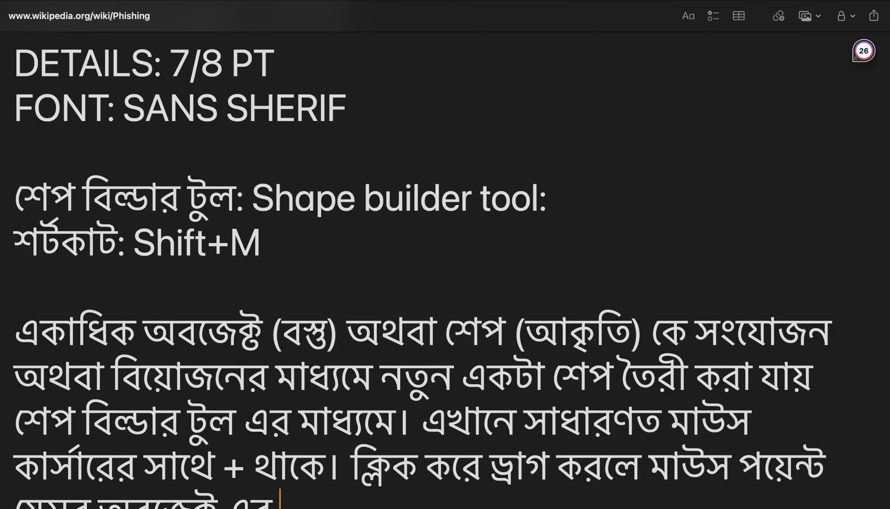
{"action": "type", "text": " ছেদ বি"}
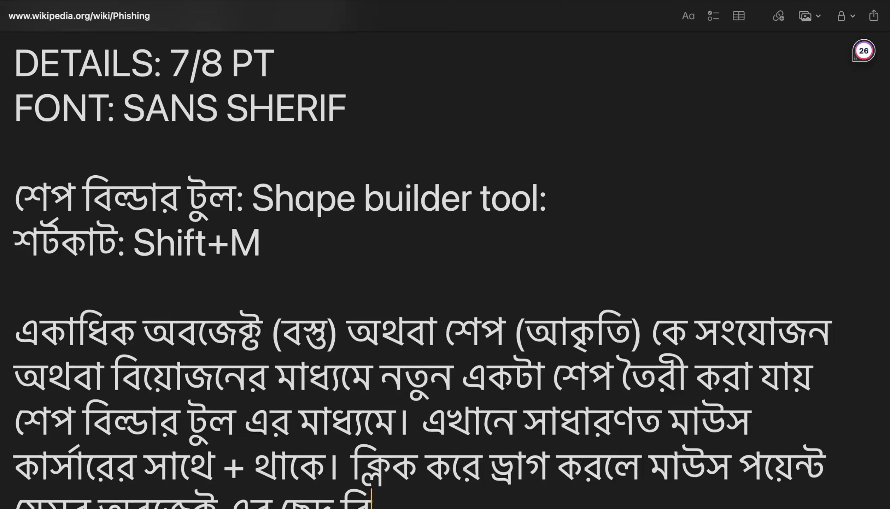
{"action": "type", "text": "ন্দ"}
{"action": "key", "text": "BackSpace"}
{"action": "type", "text": "ন্দুর ওপর থা"}
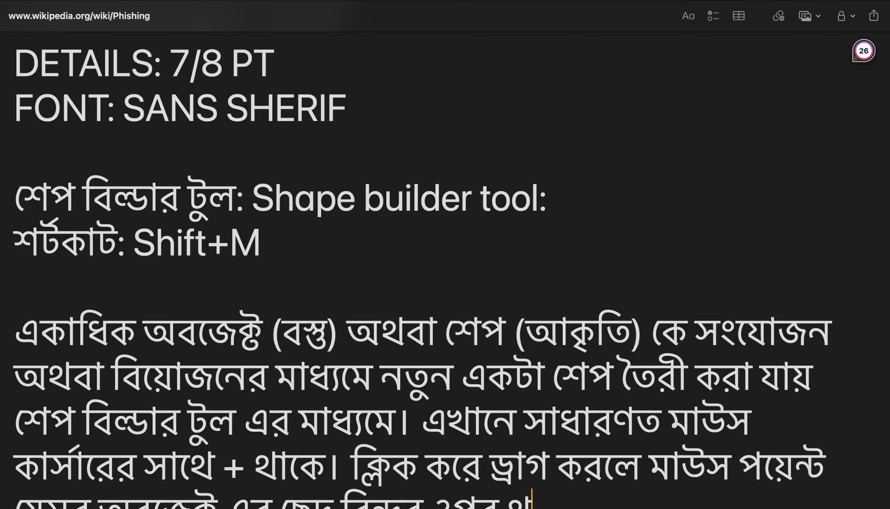
- Continue the sentence after "ওপর" with "থেকে যাবে সেসব শেপ গুলো"
{"action": "key", "text": "BackSpace"}
{"action": "type", "text": "েকে"}
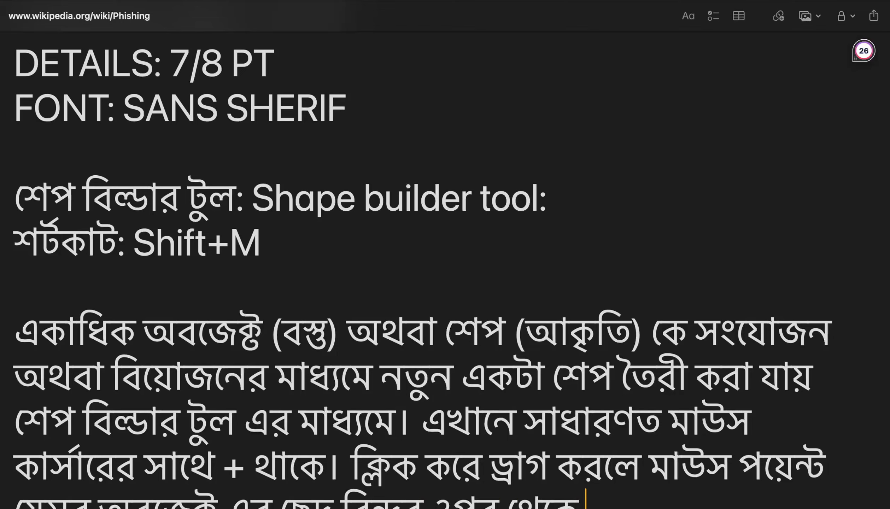
{"action": "type", "text": " যাবে "}
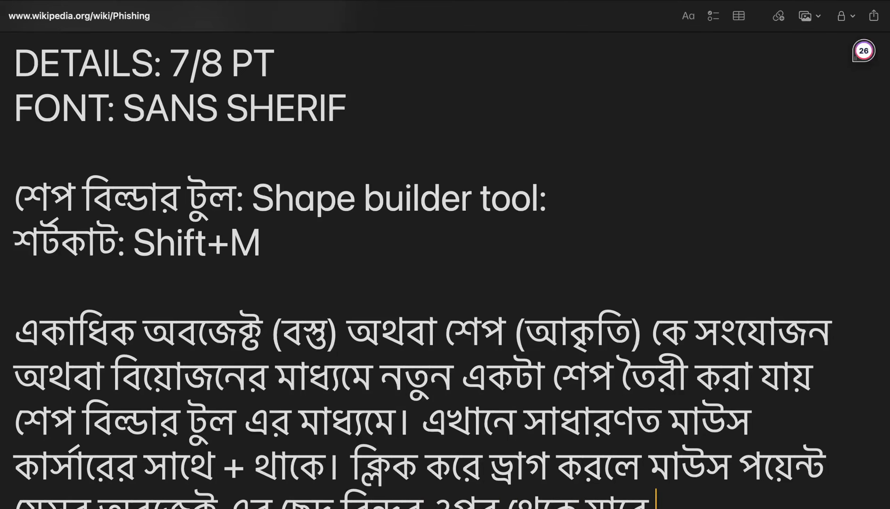
{"action": "type", "text": "সেসব"}
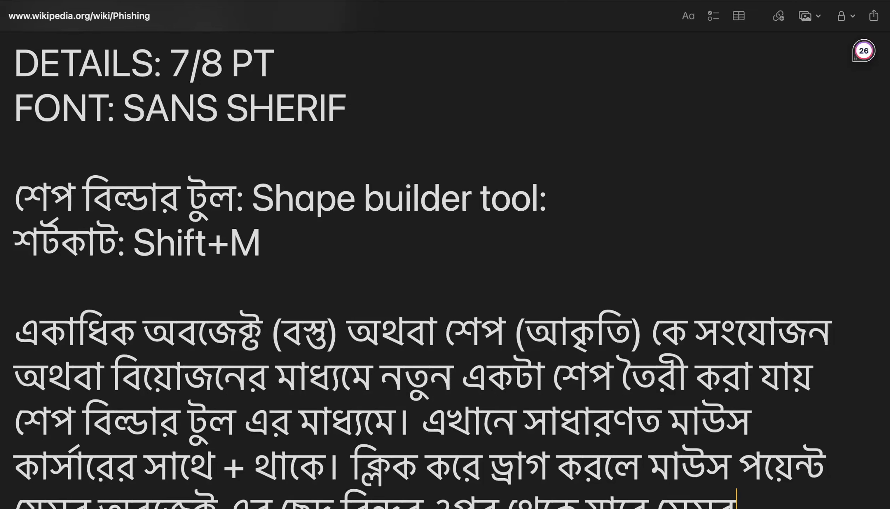
{"action": "type", "text": " শেপ গুলো এ"}
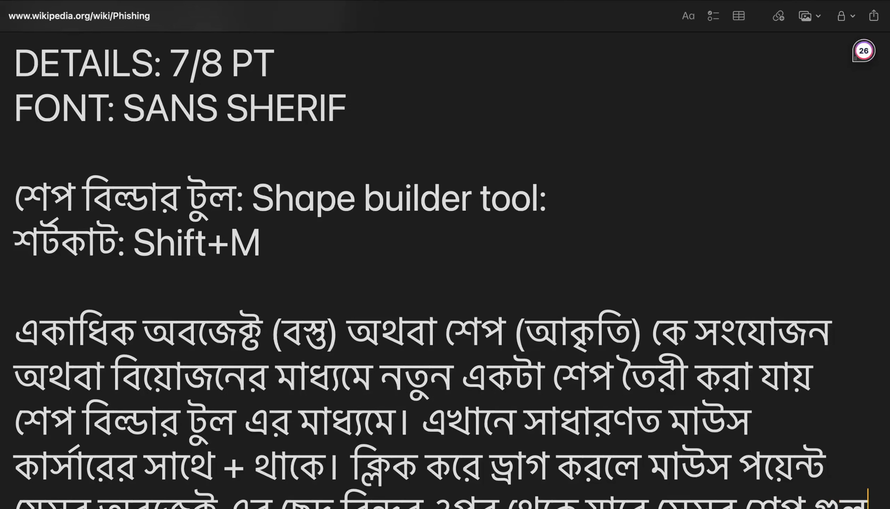
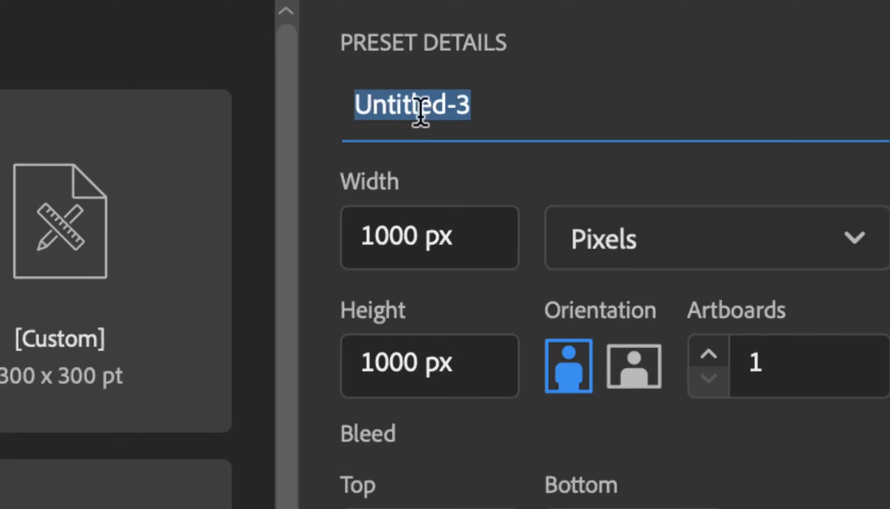
- In Illustrator's new document settings, name the document "Business Card" and set its units to inches
{"action": "type", "text": "Business C"}
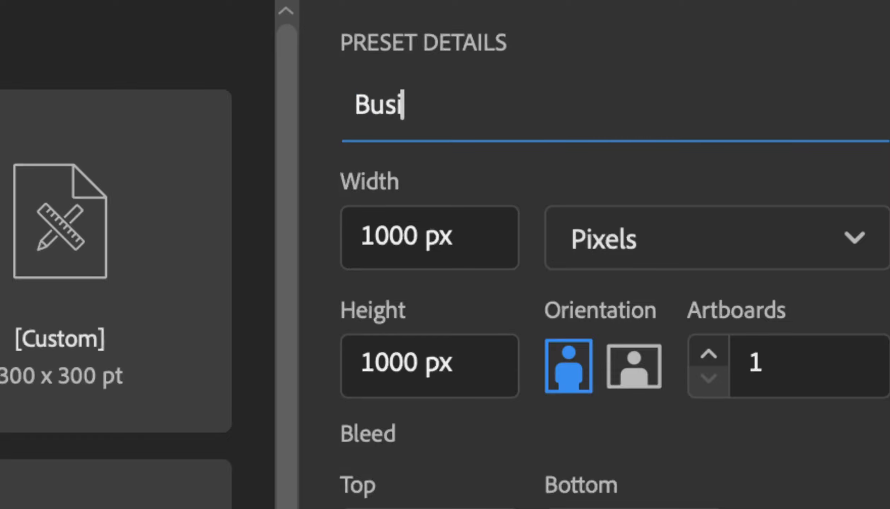
{"action": "type", "text": "ard"}
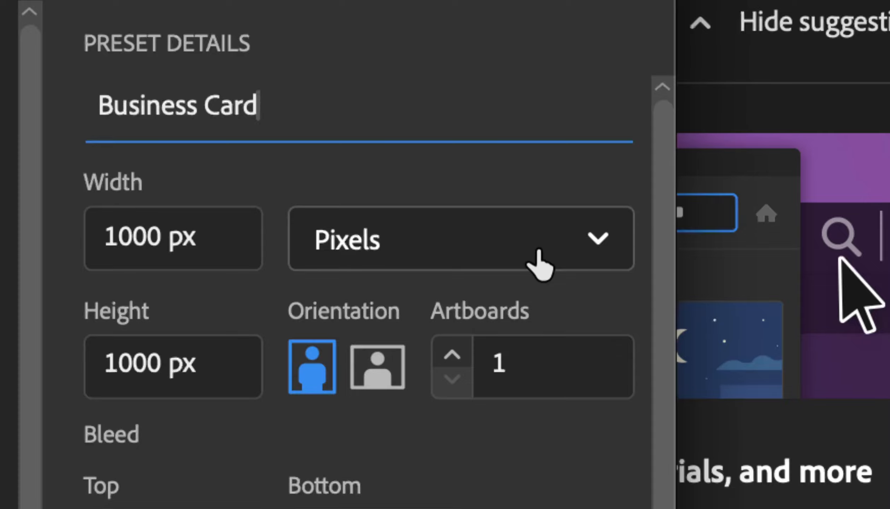
{"action": "left_click", "coordinate": [561, 250]}
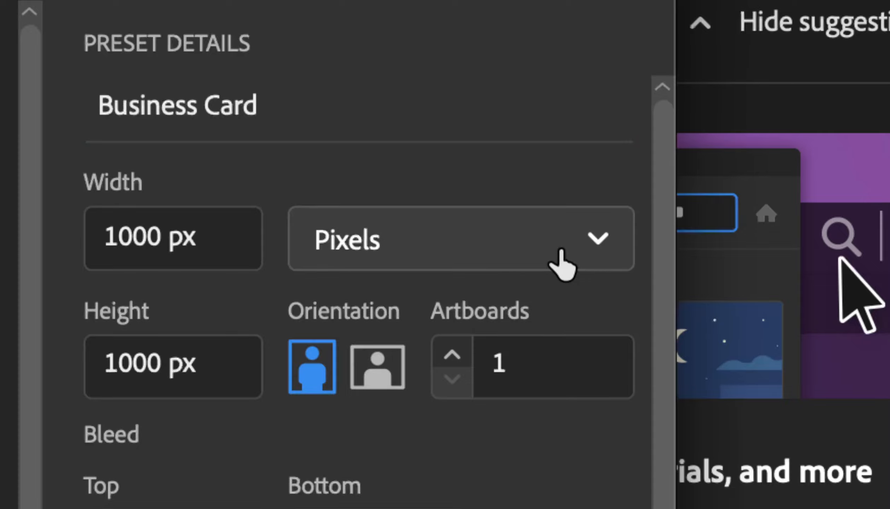
{"action": "left_click", "coordinate": [451, 502]}
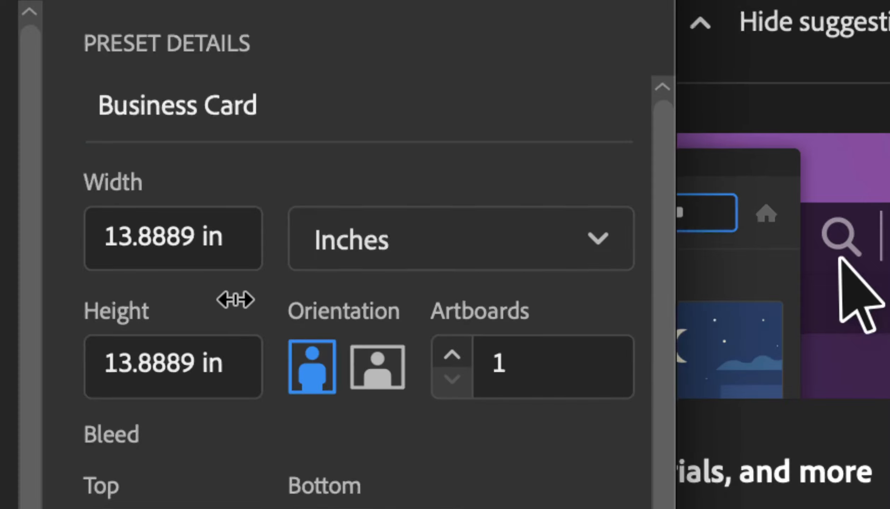
- Set the new document's width to 3.5 in and its height to 2 in
{"action": "left_click_drag", "start_coordinate": [229, 225], "coordinate": [74, 226]}
{"action": "type", "text": "3.5"}
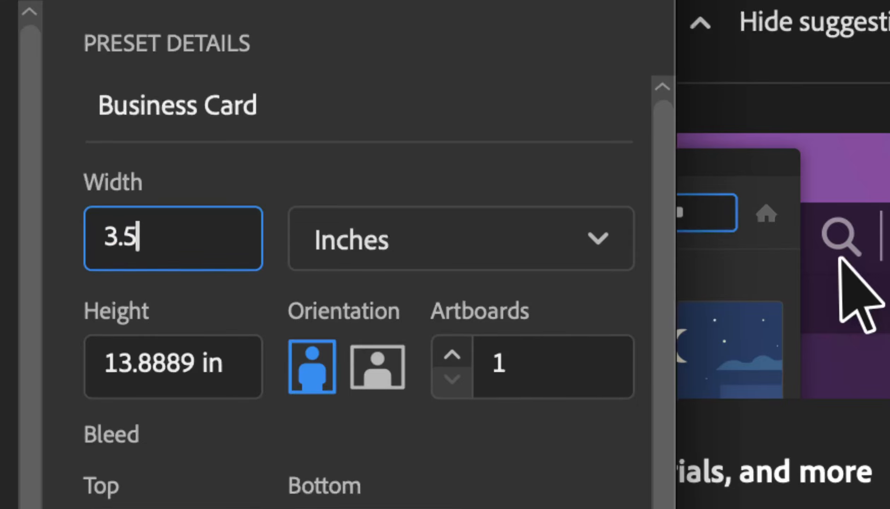
{"action": "key", "text": "Tab"}
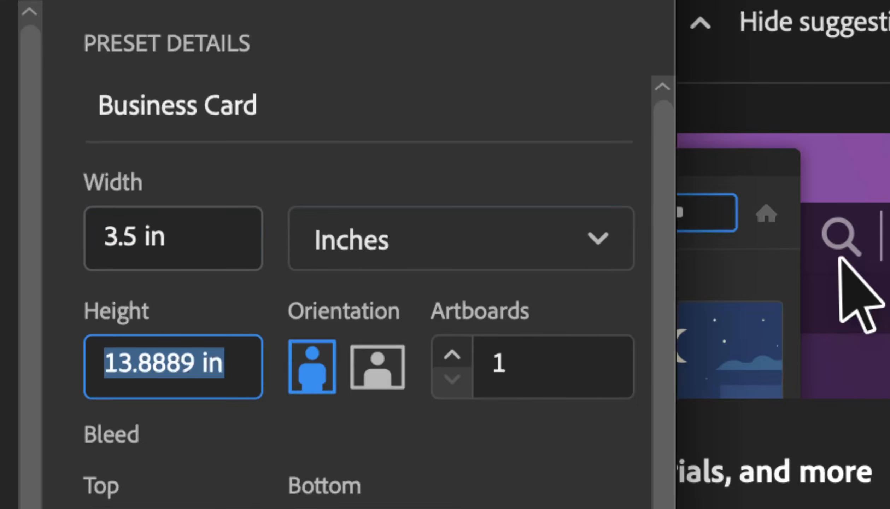
{"action": "type", "text": "2"}
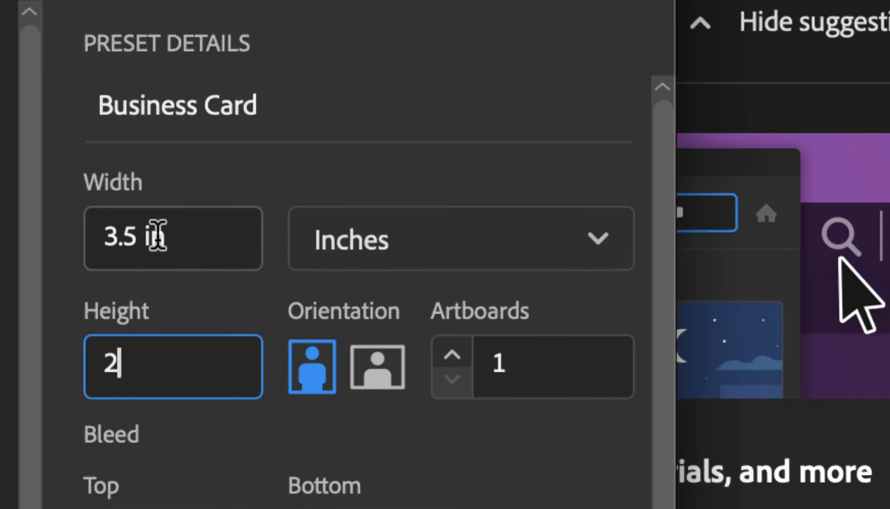
{"action": "key", "text": "Tab"}
{"action": "key", "text": "Tab"}
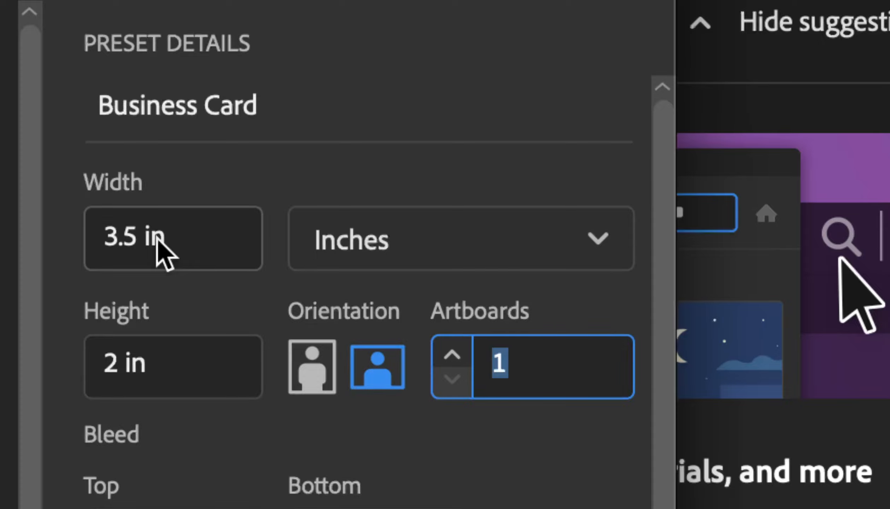
- Set the document to 2 artboards with a linked bleed of 0.125 in on all four sides
{"action": "left_click", "coordinate": [453, 353]}
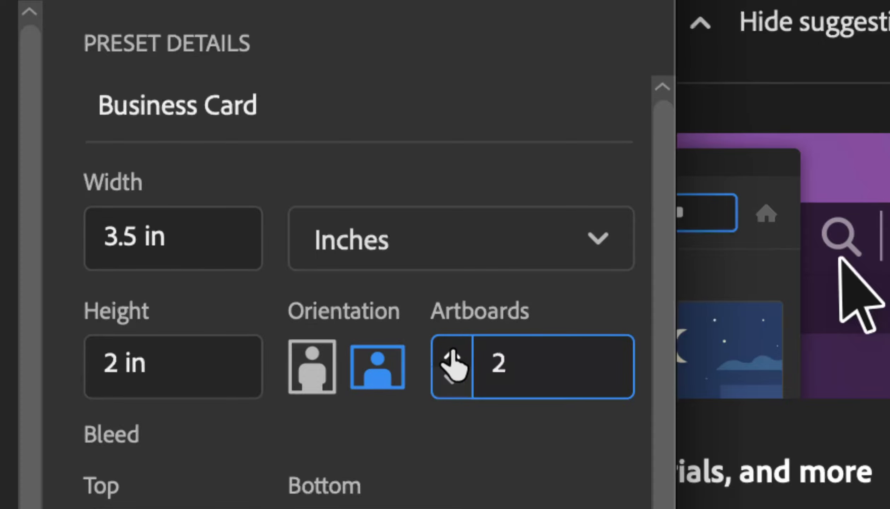
{"action": "scroll", "coordinate": [454, 351], "scroll_direction": "down", "scroll_amount": 2}
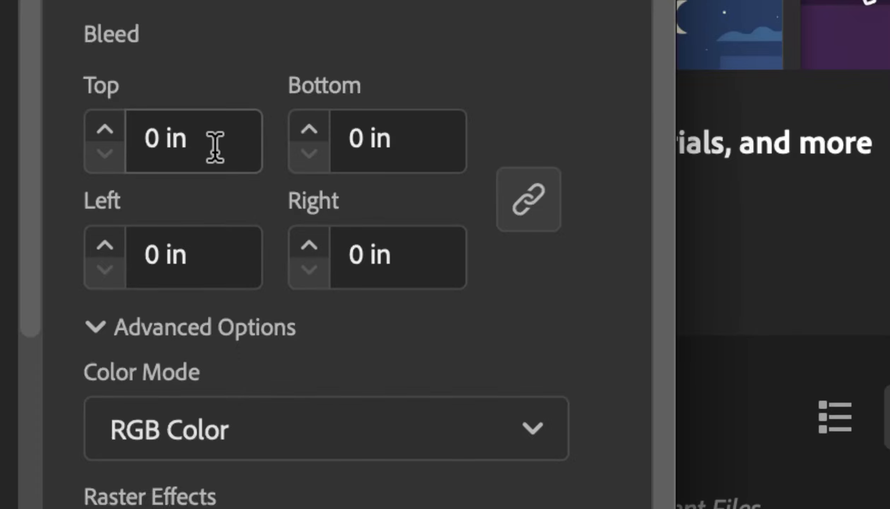
{"action": "left_click", "coordinate": [103, 128]}
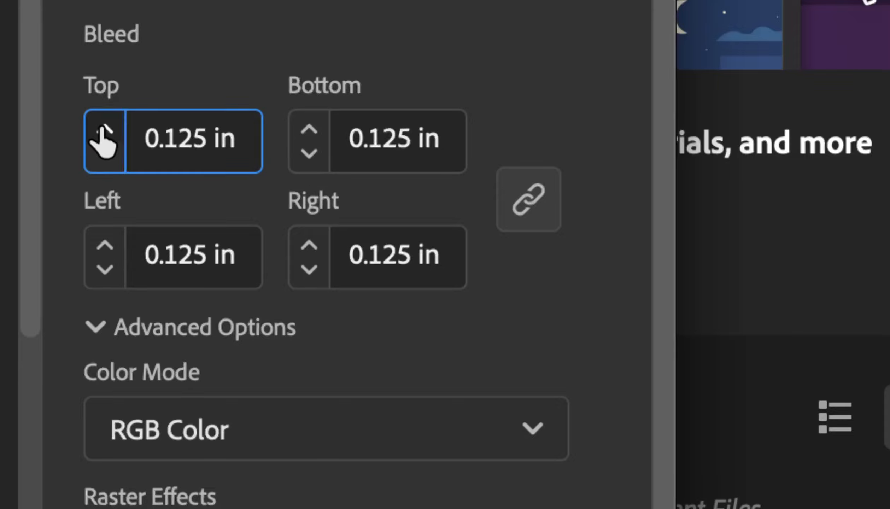
- Create the document with a 0.25 in bleed on all sides and the CMYK color mode
{"action": "left_click", "coordinate": [103, 128]}
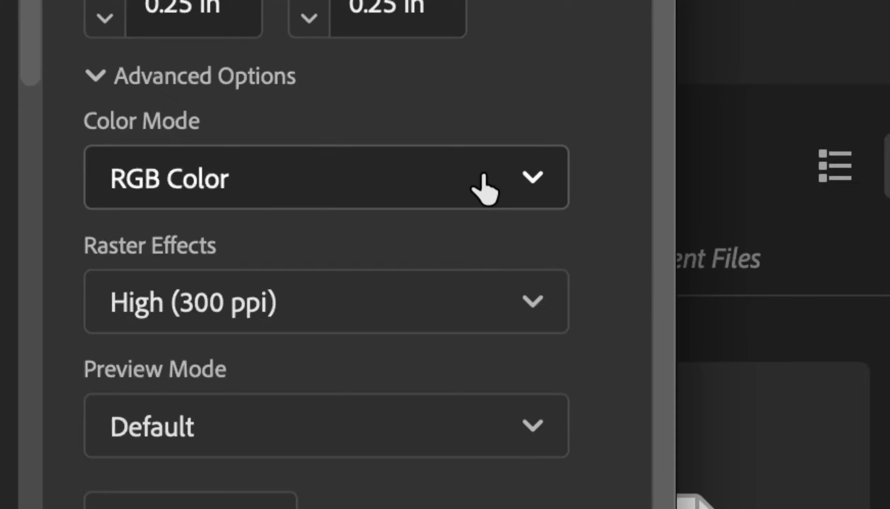
{"action": "left_click", "coordinate": [483, 186]}
{"action": "left_click", "coordinate": [327, 318]}
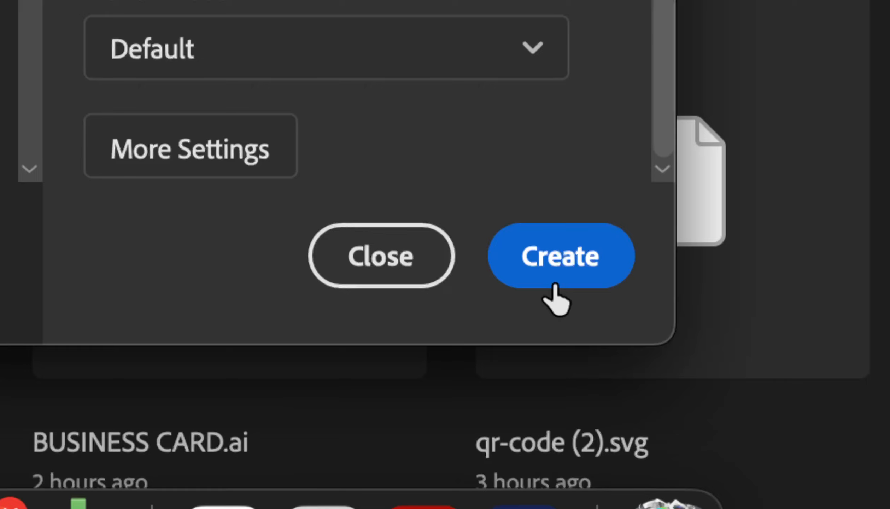
{"action": "left_click", "coordinate": [554, 285]}
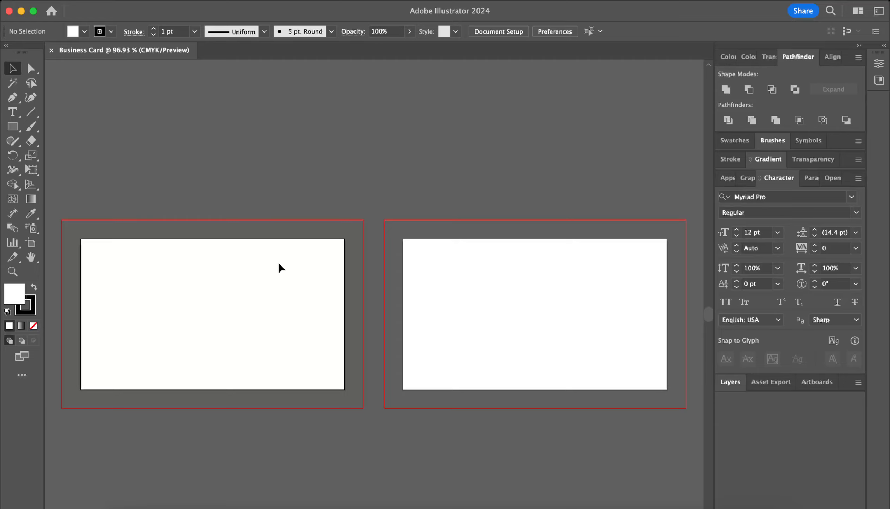
- Create a rectangle 3.5 in wide and 2 in high, starting from a point on the first artboard
{"action": "key", "text": "m"}
{"action": "left_click", "coordinate": [279, 264]}
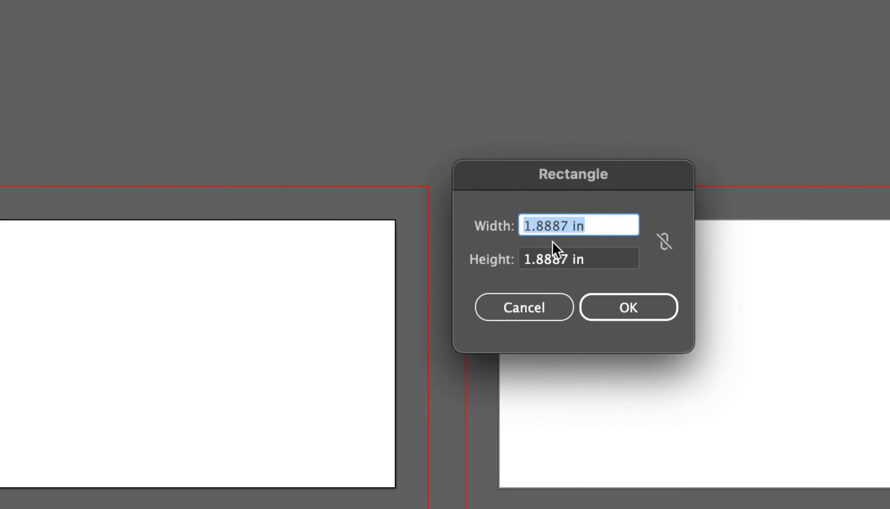
{"action": "type", "text": "3.5 "}
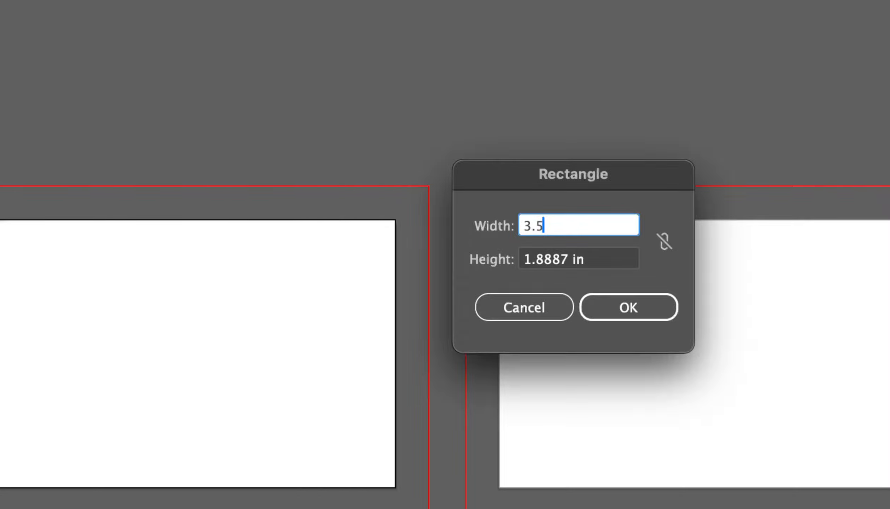
{"action": "type", "text": "in"}
{"action": "key", "text": "Tab"}
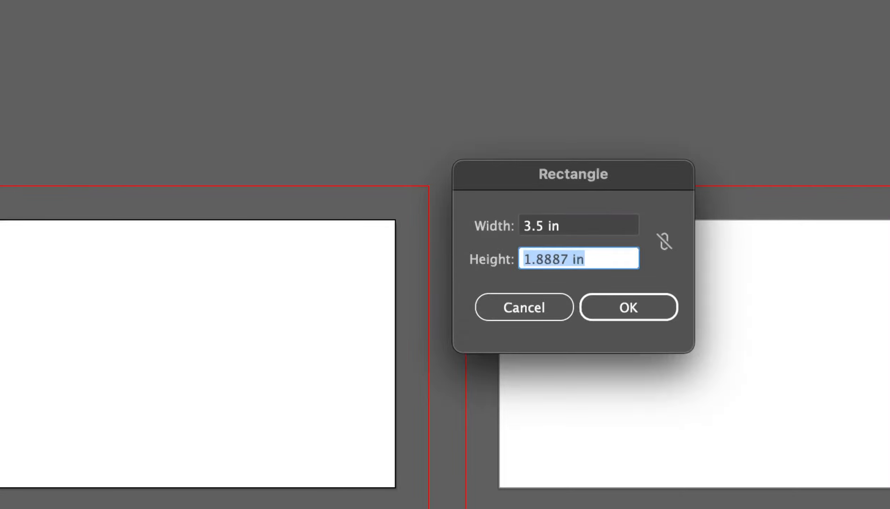
{"action": "type", "text": "2"}
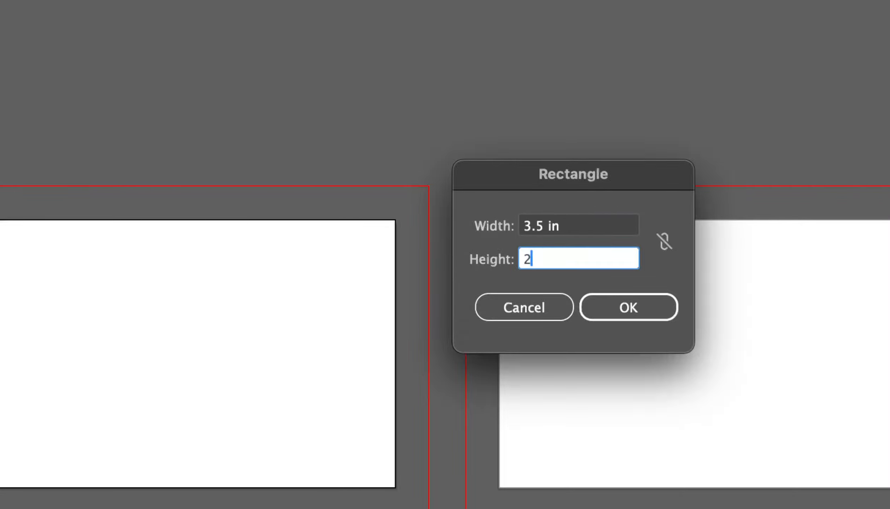
{"action": "key", "text": "Return"}
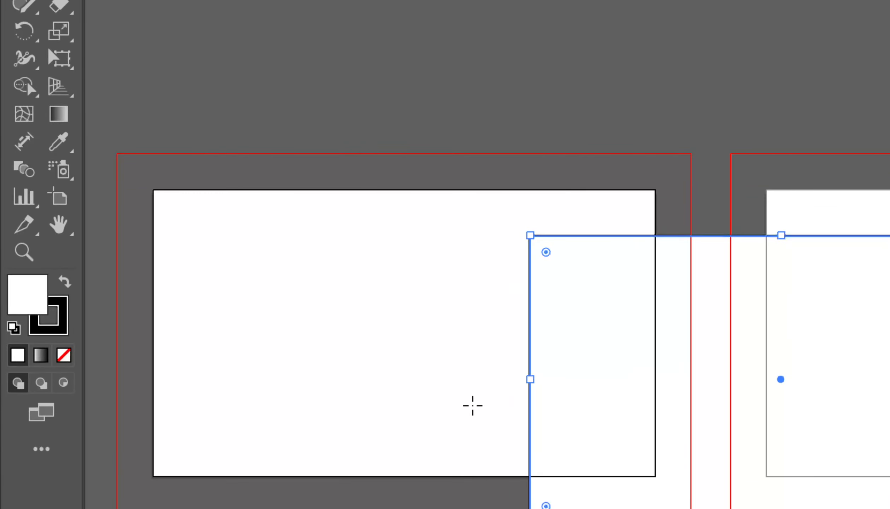
- Remove the new rectangle's stroke
{"action": "left_click", "coordinate": [60, 329]}
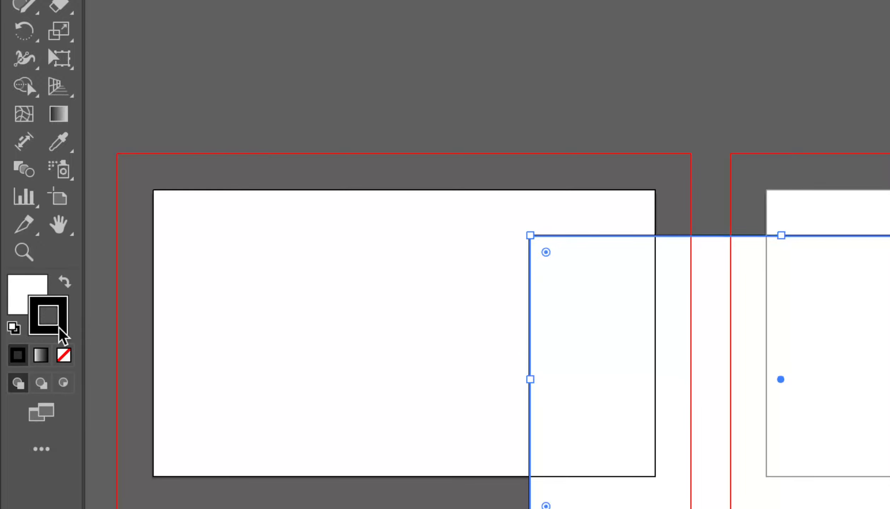
{"action": "left_click", "coordinate": [65, 357]}
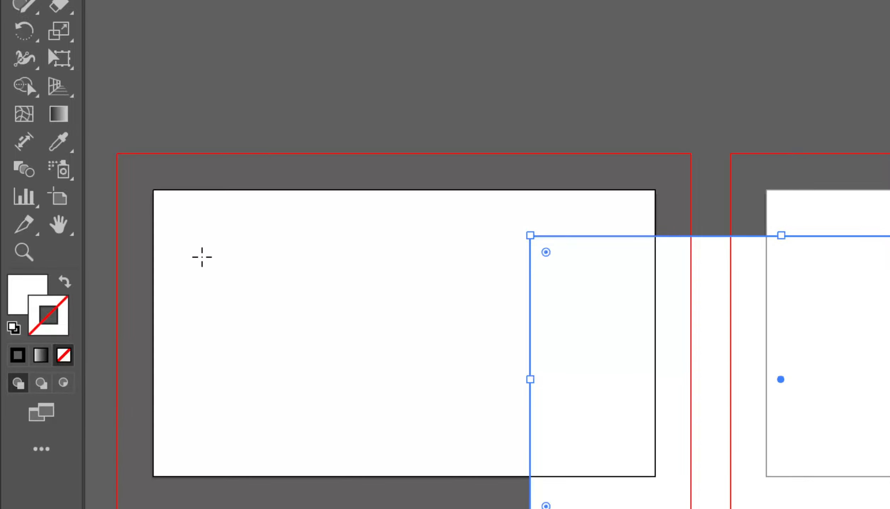
{"action": "key", "text": "v"}
{"action": "left_click", "coordinate": [494, 110]}
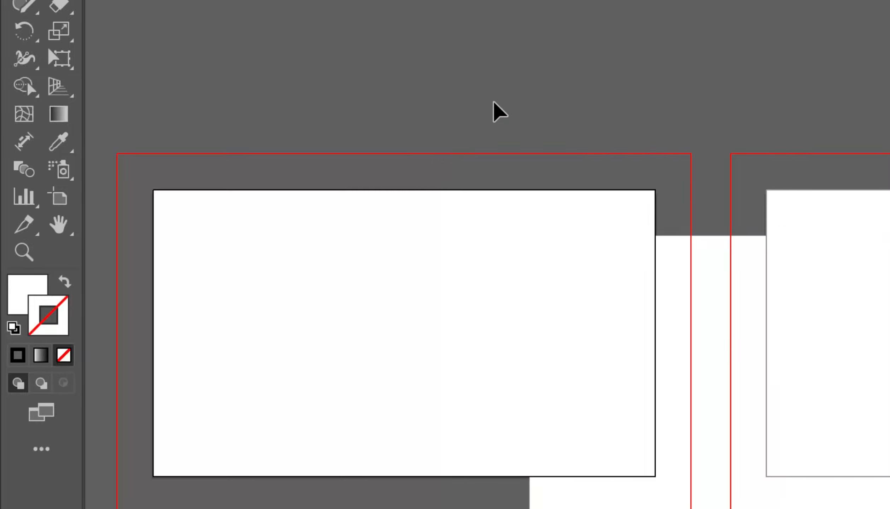
- Fill the rectangle with a strong blue of about hue 241°, saturation 90% and brightness 90%
{"action": "left_click", "coordinate": [721, 324]}
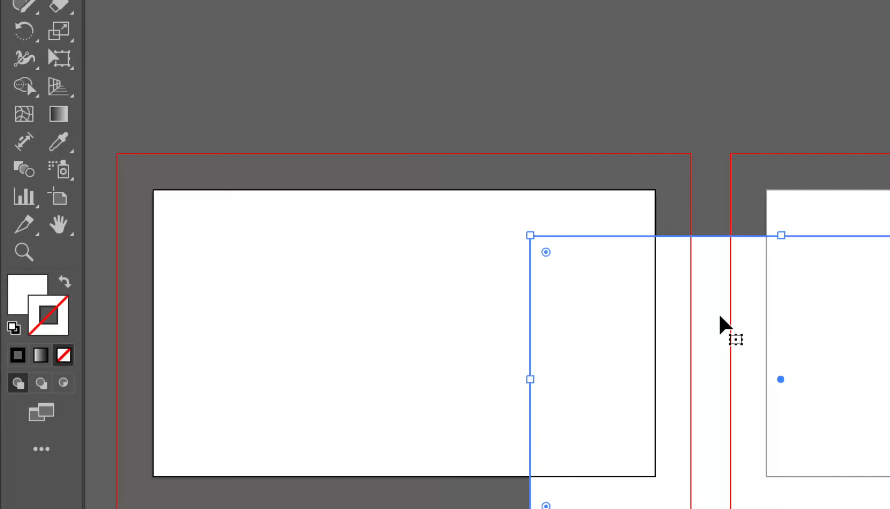
{"action": "double_click", "coordinate": [34, 288]}
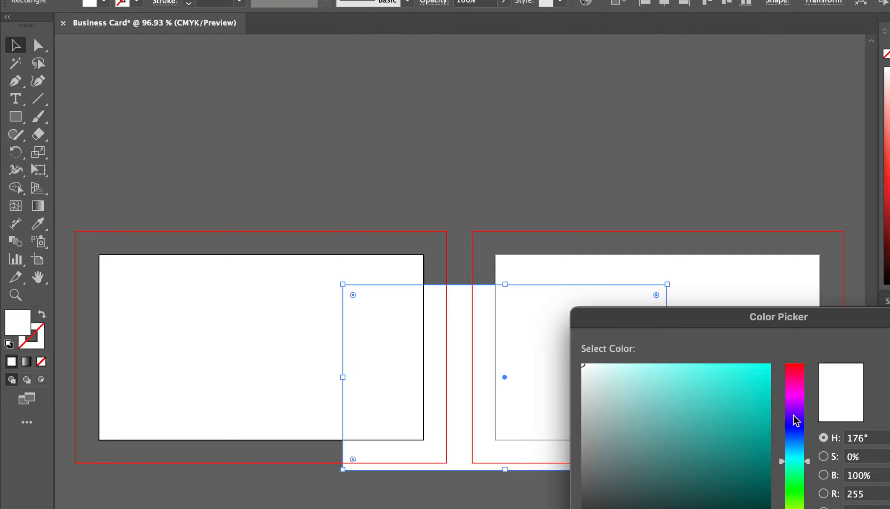
{"action": "left_click", "coordinate": [795, 427]}
{"action": "left_click", "coordinate": [753, 382]}
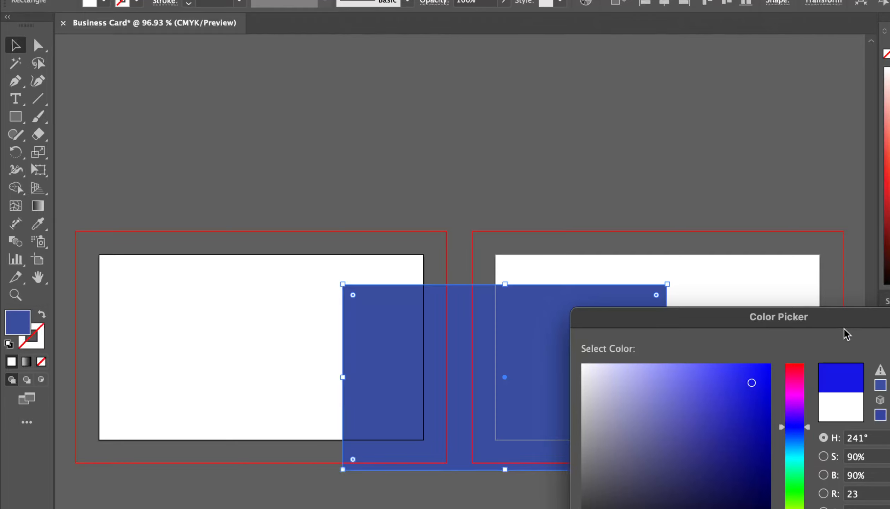
{"action": "left_click_drag", "start_coordinate": [852, 320], "coordinate": [694, 320]}
{"action": "left_click", "coordinate": [779, 370]}
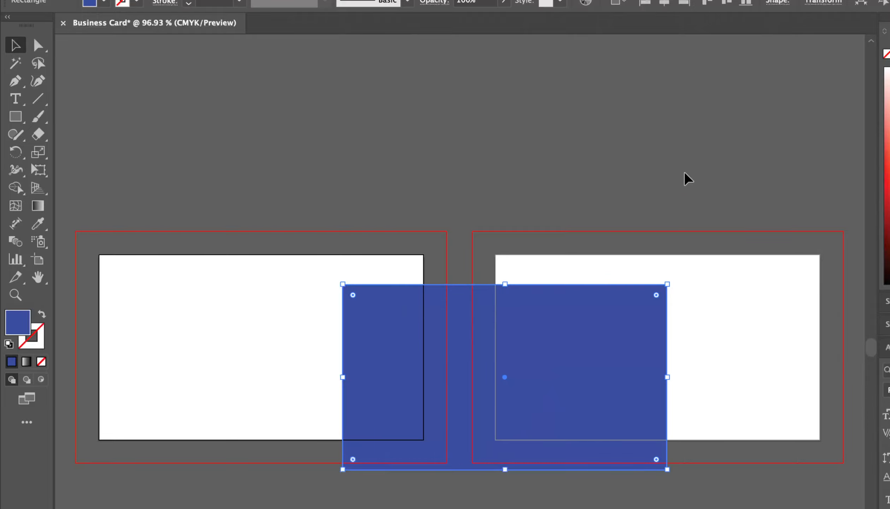
{"action": "left_click", "coordinate": [688, 172]}
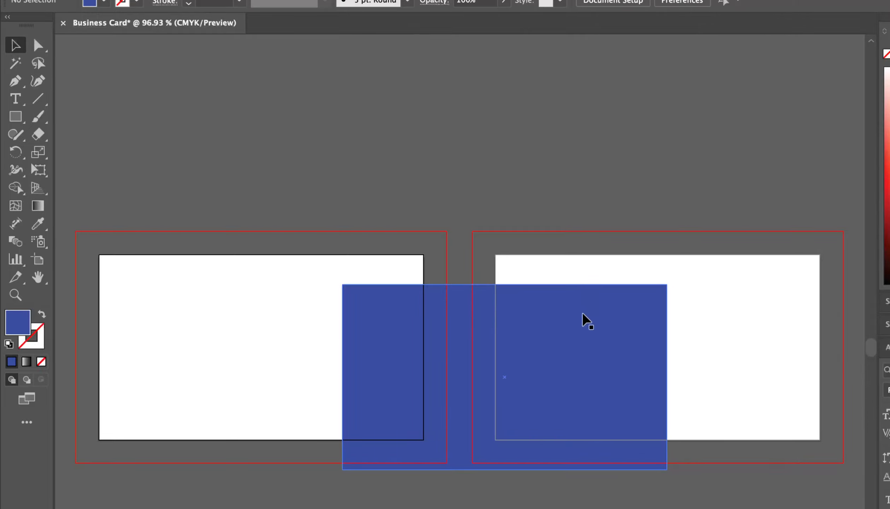
- Move the blue rectangle over the lower part of the first artboard and place a duplicate over the second artboard
{"action": "left_click_drag", "start_coordinate": [582, 314], "coordinate": [335, 324]}
{"action": "left_click_drag", "start_coordinate": [338, 350], "coordinate": [335, 378]}
{"action": "left_click", "coordinate": [731, 302]}
{"action": "scroll", "coordinate": [732, 302], "scroll_direction": "down", "scroll_amount": 2}
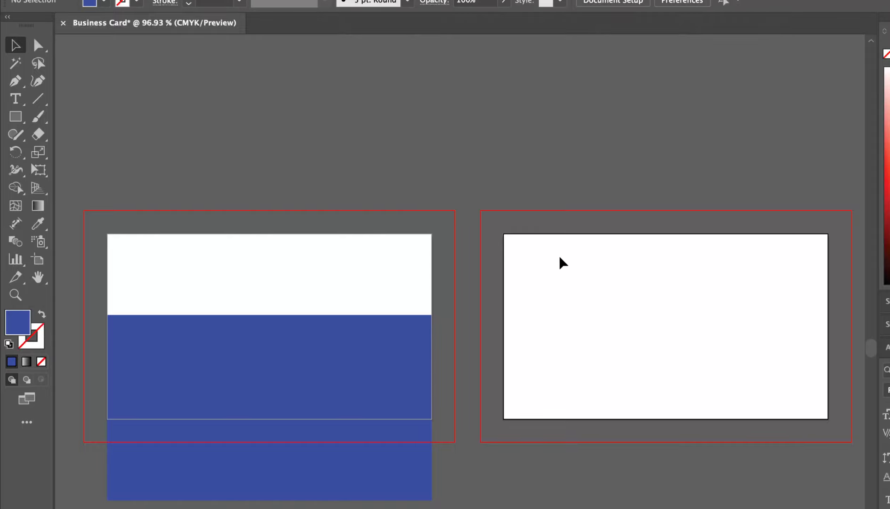
{"action": "left_click", "coordinate": [396, 355]}
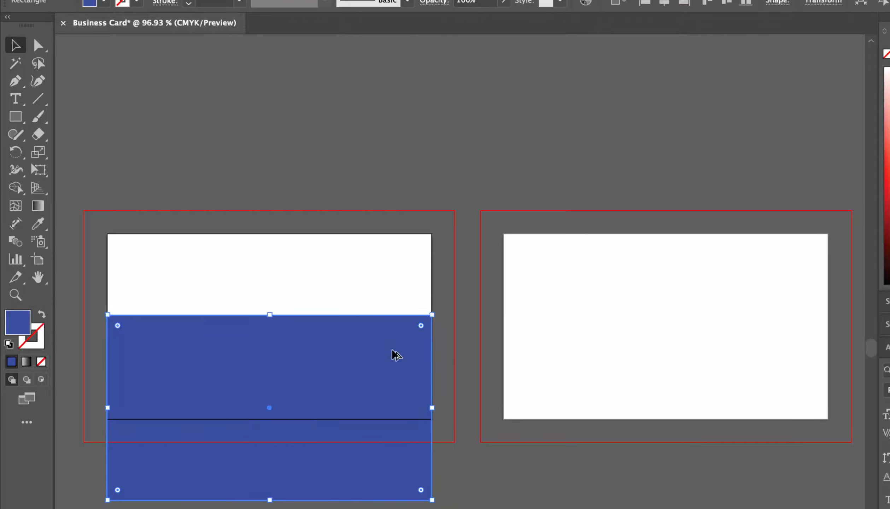
{"action": "left_click_drag", "start_coordinate": [396, 355], "coordinate": [787, 306], "text": "alt"}
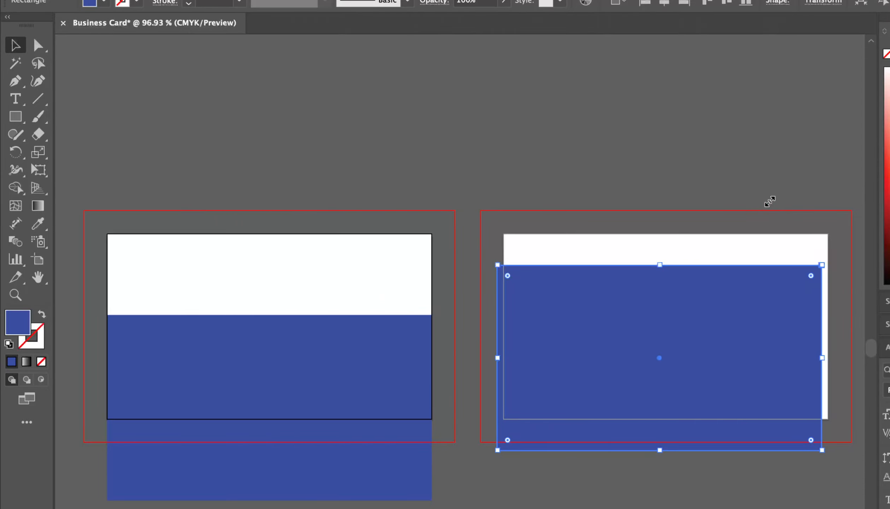
{"action": "scroll", "coordinate": [770, 202], "scroll_direction": "up", "scroll_amount": 2}
{"action": "scroll", "coordinate": [770, 201], "scroll_direction": "down", "scroll_amount": 4}
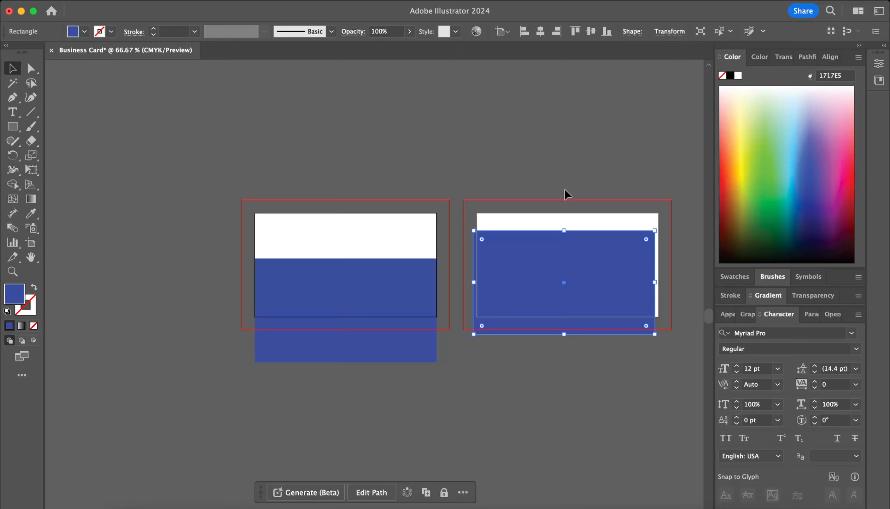
{"action": "left_click", "coordinate": [424, 337]}
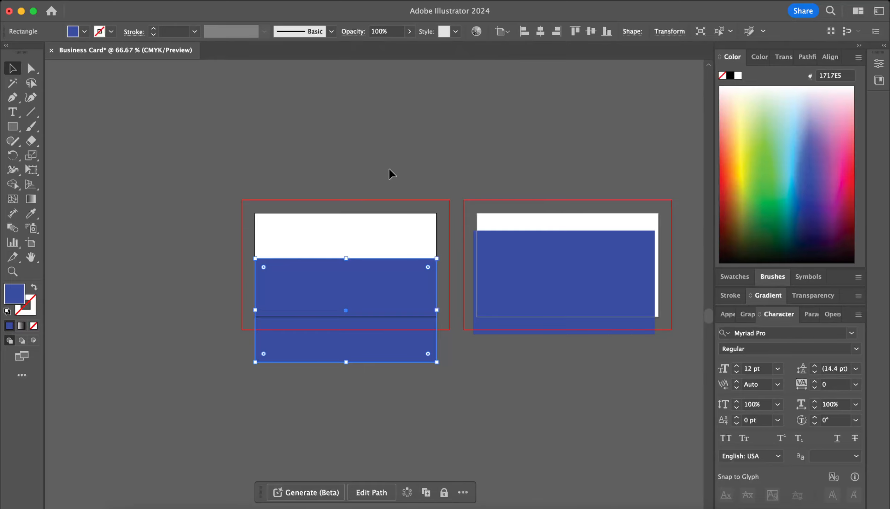
{"action": "scroll", "coordinate": [390, 170], "scroll_direction": "down", "scroll_amount": 5}
{"action": "scroll", "coordinate": [389, 170], "scroll_direction": "up", "scroll_amount": 3}
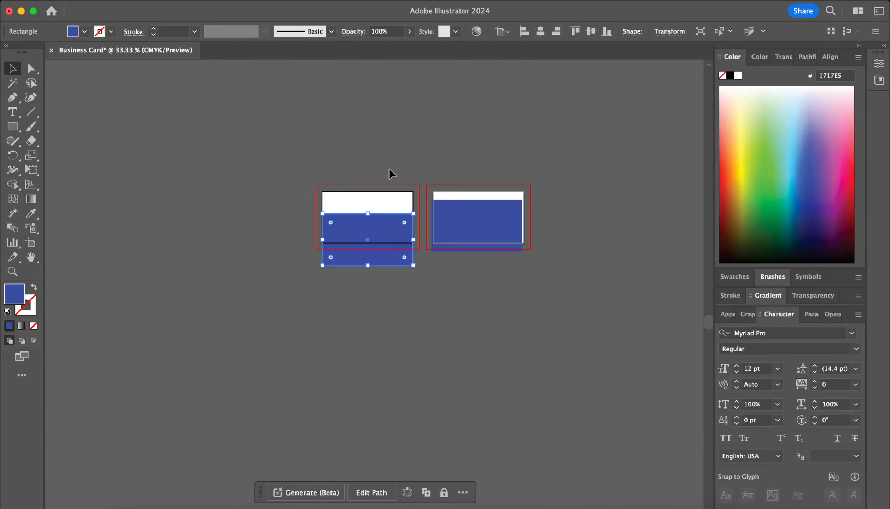
{"action": "scroll", "coordinate": [389, 170], "scroll_direction": "up", "scroll_amount": 2}
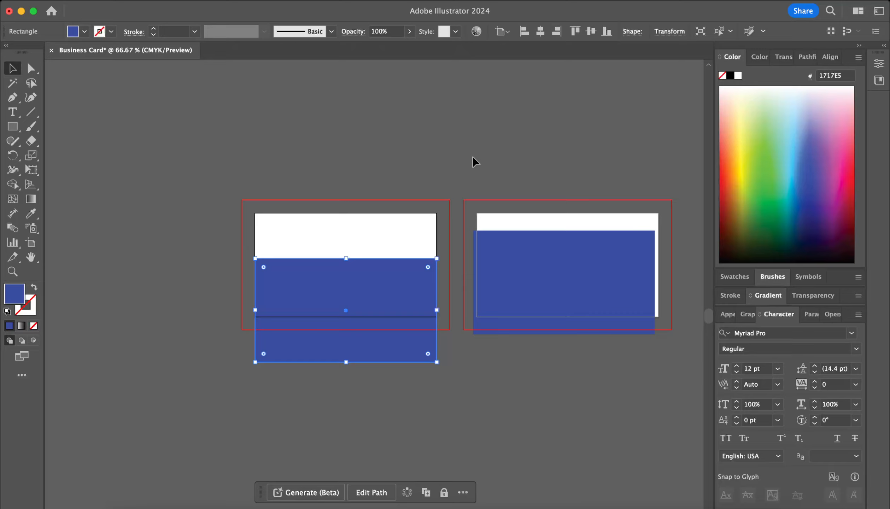
{"action": "left_click", "coordinate": [378, 181]}
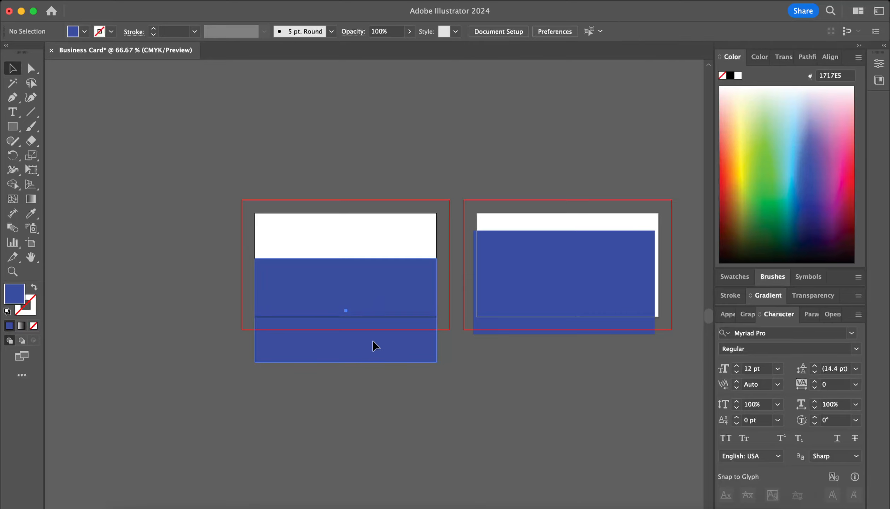
- Move both blue rectangles off the artboards so each sits below its own artboard
{"action": "left_click_drag", "start_coordinate": [374, 345], "coordinate": [378, 442]}
{"action": "left_click_drag", "start_coordinate": [622, 280], "coordinate": [649, 378]}
{"action": "left_click", "coordinate": [548, 284]}
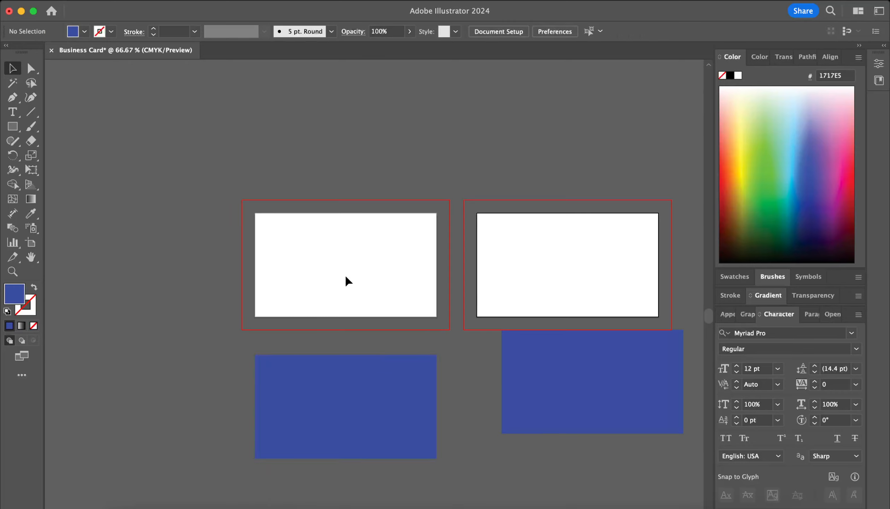
- Set alignment relative to the artboard and center the blue rectangle below the first artboard horizontally and vertically
{"action": "left_click", "coordinate": [347, 401]}
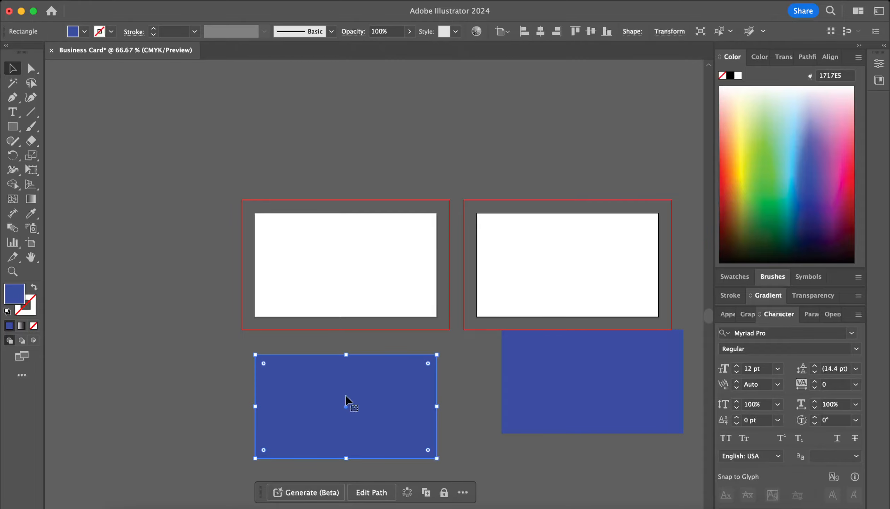
{"action": "left_click", "coordinate": [830, 57]}
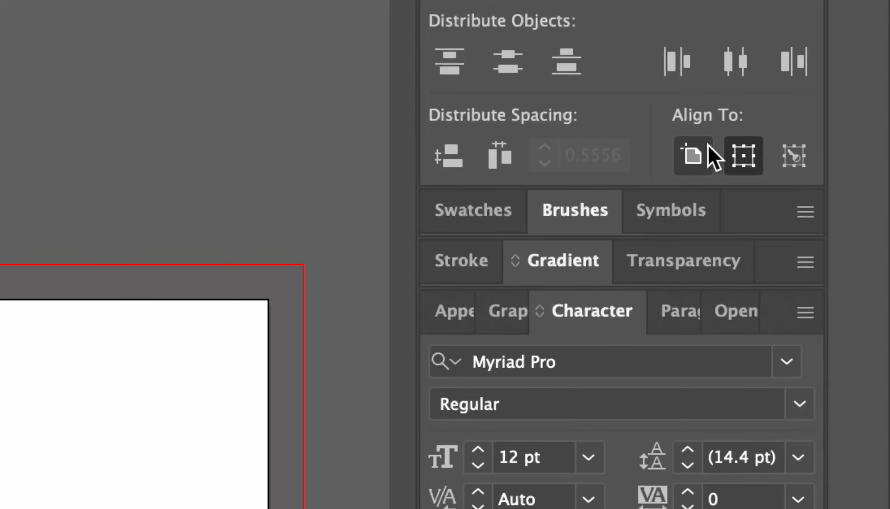
{"action": "left_click", "coordinate": [699, 153]}
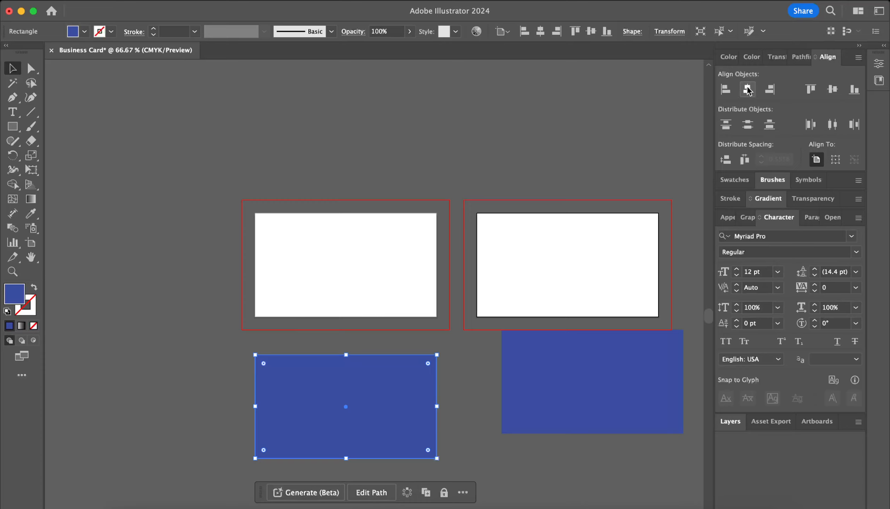
{"action": "left_click", "coordinate": [748, 90]}
{"action": "left_click", "coordinate": [835, 92]}
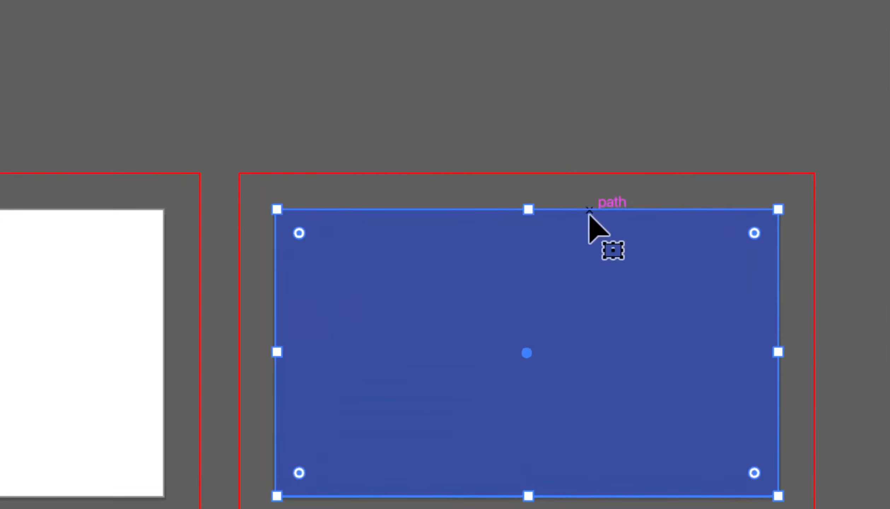
- Move the blue rectangle down and away from the second artboard's center, and make the first artboard active
{"action": "left_click_drag", "start_coordinate": [571, 232], "coordinate": [509, 286]}
{"action": "left_click_drag", "start_coordinate": [360, 414], "coordinate": [360, 414]}
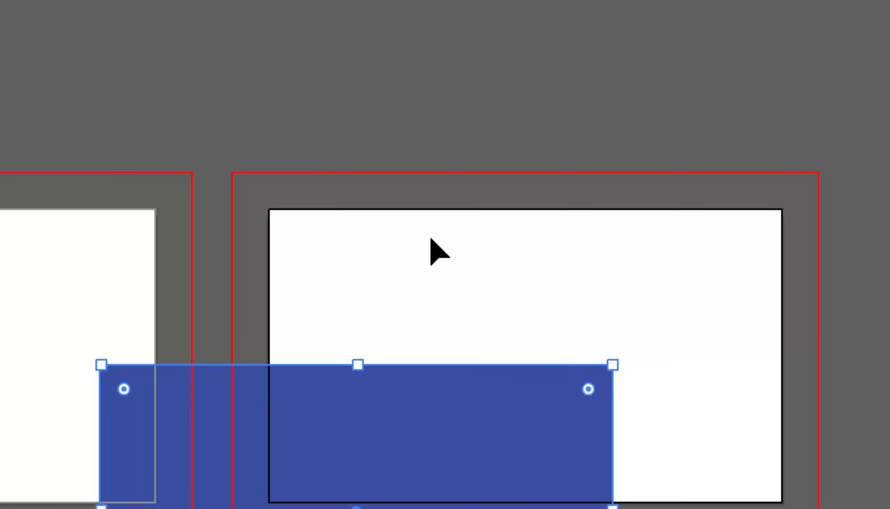
{"action": "scroll", "coordinate": [431, 239], "scroll_direction": "left", "scroll_amount": 6}
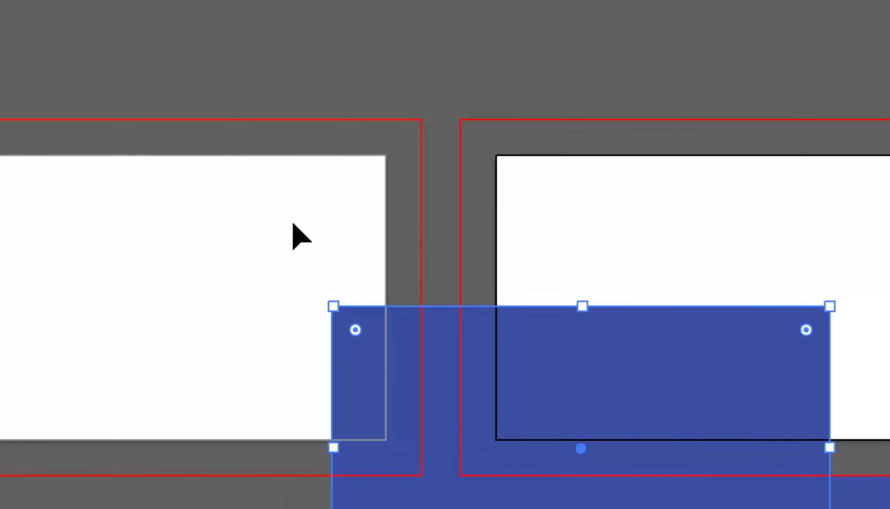
{"action": "left_click", "coordinate": [274, 218]}
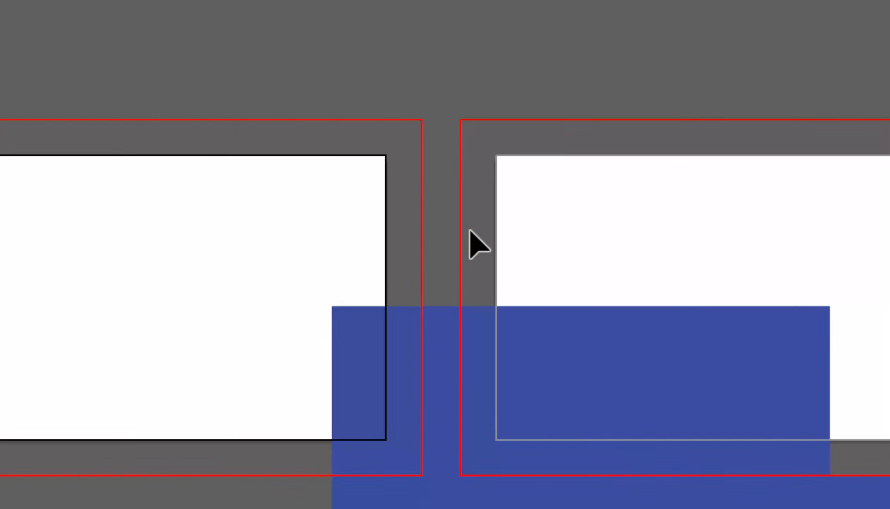
- Center the displaced blue rectangle horizontally and vertically on the first artboard
{"action": "left_click", "coordinate": [554, 427]}
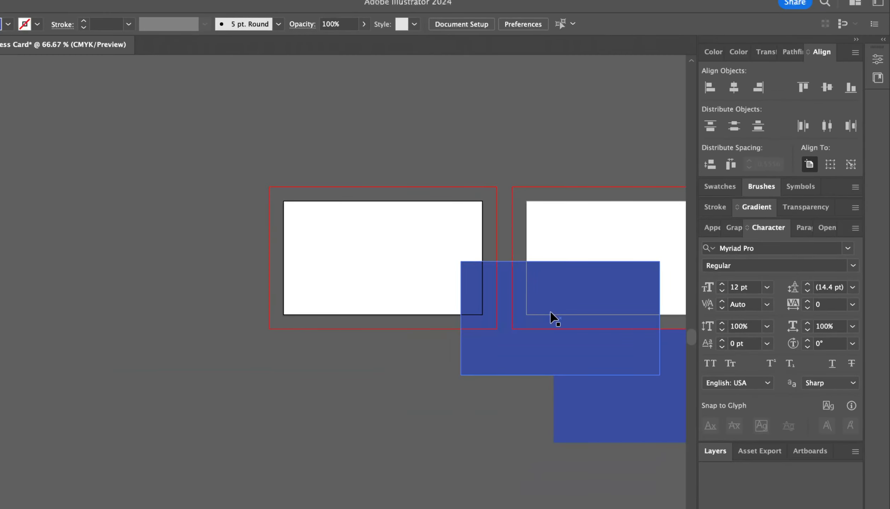
{"action": "left_click", "coordinate": [733, 87]}
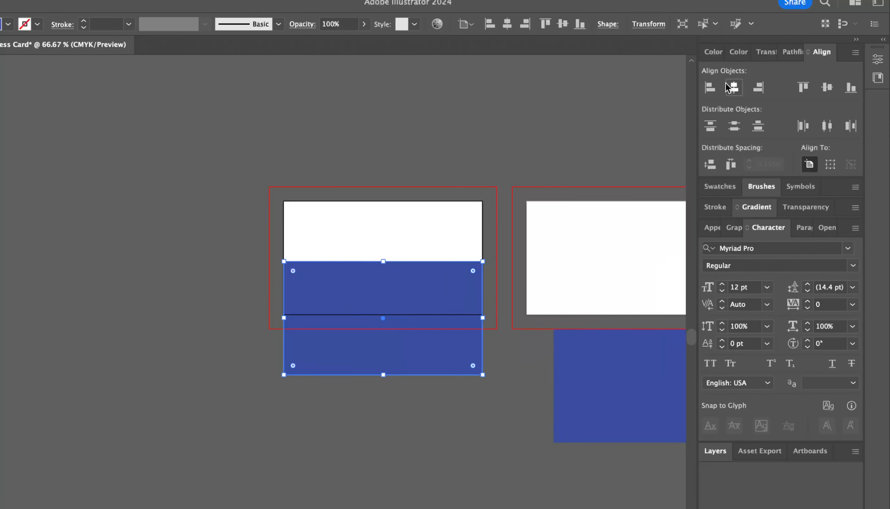
{"action": "left_click", "coordinate": [833, 93]}
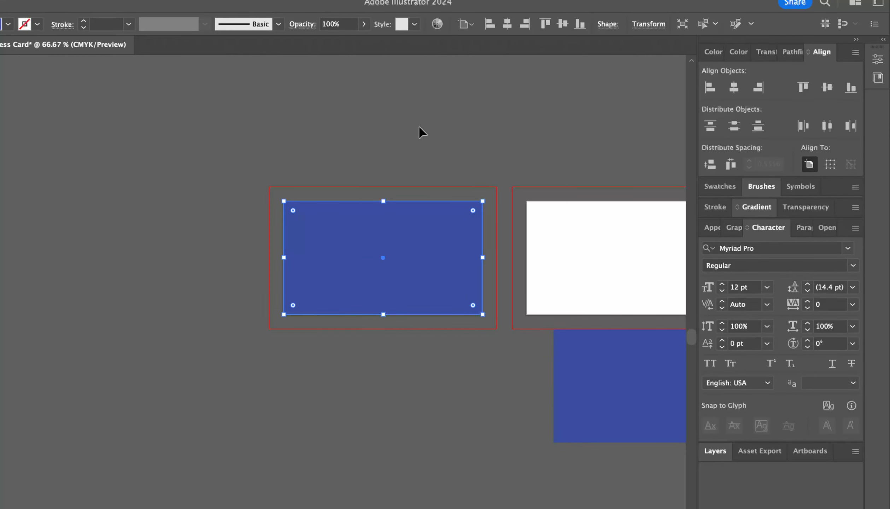
- Make the second artboard active and center the remaining blue rectangle on it horizontally and vertically
{"action": "scroll", "coordinate": [419, 132], "scroll_direction": "right", "scroll_amount": 8}
{"action": "scroll", "coordinate": [420, 132], "scroll_direction": "up", "scroll_amount": 1}
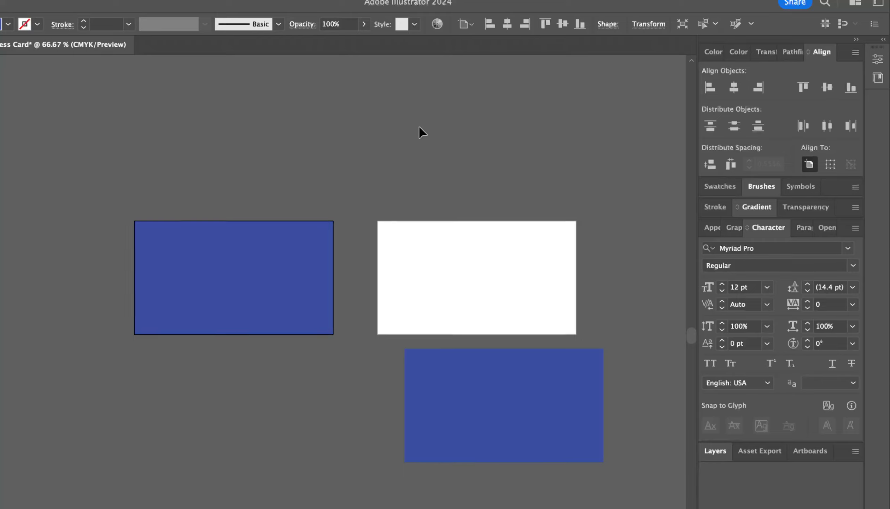
{"action": "left_click", "coordinate": [461, 296]}
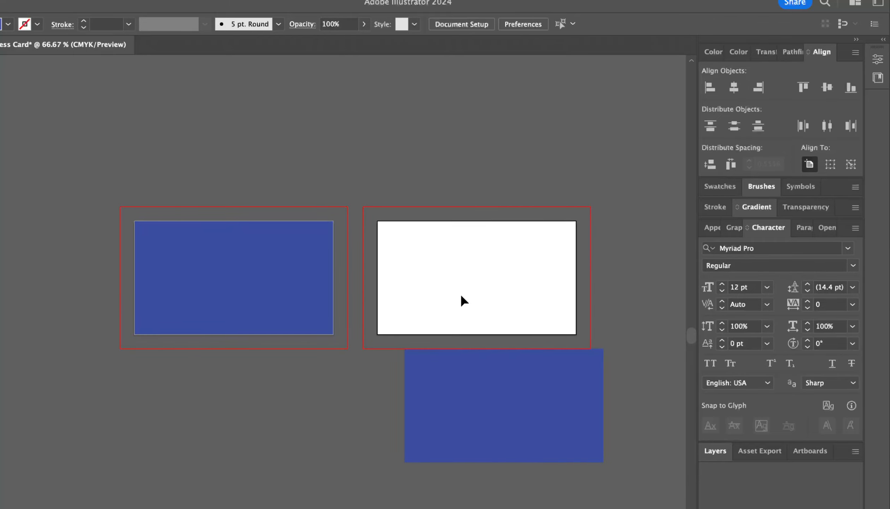
{"action": "left_click", "coordinate": [483, 364]}
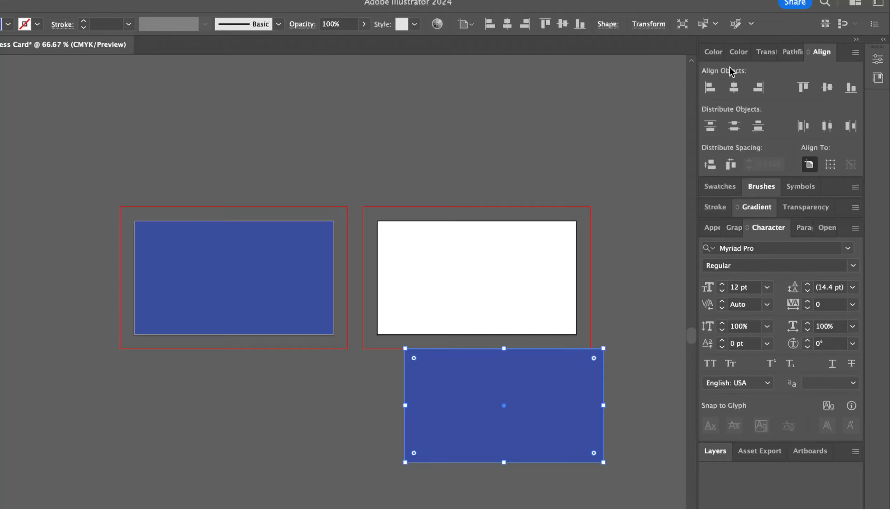
{"action": "left_click", "coordinate": [732, 88]}
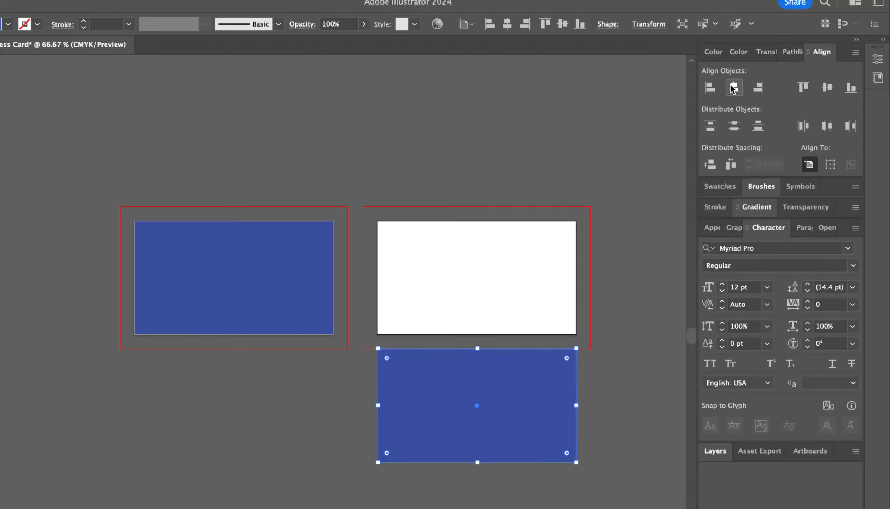
{"action": "left_click", "coordinate": [827, 86]}
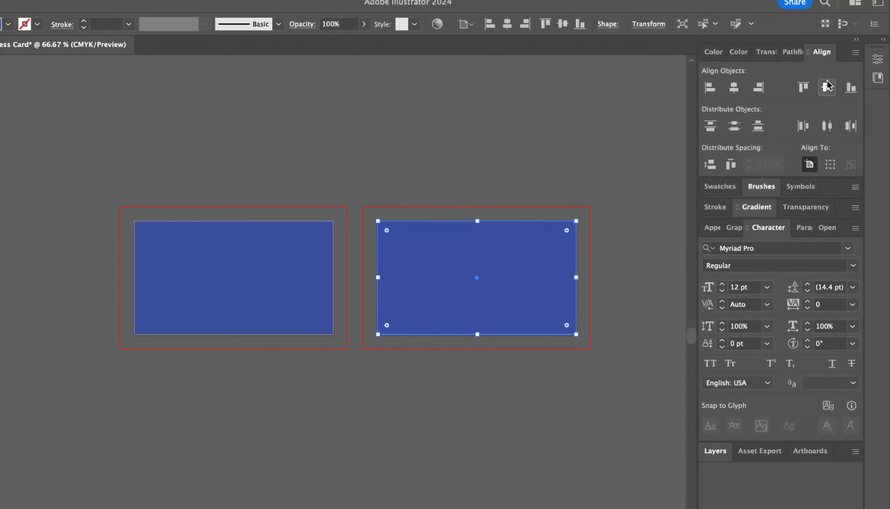
{"action": "left_click", "coordinate": [633, 107]}
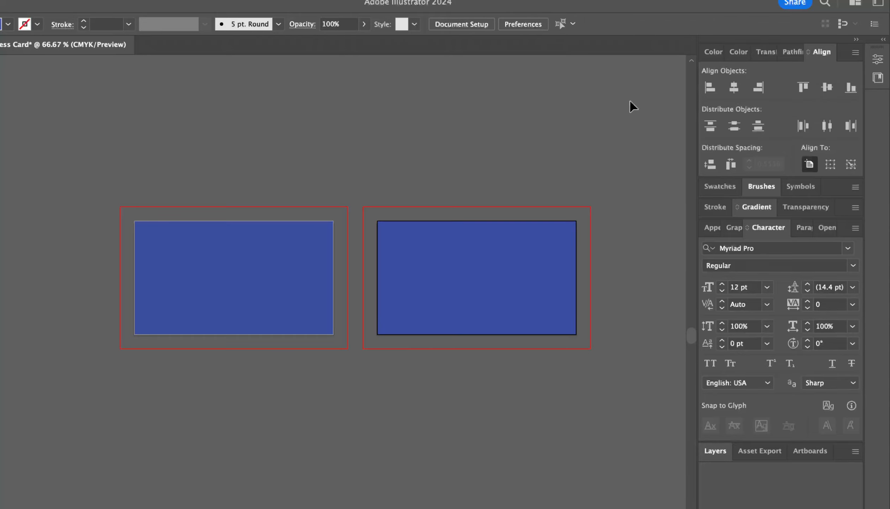